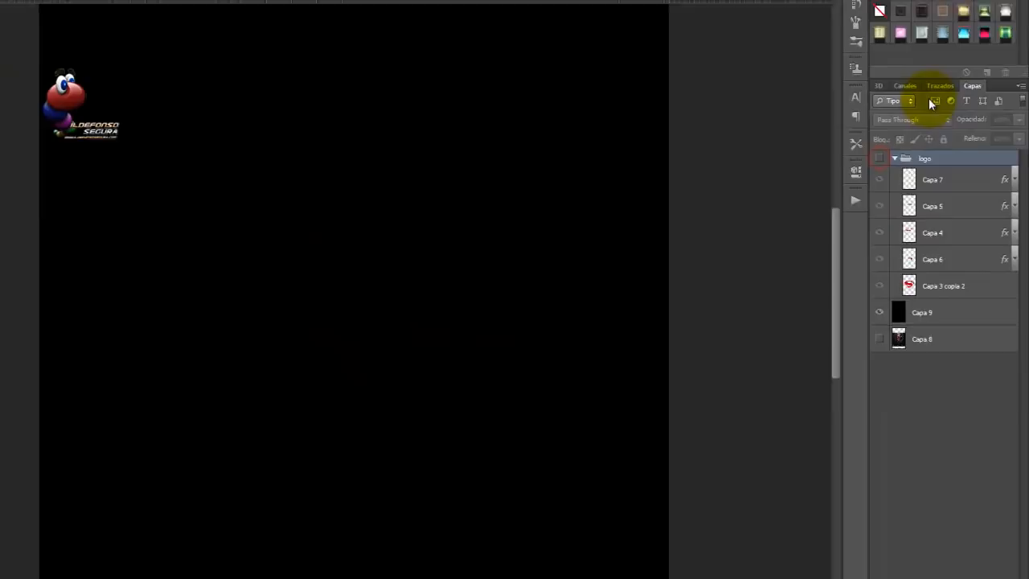
Examine the saved paths one by one, from Logo superman through Logo Interior 4, and deselect them.
click(940, 86)
click(891, 76)
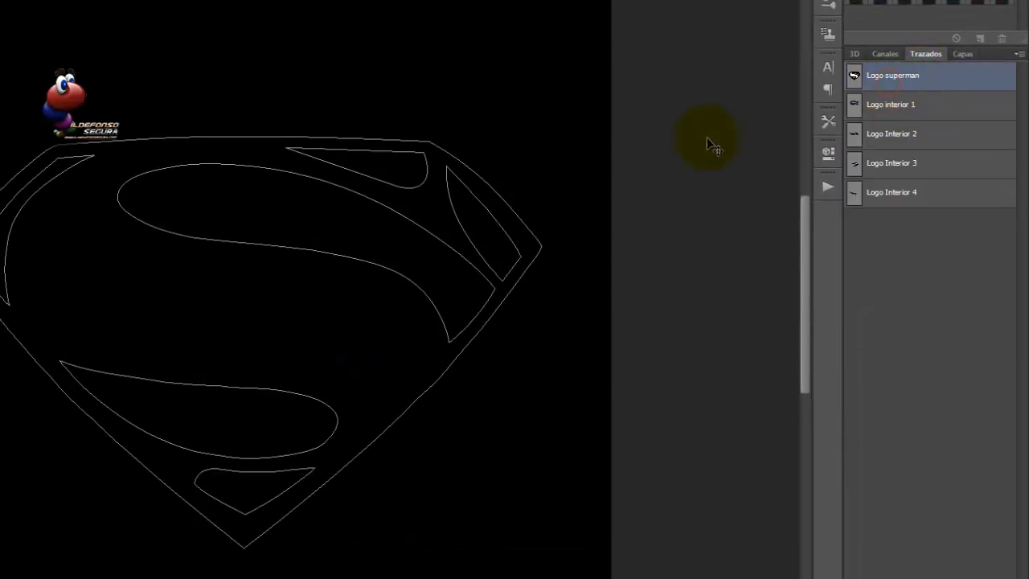
click(889, 105)
click(891, 134)
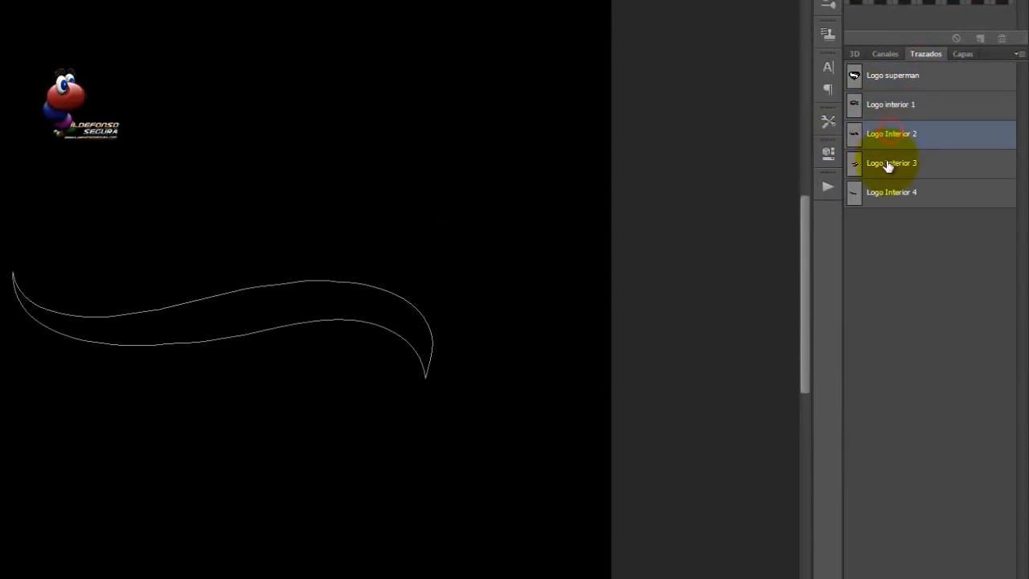
click(888, 163)
click(895, 199)
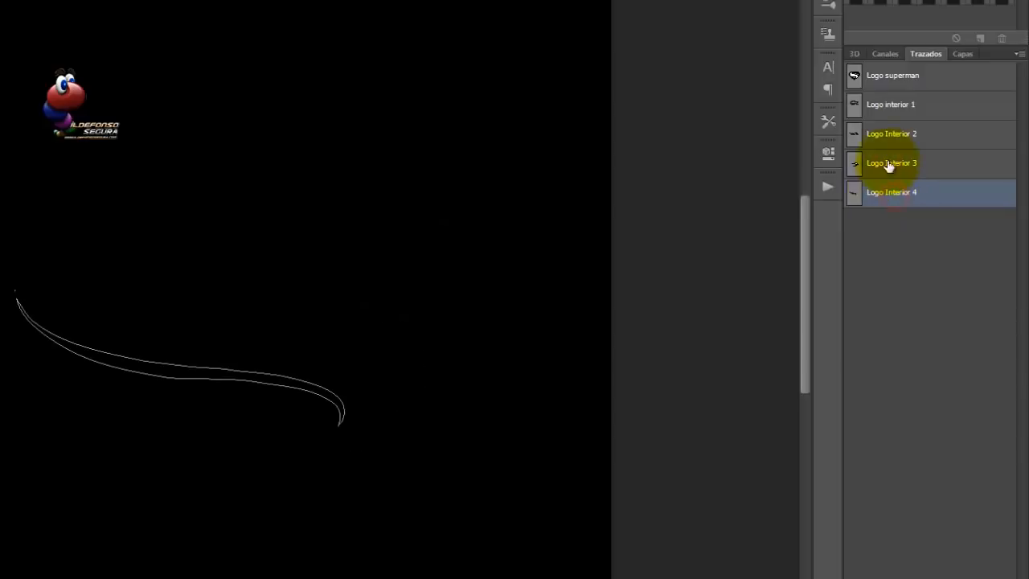
click(900, 245)
Show the logo layer group and hide its layers Capa 7, Capa 5, Capa 4 and Capa 6.
click(962, 54)
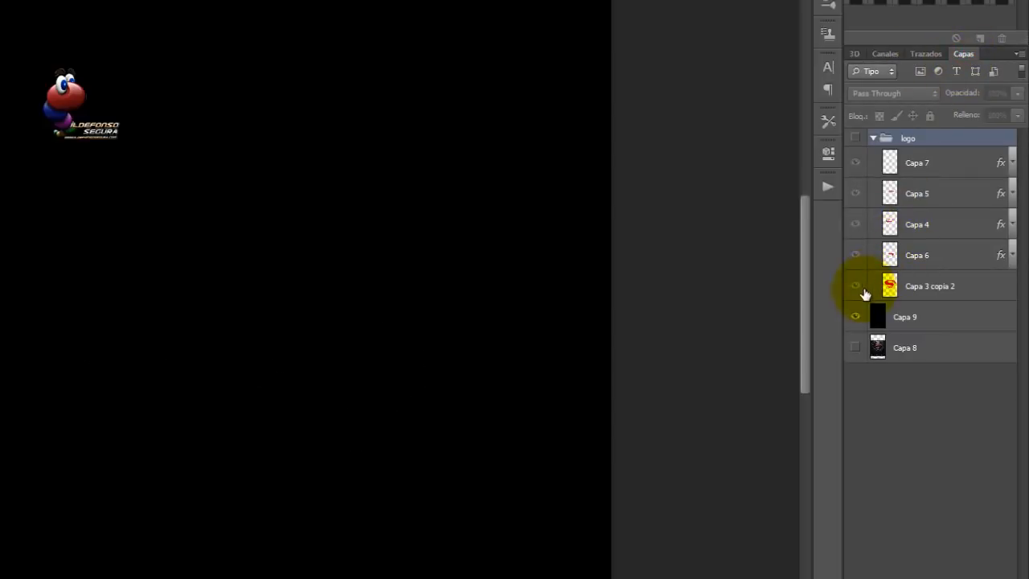
click(853, 140)
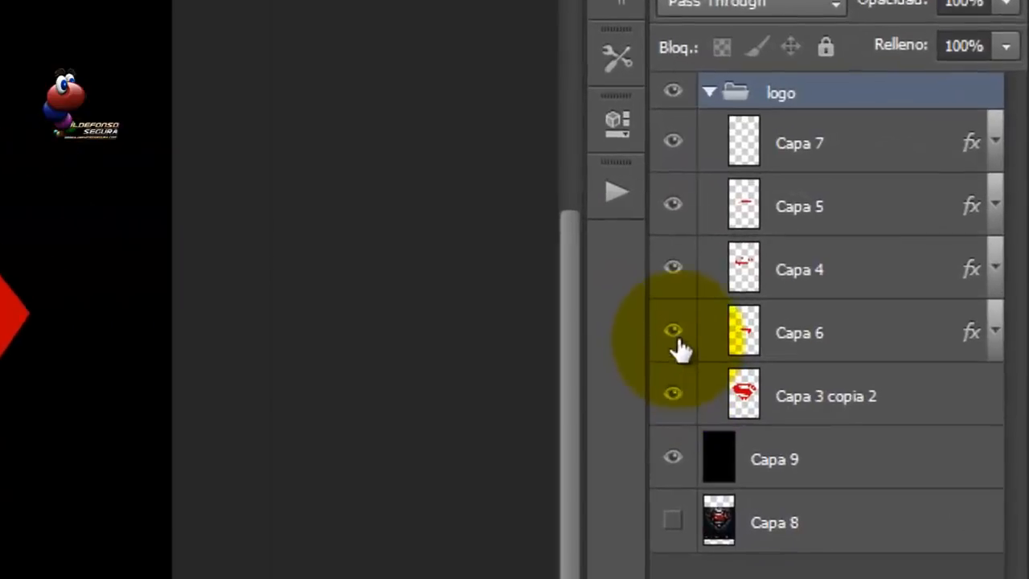
drag(857, 255, 862, 188)
drag(666, 190, 657, 145)
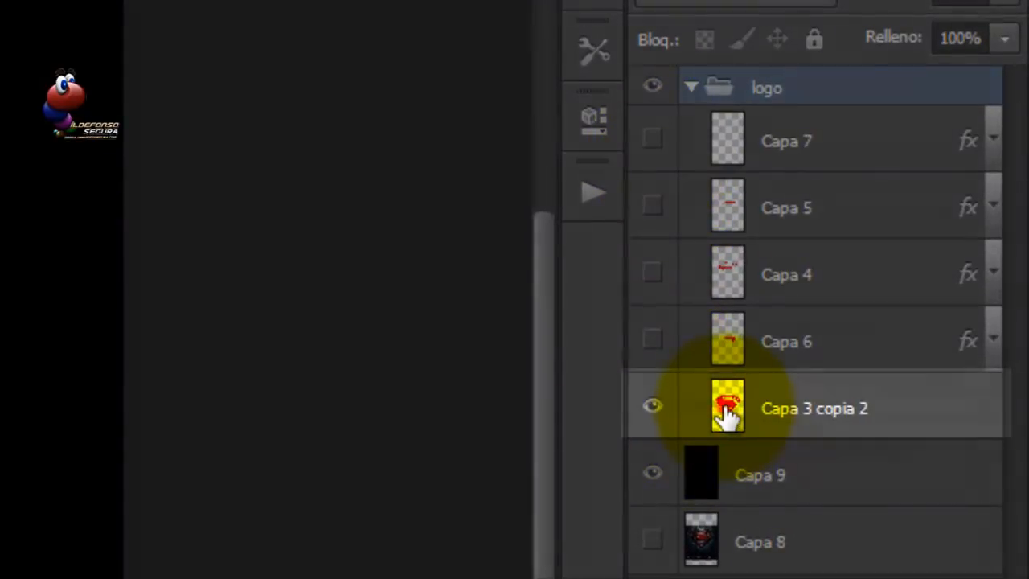
Load the shape of layer Capa 3 copia 2 as a selection, convert it to a work path and save it as Contorno principal.
click(727, 410)
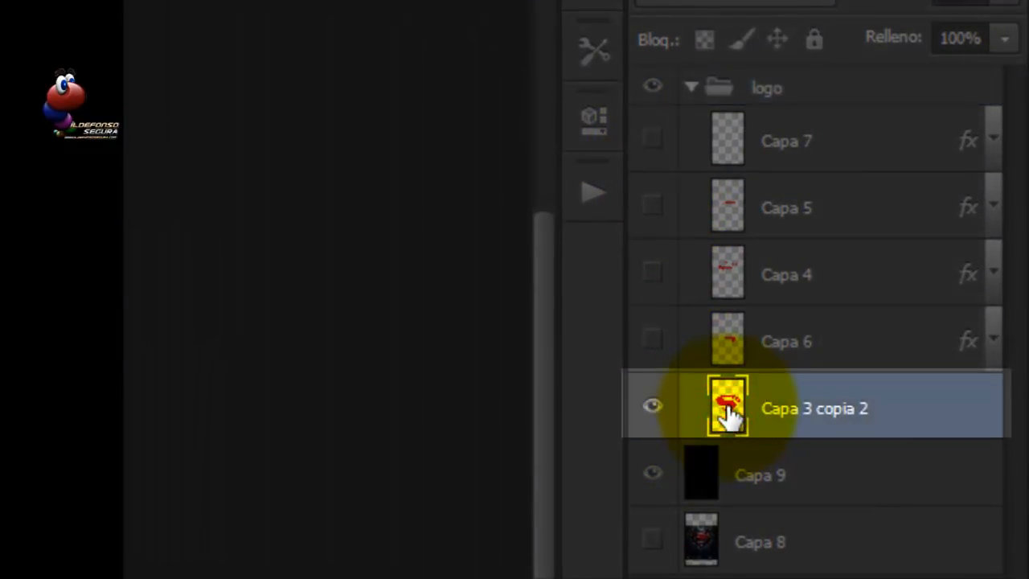
key(ctrl)
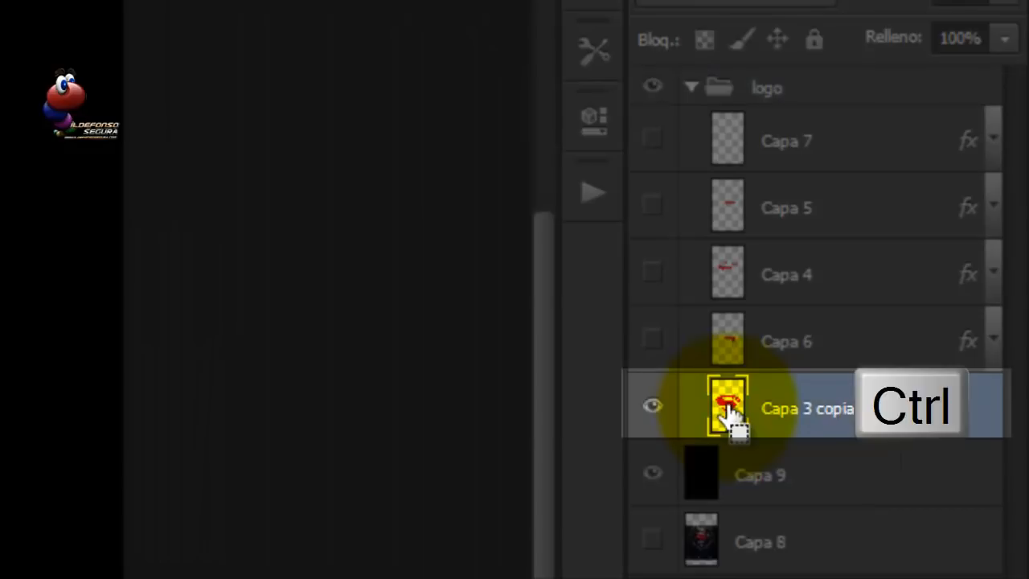
ctrl+click(727, 410)
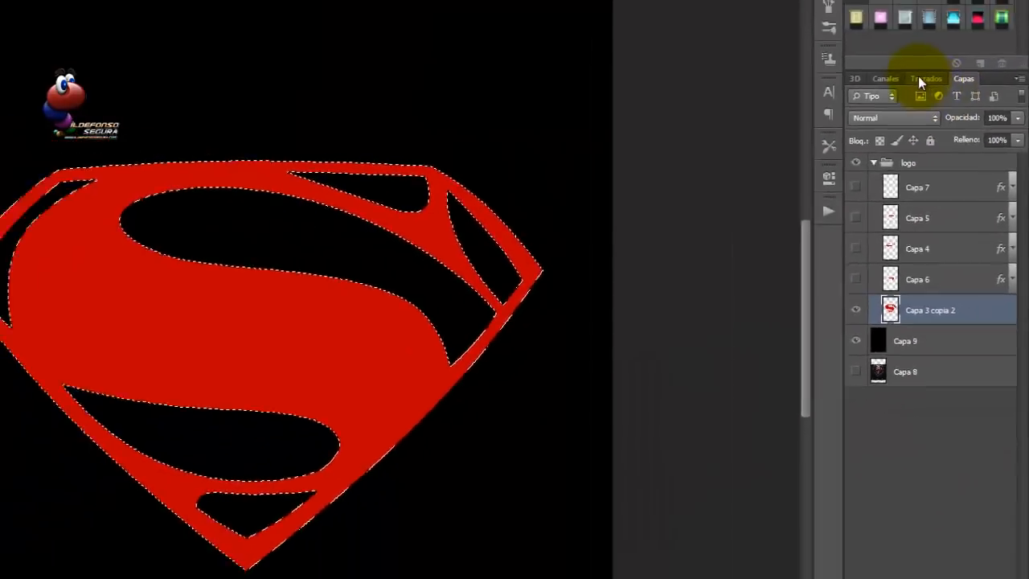
click(922, 78)
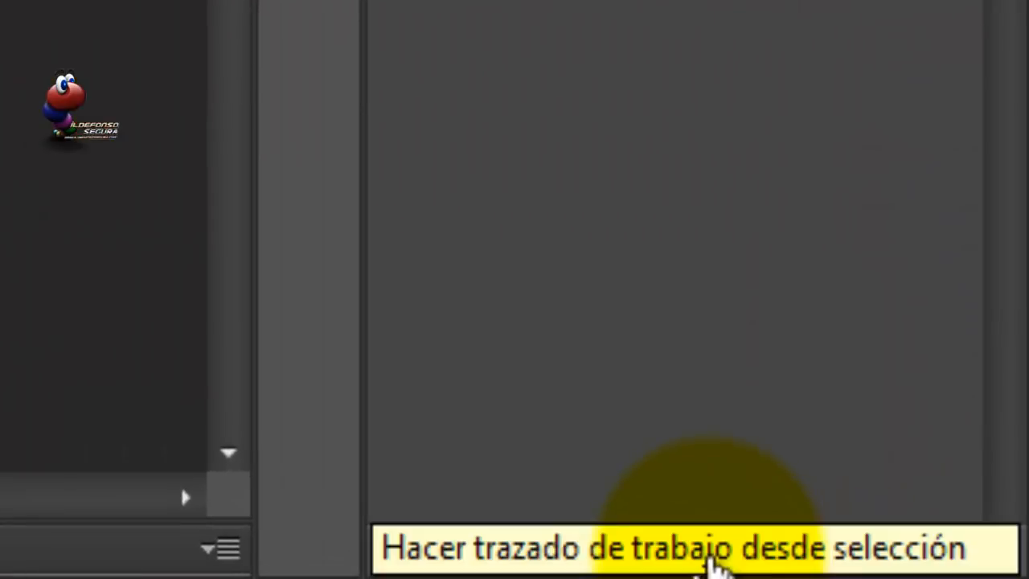
click(711, 562)
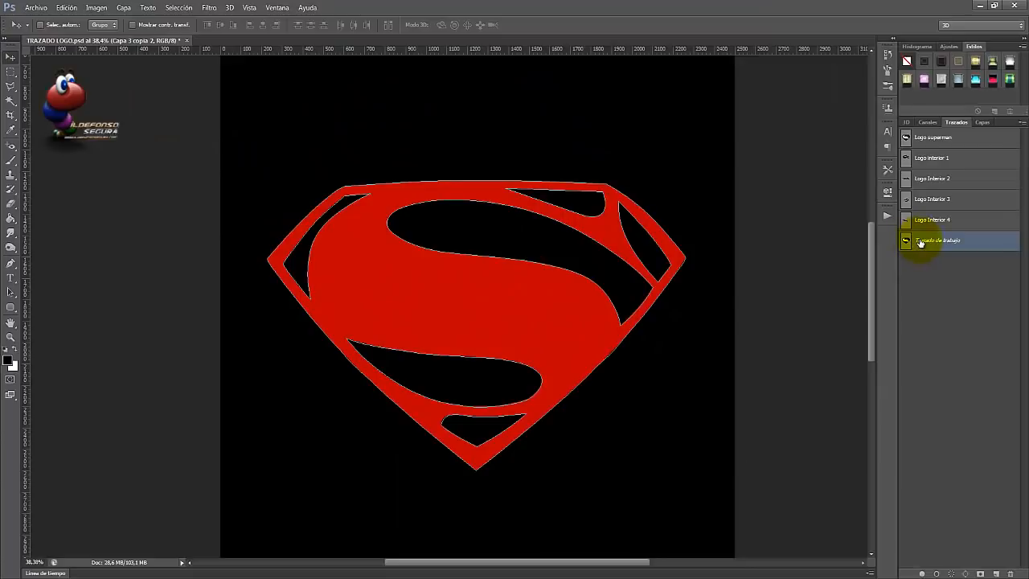
double_click(920, 241)
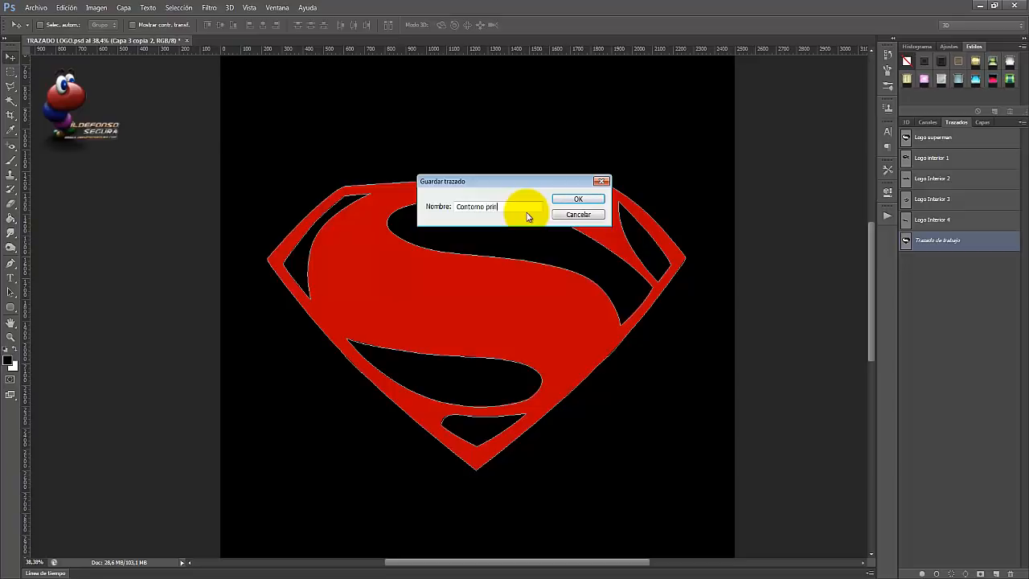
key(Return)
Delete all the inner subpaths of the Contorno principal path with the Pen tool, keeping only the logo's outer outline.
key(p)
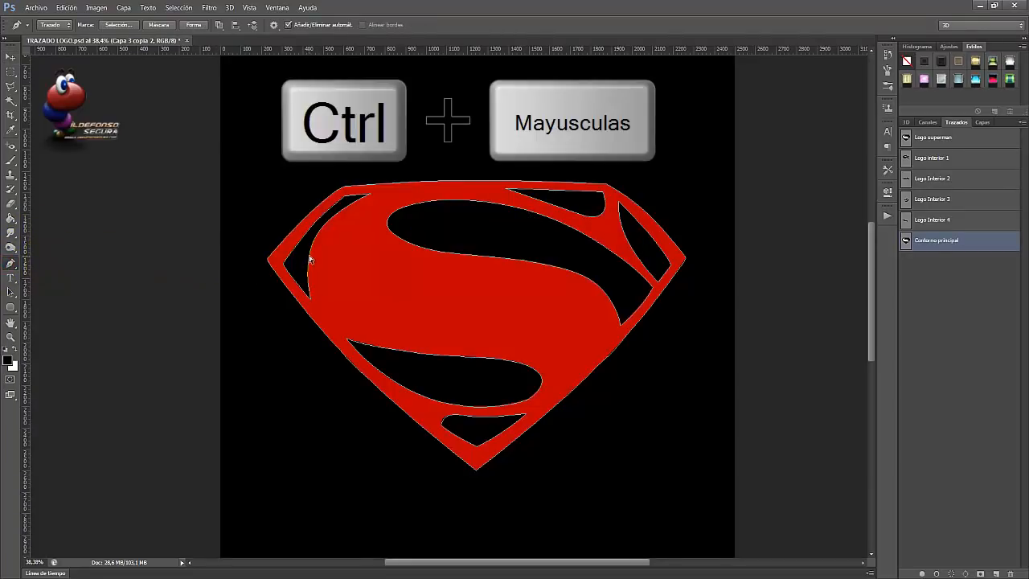
ctrl+shift+click(449, 200)
ctrl+shift+click(485, 414)
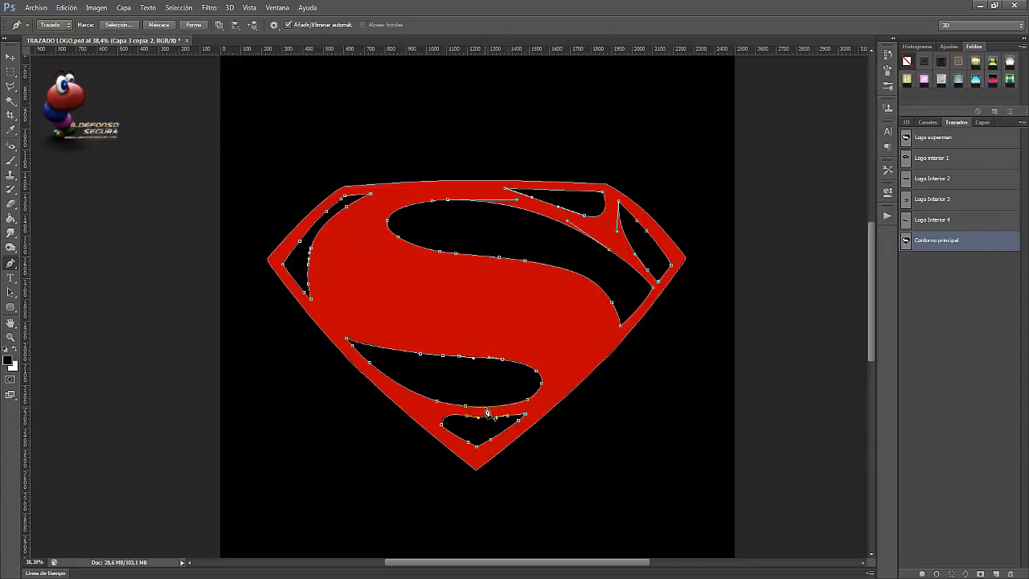
key(Delete)
key(Delete)
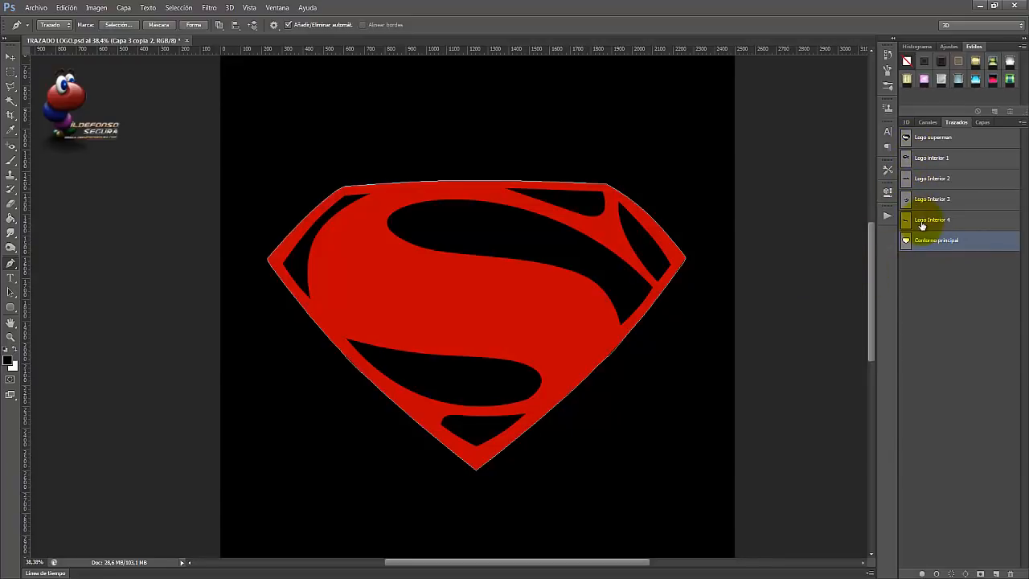
Start exporting the Contorno principal path to an Illustrator file and cancel without saving.
click(34, 8)
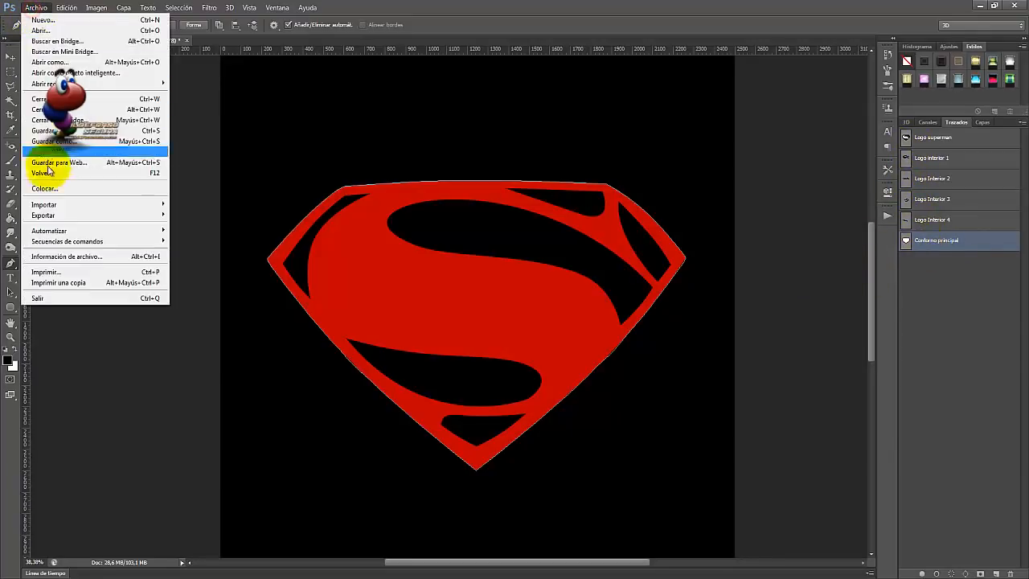
mouse_move(50, 215)
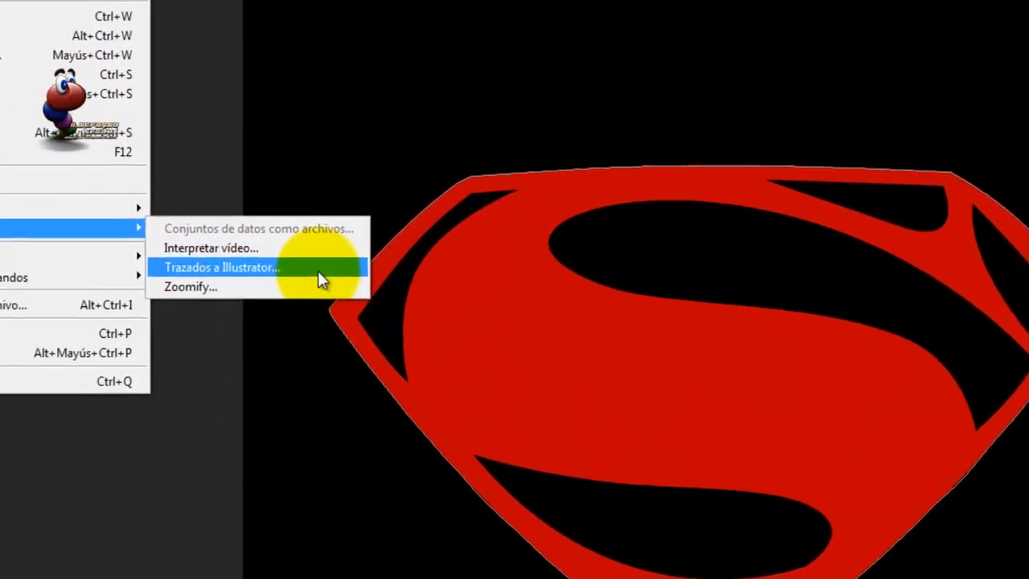
click(261, 235)
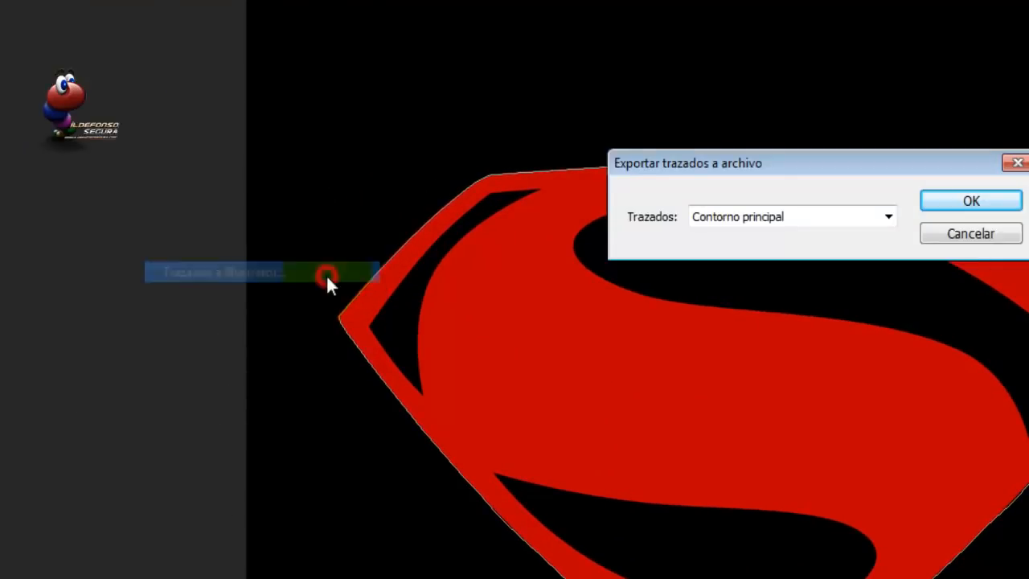
click(886, 216)
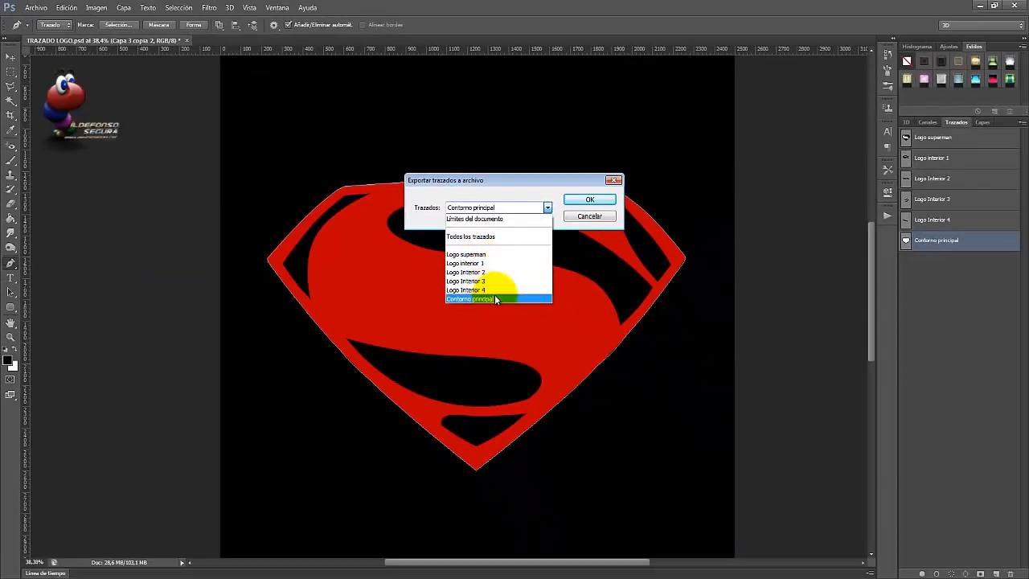
click(494, 299)
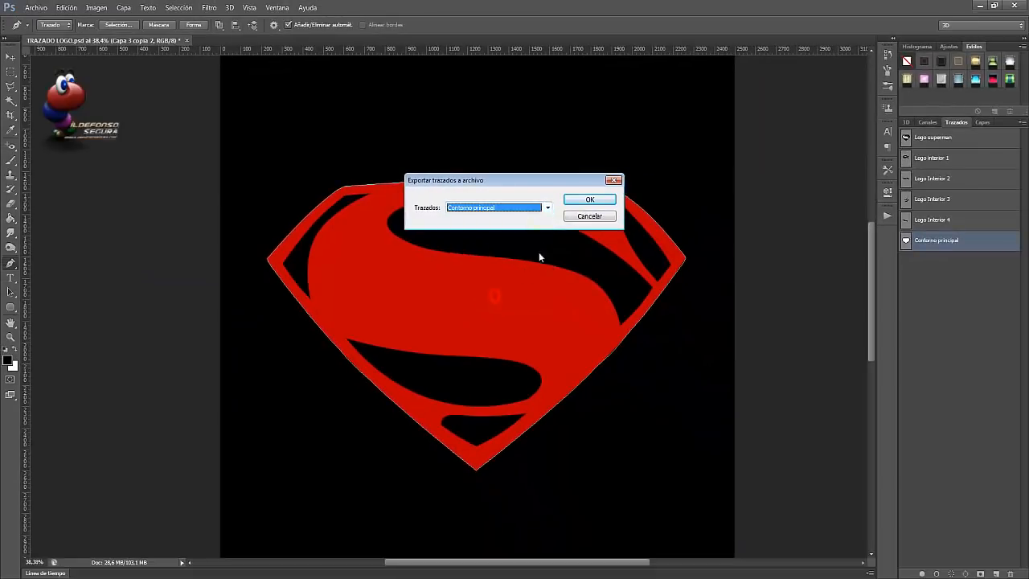
click(589, 199)
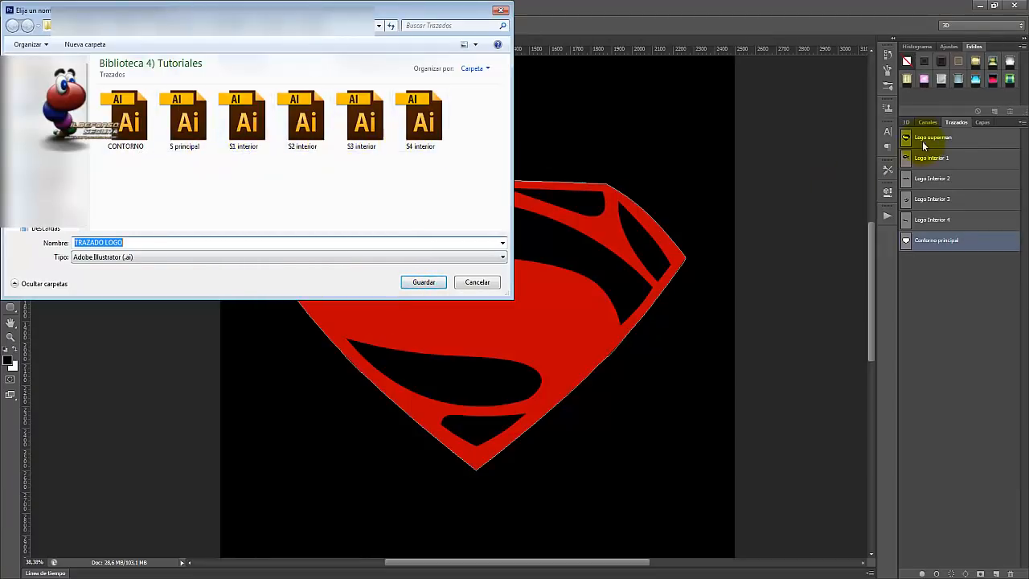
click(480, 283)
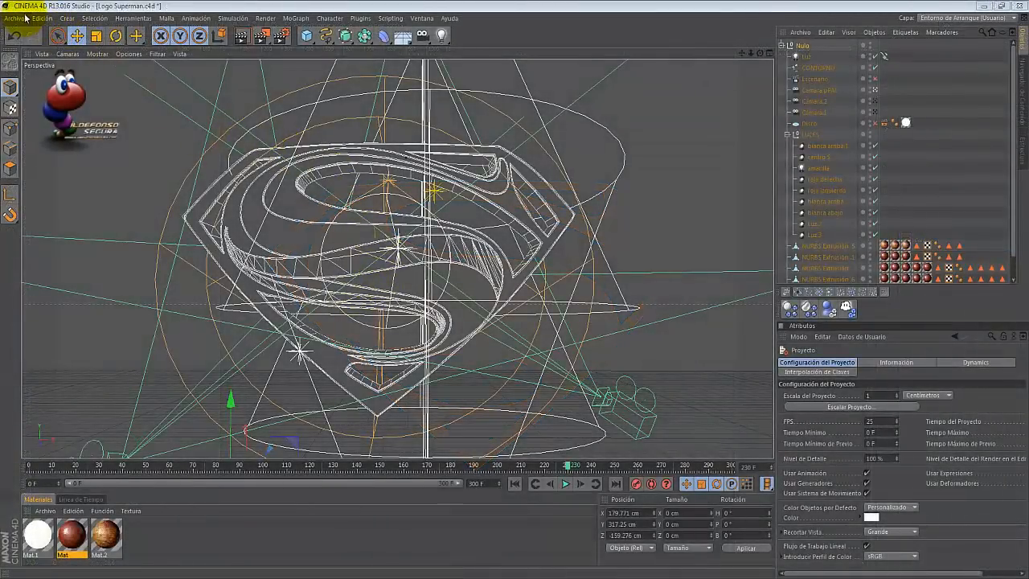
In CINEMA 4D, open the Illustrator file S principal with the default import settings.
click(26, 18)
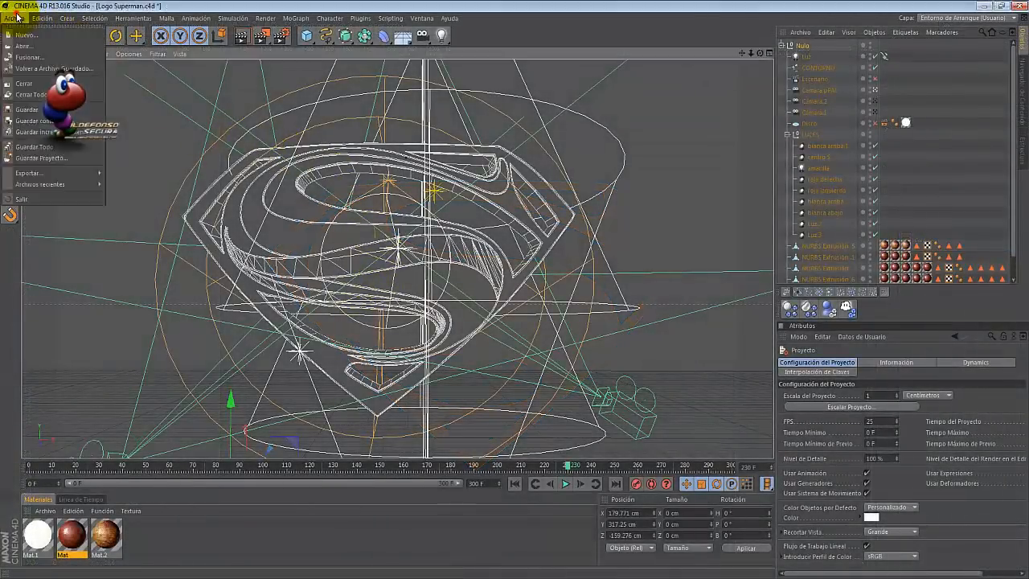
click(32, 45)
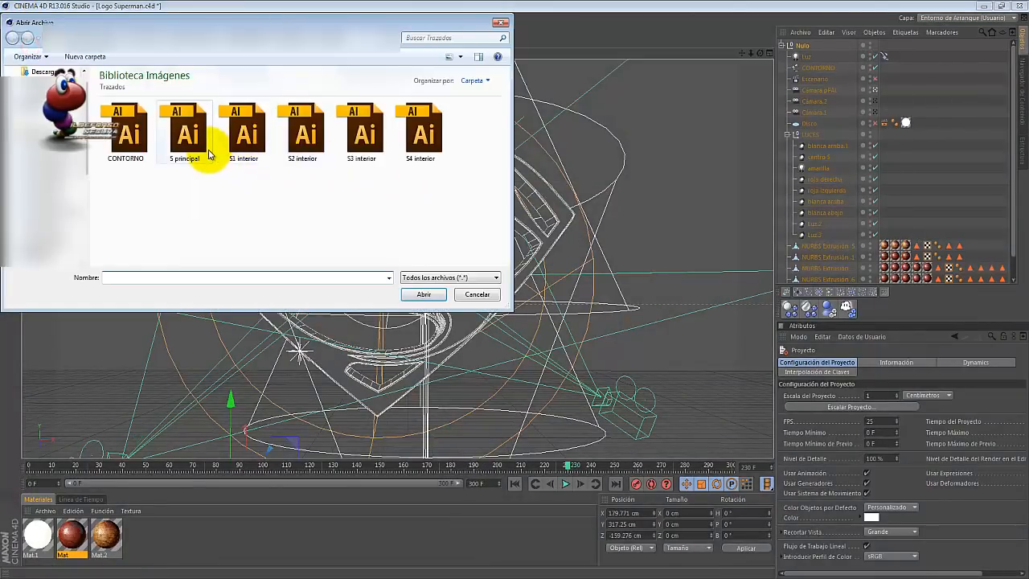
click(187, 133)
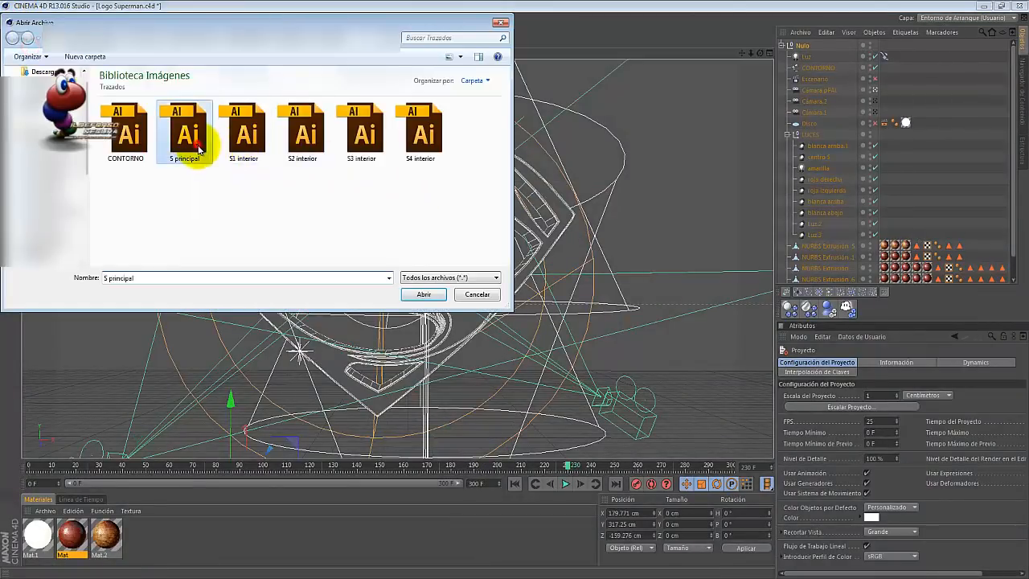
click(419, 295)
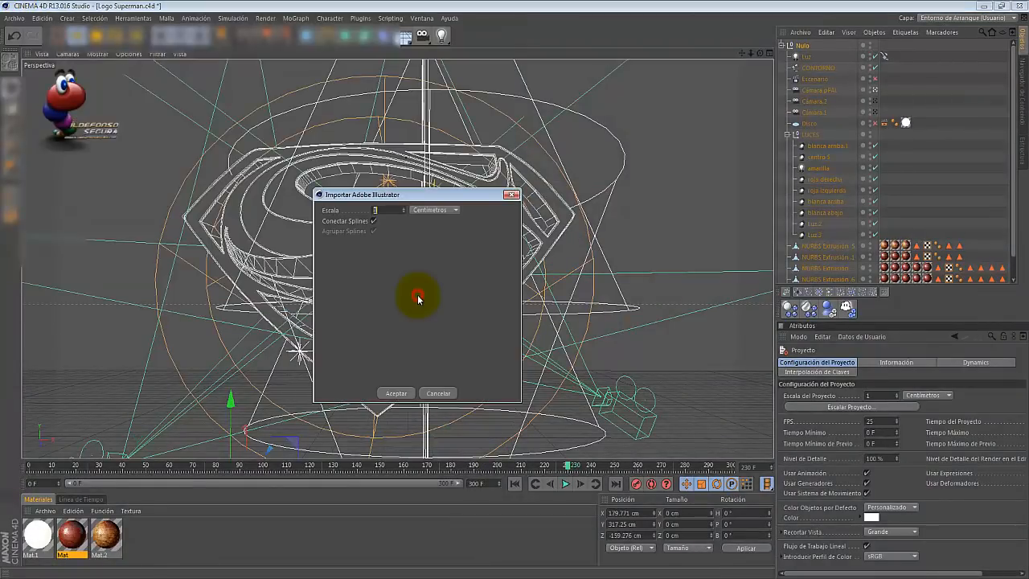
click(397, 393)
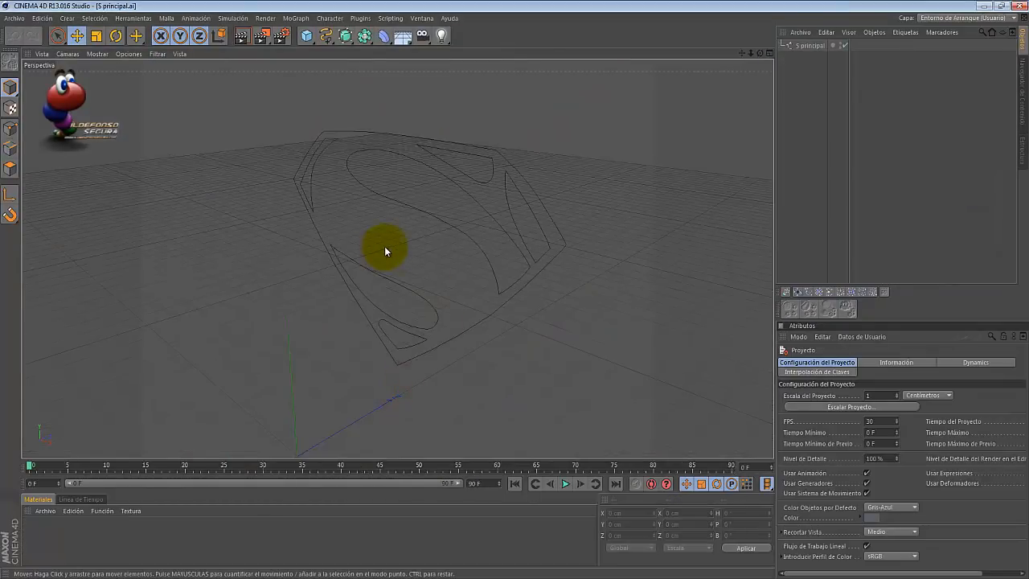
Merge the Illustrator file S1 interior into the S principal project with the default import settings.
click(14, 17)
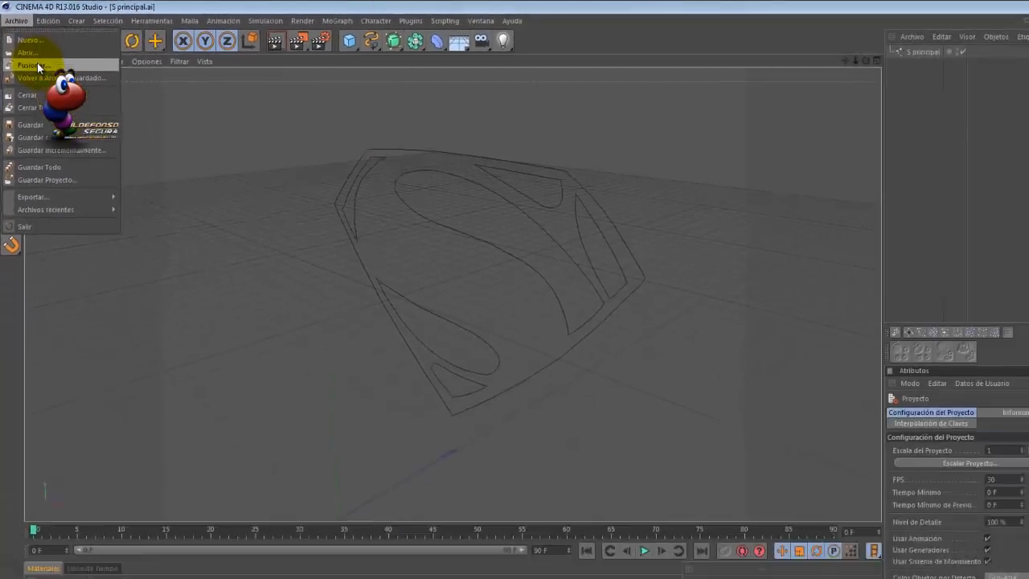
click(56, 110)
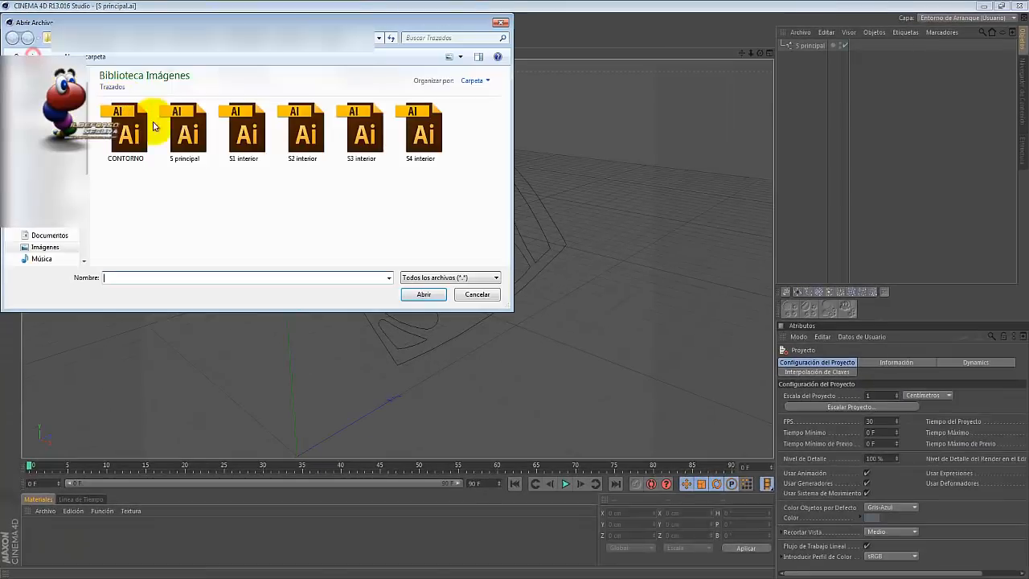
click(248, 139)
click(423, 294)
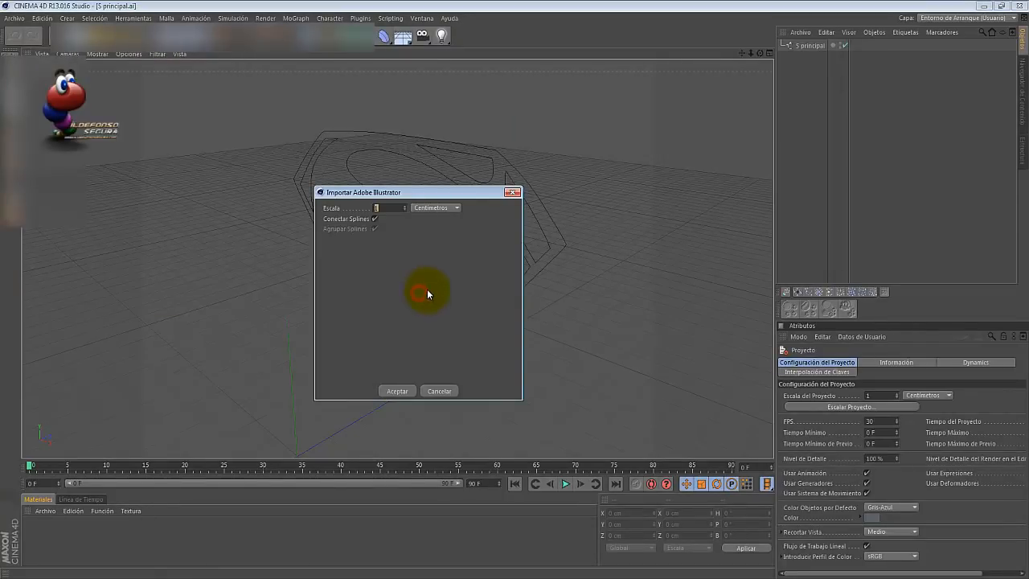
click(397, 391)
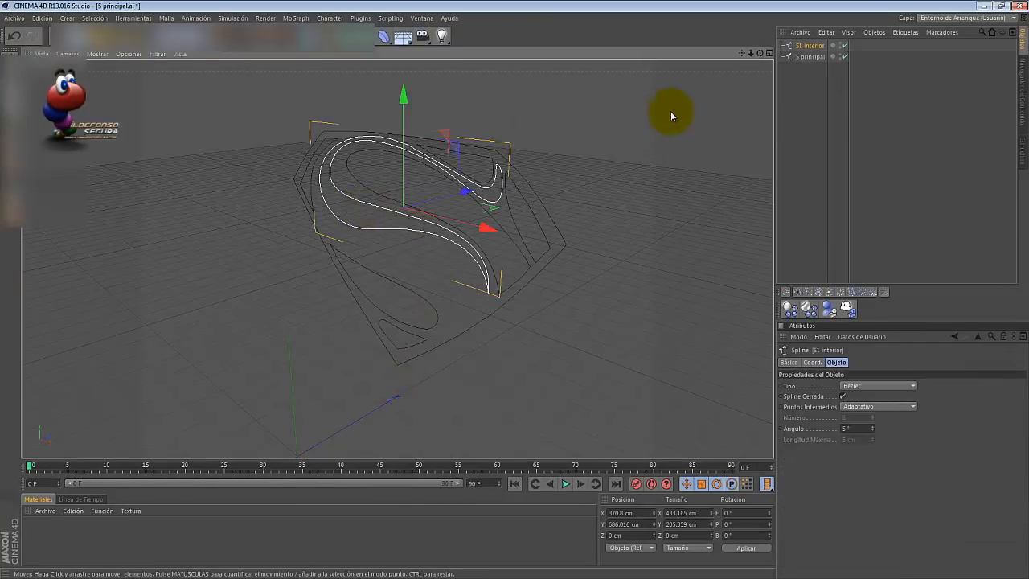
Merge the Illustrator file S2 interior into the project with the default import settings.
drag(758, 54, 510, 287)
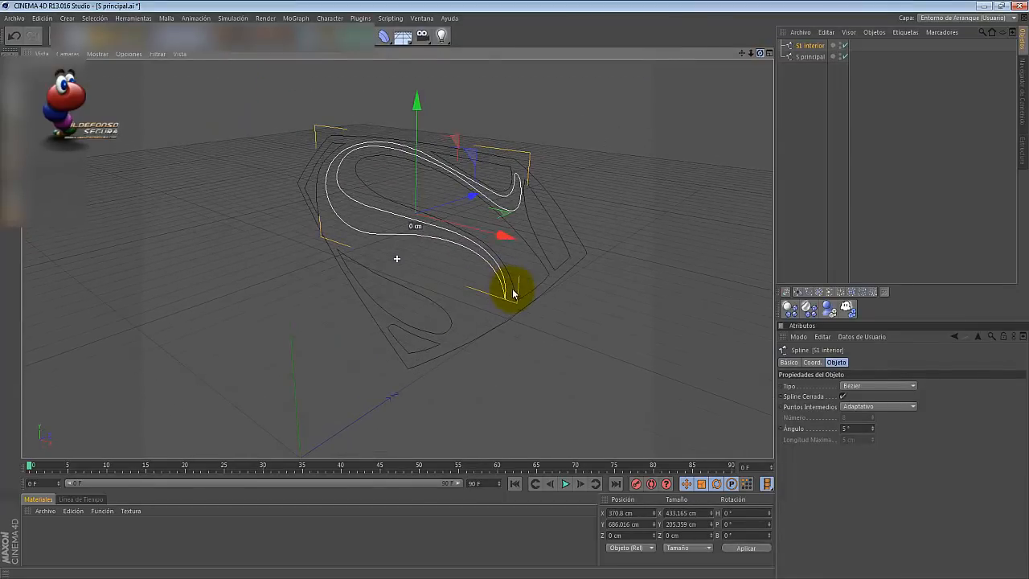
click(16, 20)
click(30, 55)
click(295, 142)
click(422, 297)
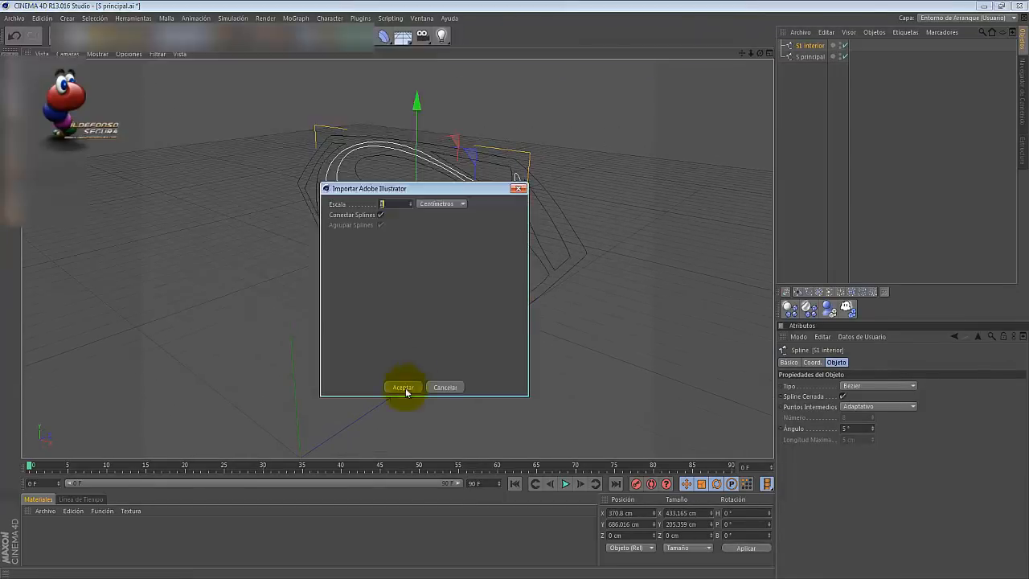
click(403, 390)
Merge the Illustrator file S3 interior into the project with the default import settings.
click(16, 19)
click(31, 56)
click(361, 136)
click(422, 298)
click(396, 383)
Merge the Illustrator file S4 interior into the project with the default import settings.
click(16, 19)
click(31, 56)
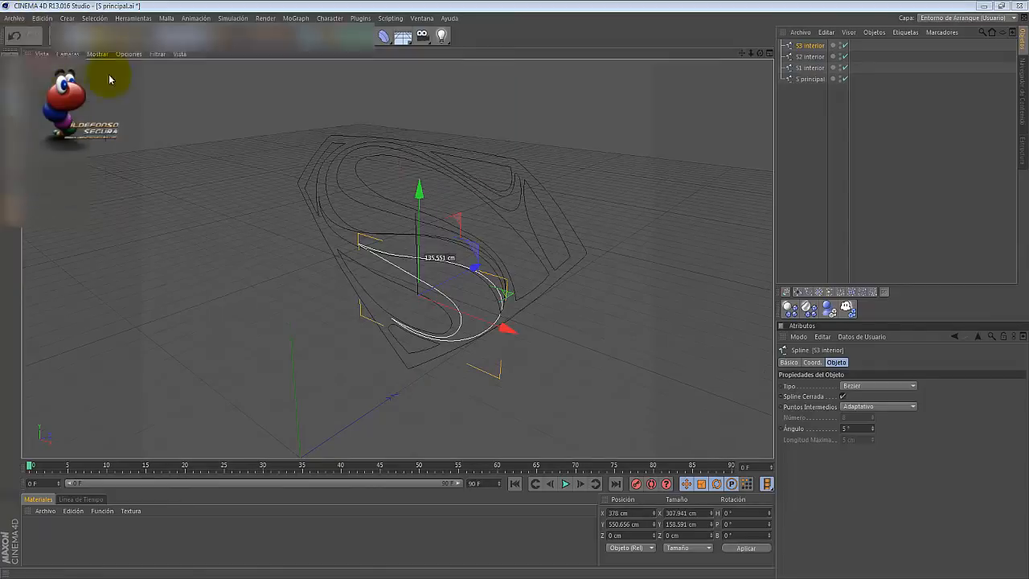
click(418, 137)
click(422, 297)
click(395, 383)
mouse_move(759, 53)
mouse_down()
mouse_move(515, 293)
mouse_move(758, 61)
mouse_up()
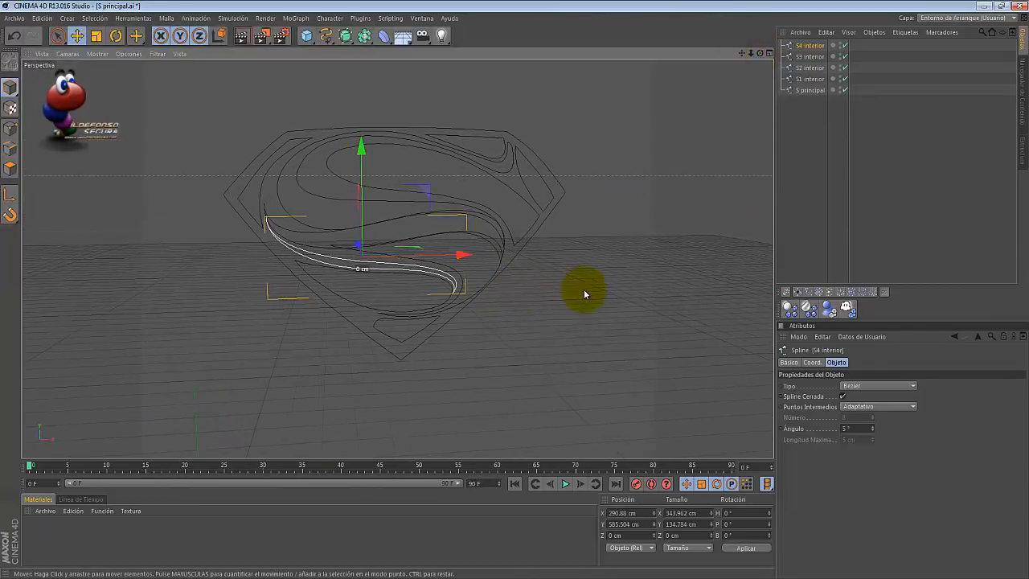
Add an Extrude NURBS object, place it below the splines in the object list, and set its Z movement to 50 cm.
click(346, 36)
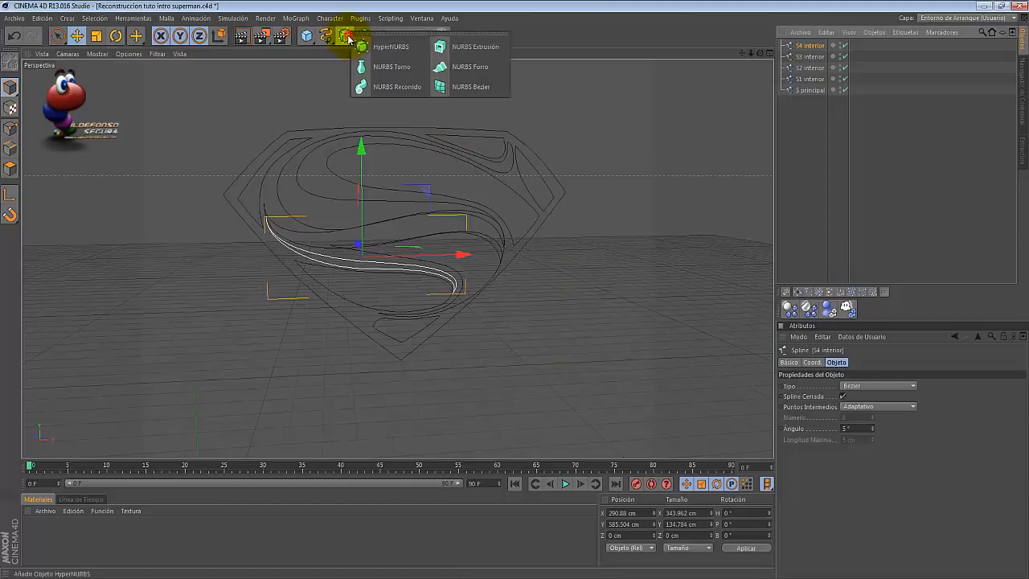
click(464, 46)
drag(803, 47, 802, 119)
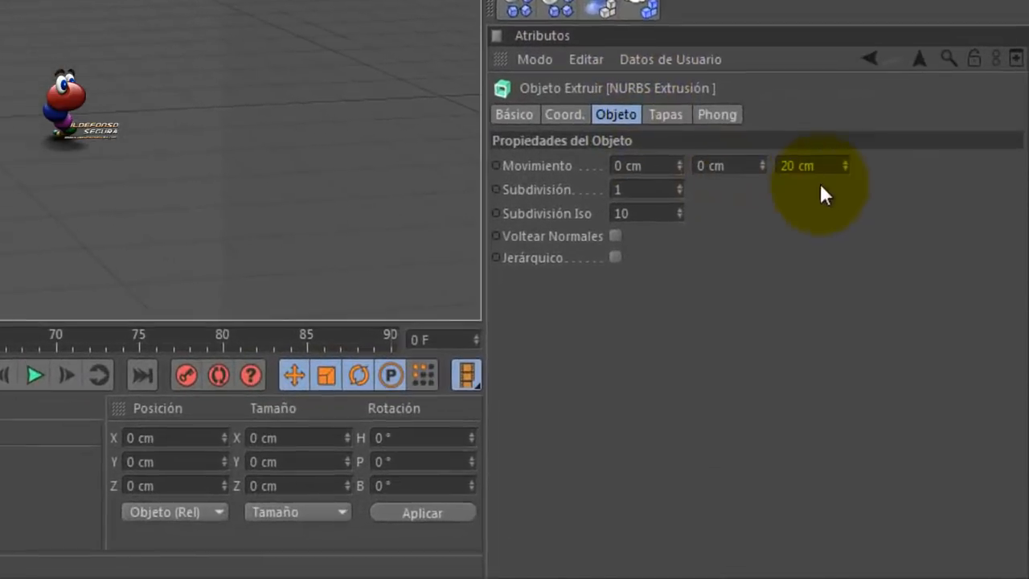
click(933, 387)
text(50)
key(Return)
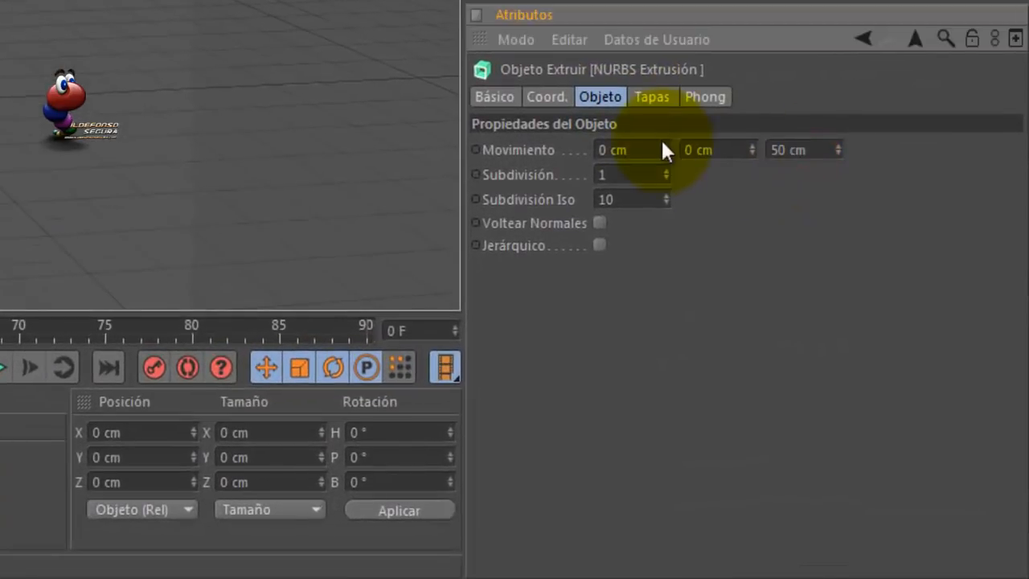
Give the Extrude NURBS a start fillet cap (Tapa con Canto) with 2 steps and a 1 cm radius.
click(659, 98)
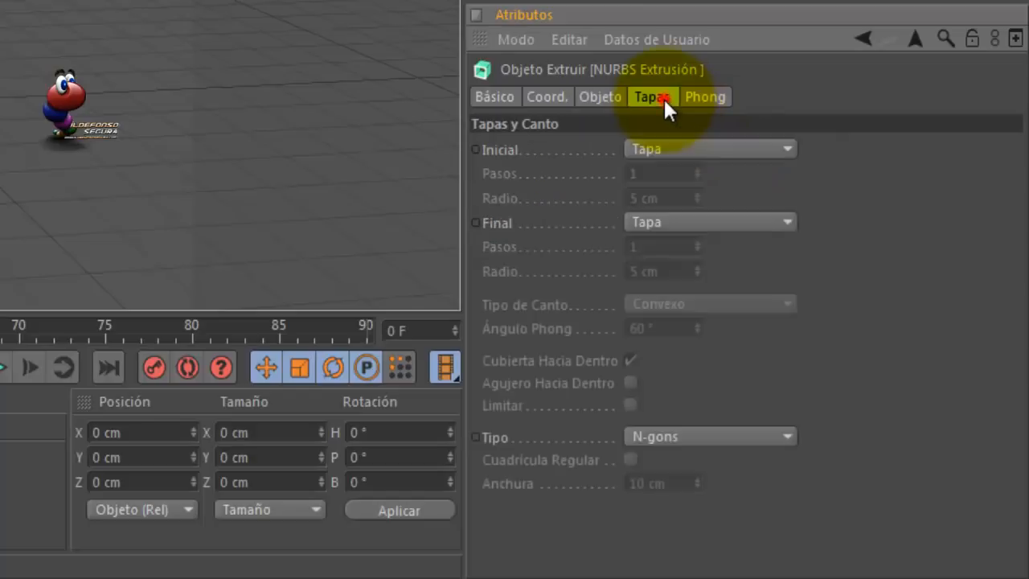
click(658, 154)
click(682, 243)
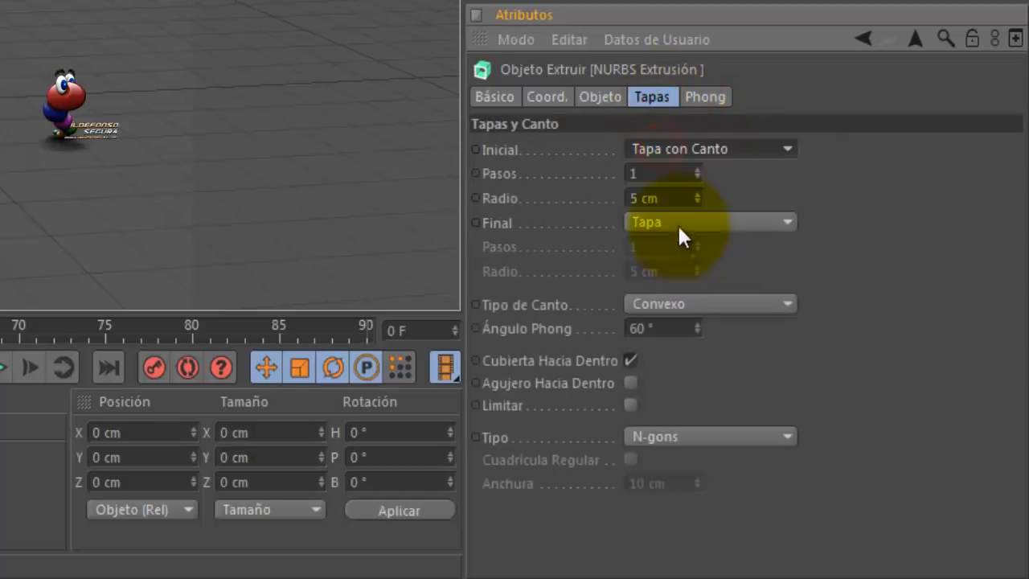
click(655, 173)
text(2)
key(Tab)
text(1)
key(Return)
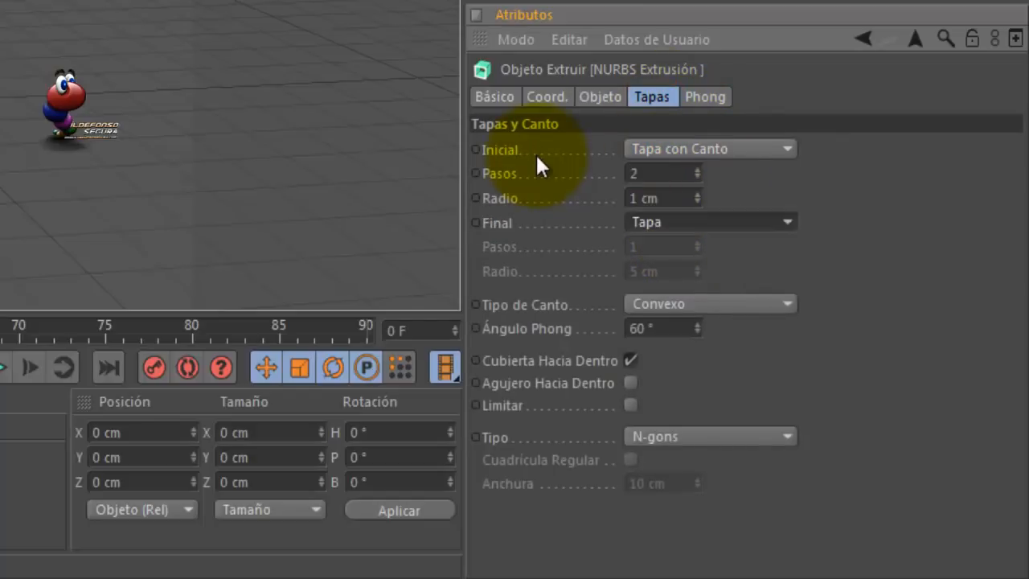
Give the Extrude NURBS an end fillet cap (Tapa con Canto) with 2 steps and a 1 cm radius.
click(725, 222)
click(719, 322)
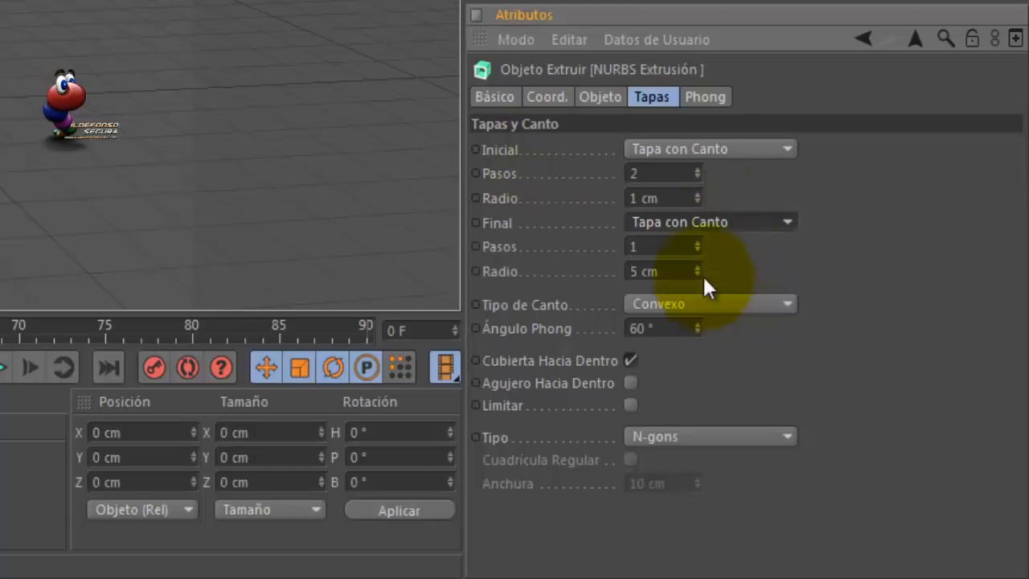
click(654, 246)
text(2)
key(Tab)
text(1)
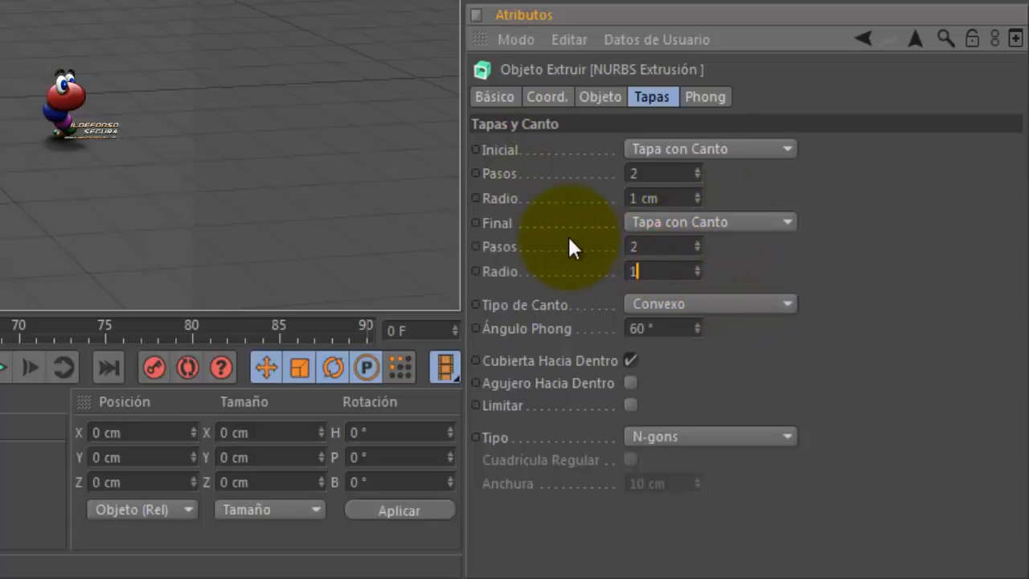
key(Return)
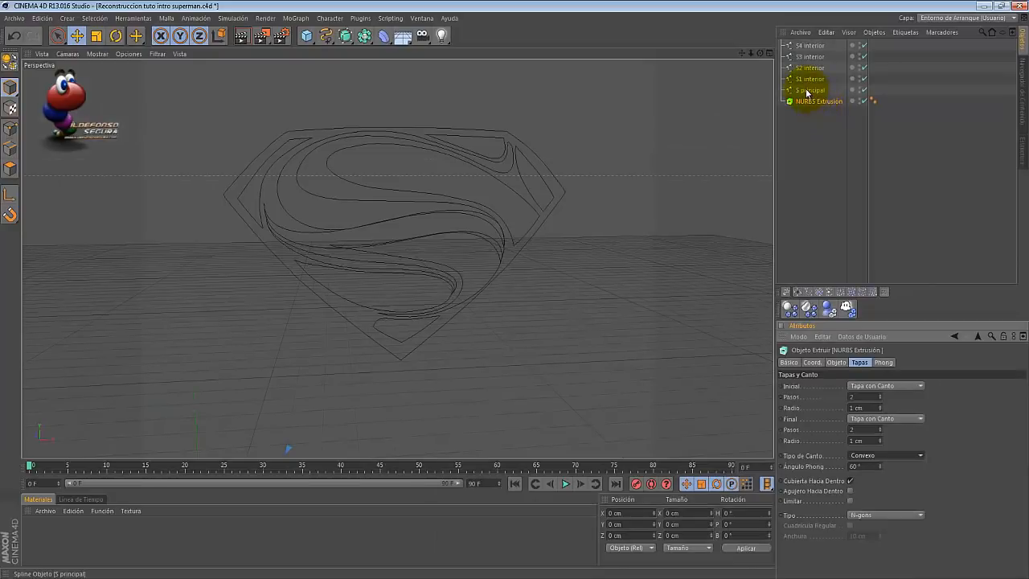
Try the extrusion on the S principal spline and take the spline back out of it.
drag(807, 91, 816, 103)
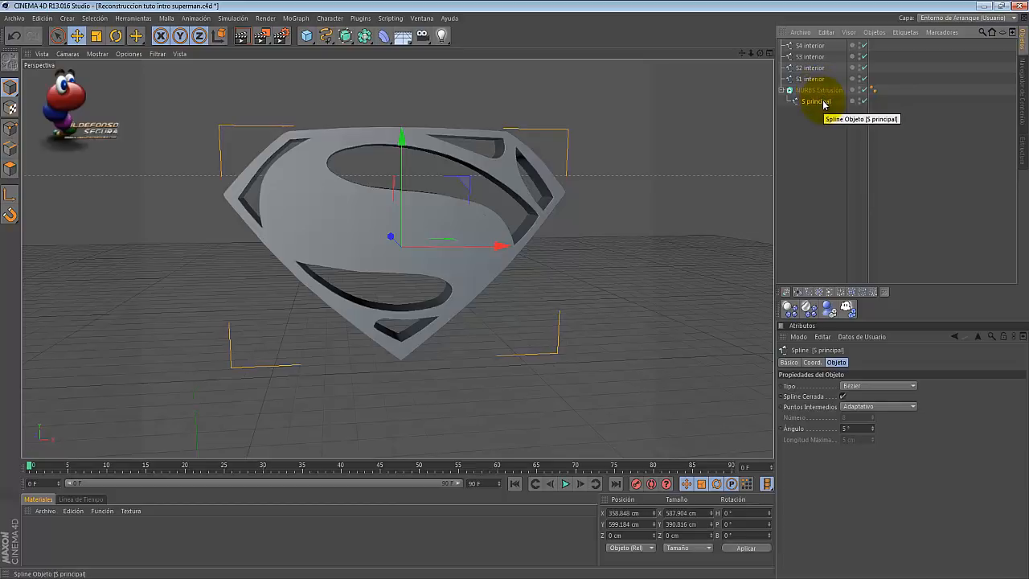
mouse_move(823, 105)
mouse_down()
mouse_move(818, 91)
mouse_move(823, 98)
mouse_up()
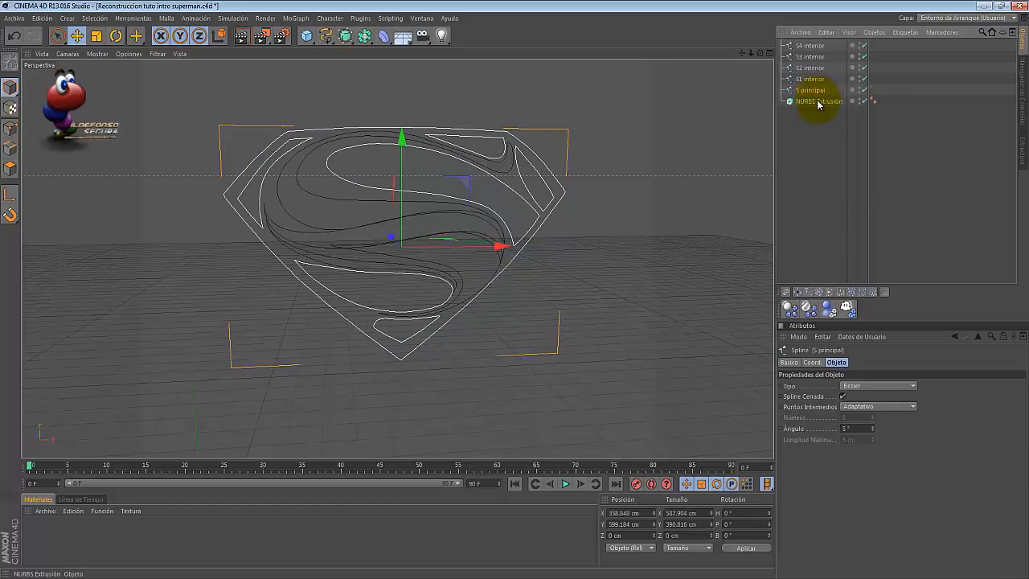
Duplicate the empty Extrude NURBS four times so that each of the five splines has its own.
click(824, 104)
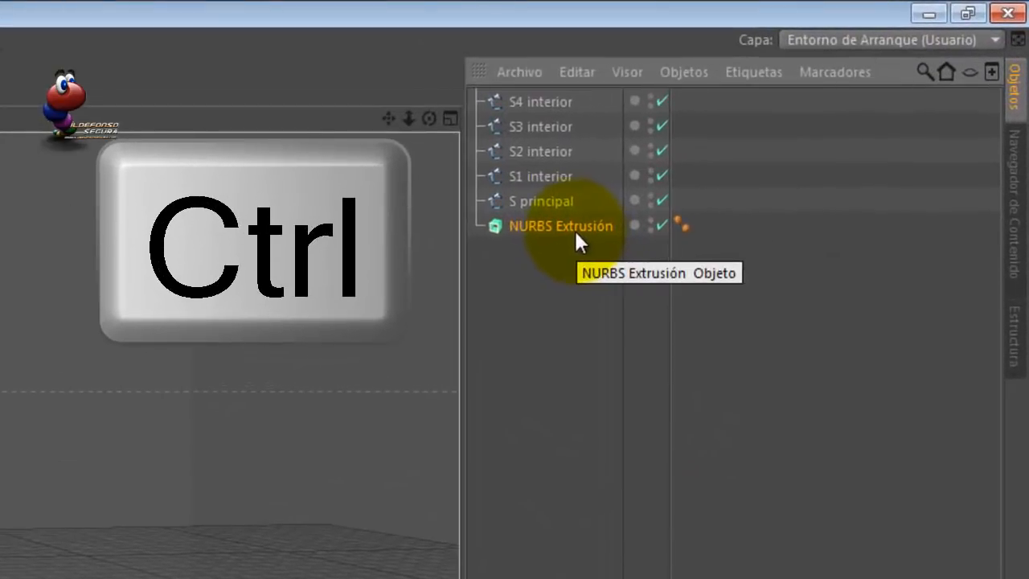
ctrl+drag(825, 102, 824, 110)
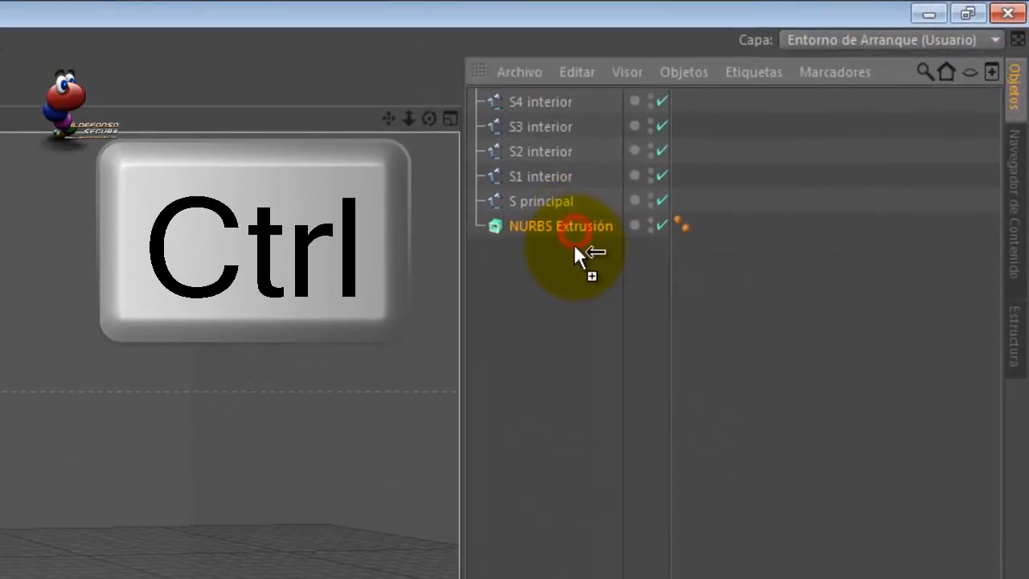
ctrl+drag(573, 244, 573, 322)
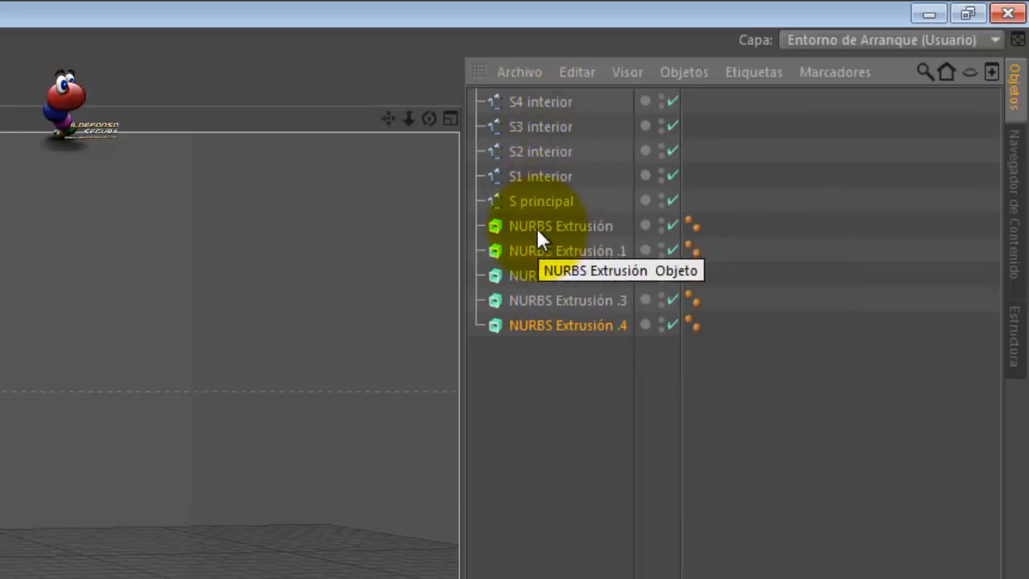
Nest S principal, S2 interior, S3 interior, S4 interior and S1 interior, in that order, under the five Extrude NURBS objects and save the project.
click(544, 202)
drag(547, 203, 554, 223)
drag(540, 152, 548, 244)
drag(545, 127, 550, 273)
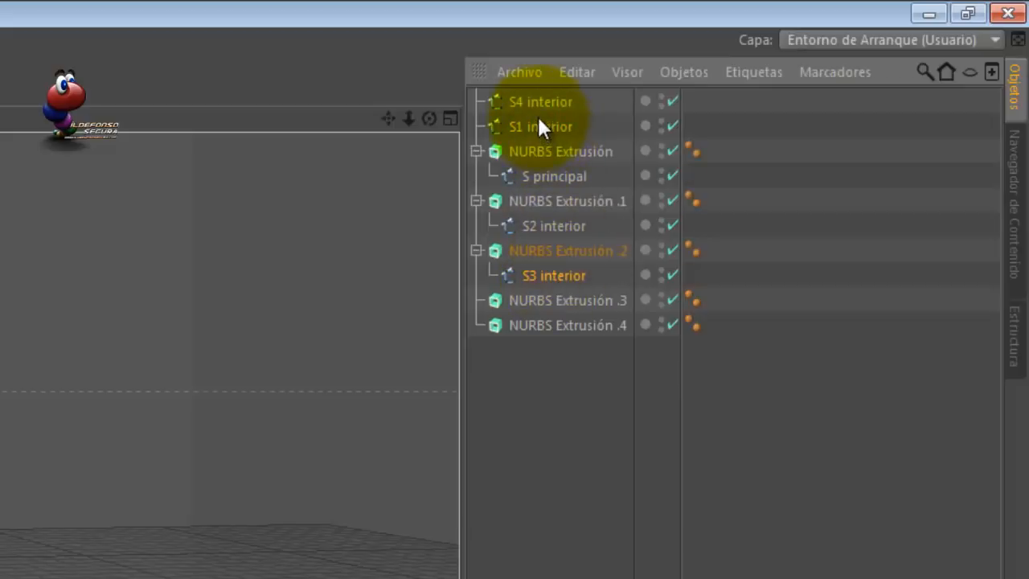
drag(539, 102, 562, 294)
drag(532, 102, 583, 325)
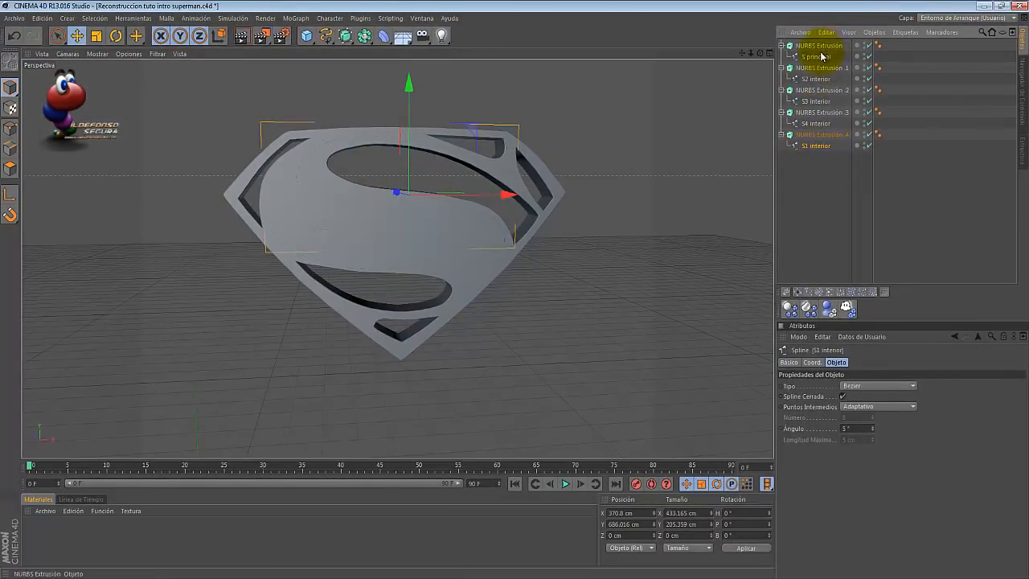
key(ctrl+s)
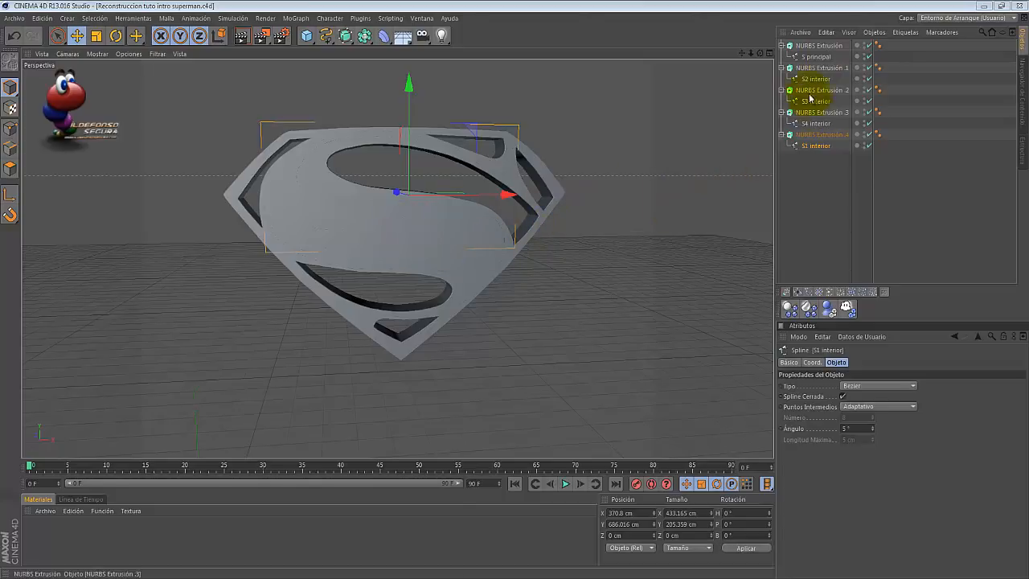
Set the Z position of the S2 interior extrusion to -15 cm.
click(814, 69)
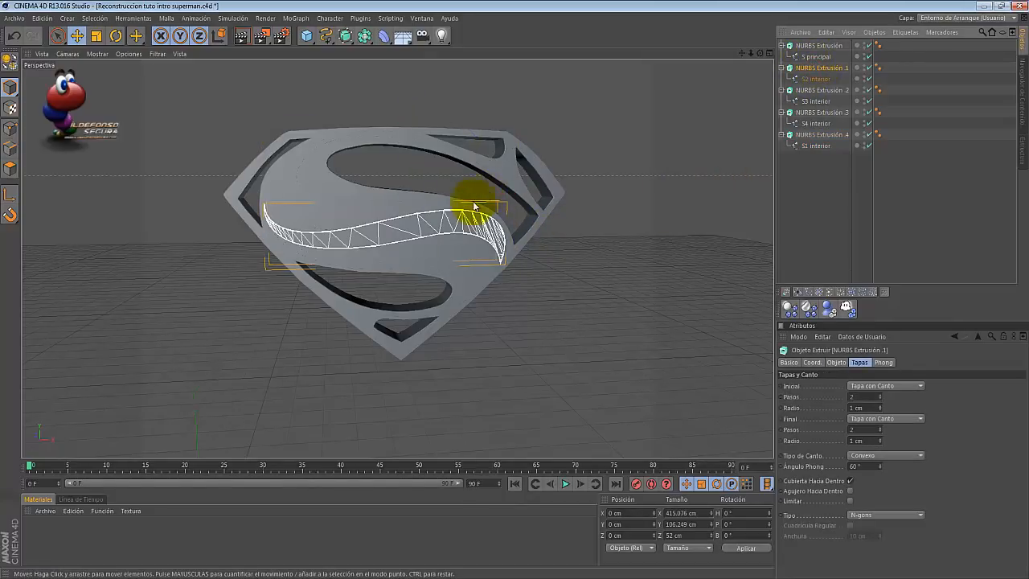
click(635, 535)
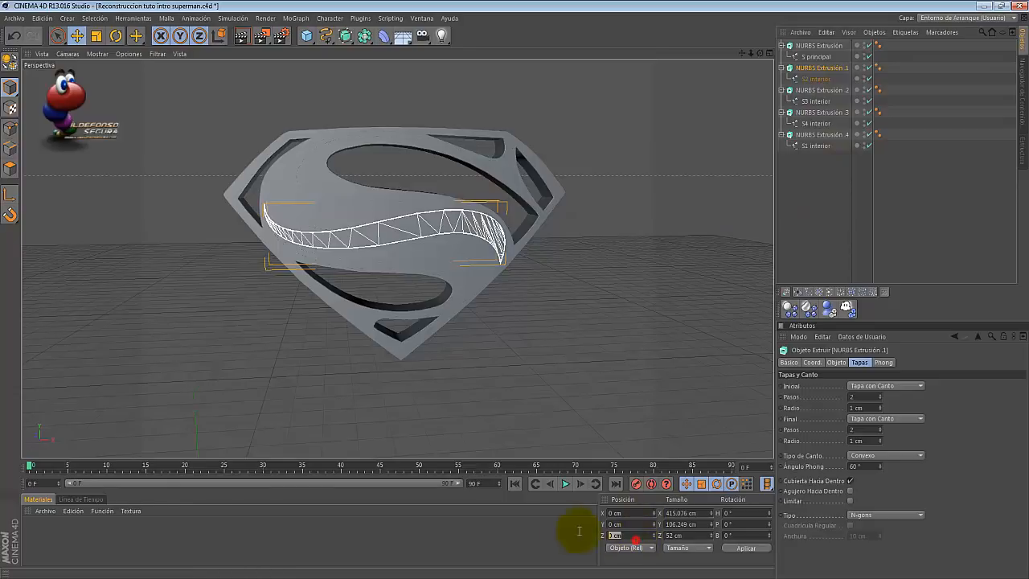
text(-15)
key(Return)
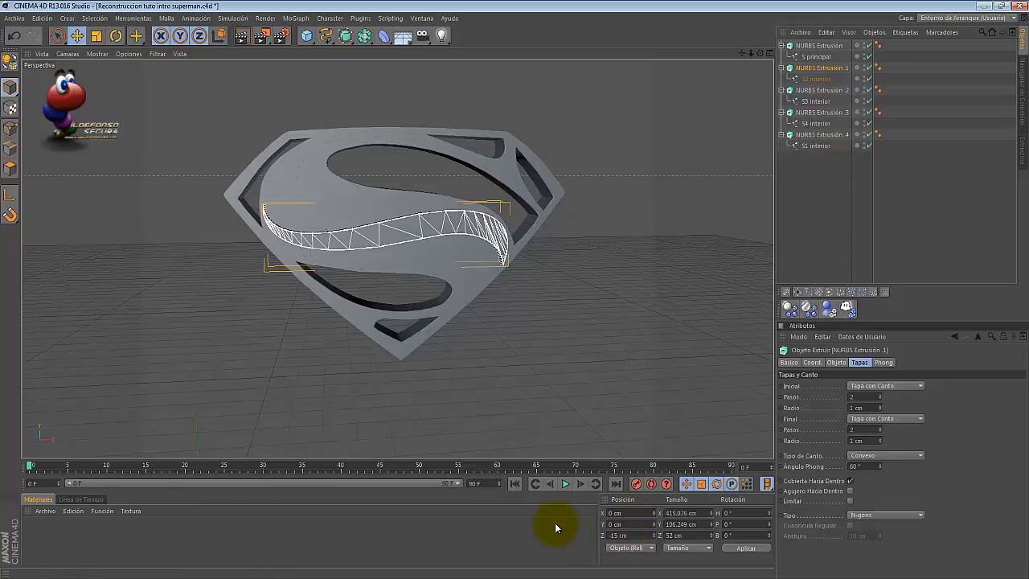
Set the Z position of the S3 interior extrusion to -10 cm.
click(819, 91)
click(633, 536)
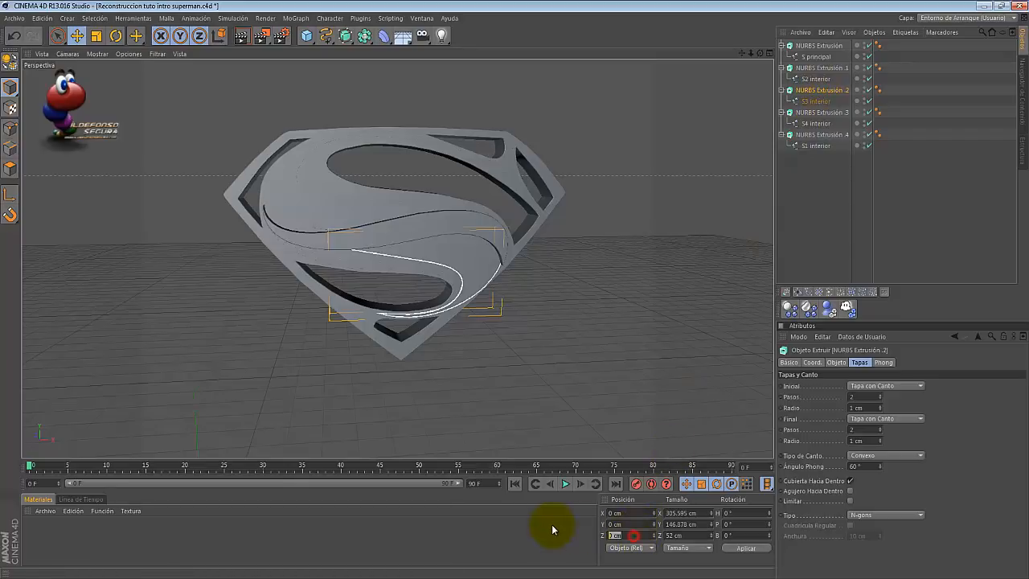
text(0)
key(Return)
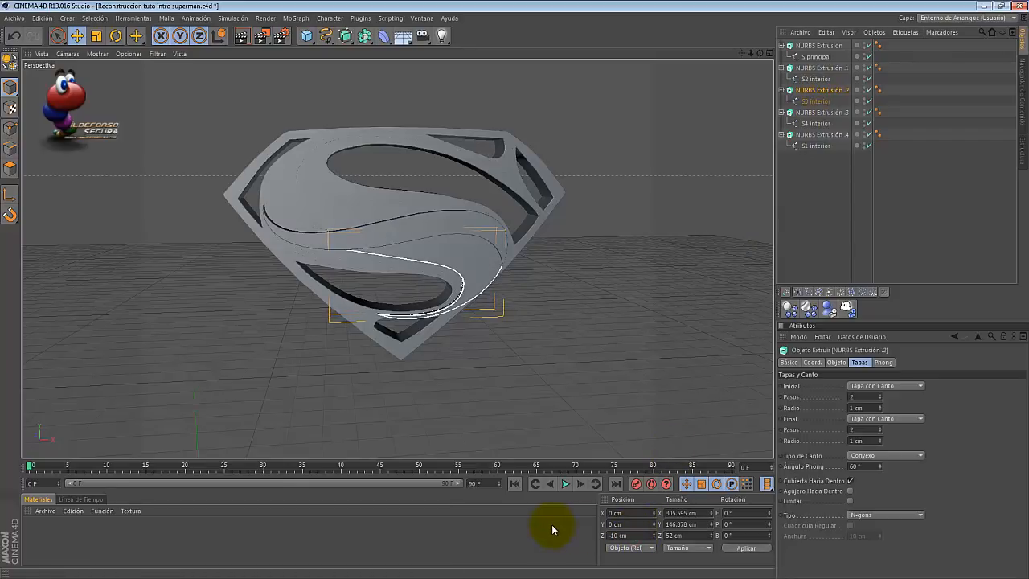
Set the Z position of the S4 interior extrusion to -5 cm.
click(817, 113)
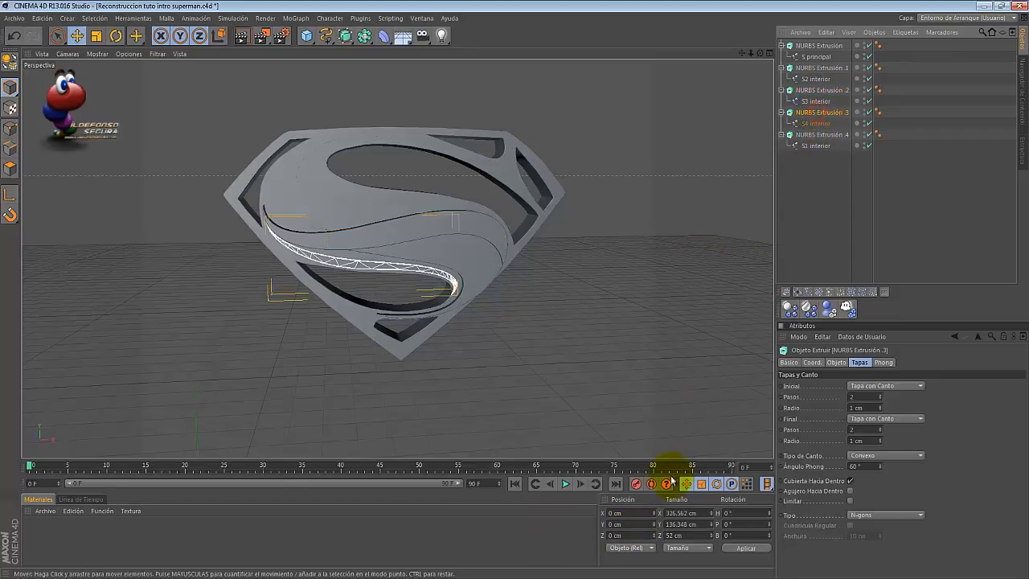
click(640, 533)
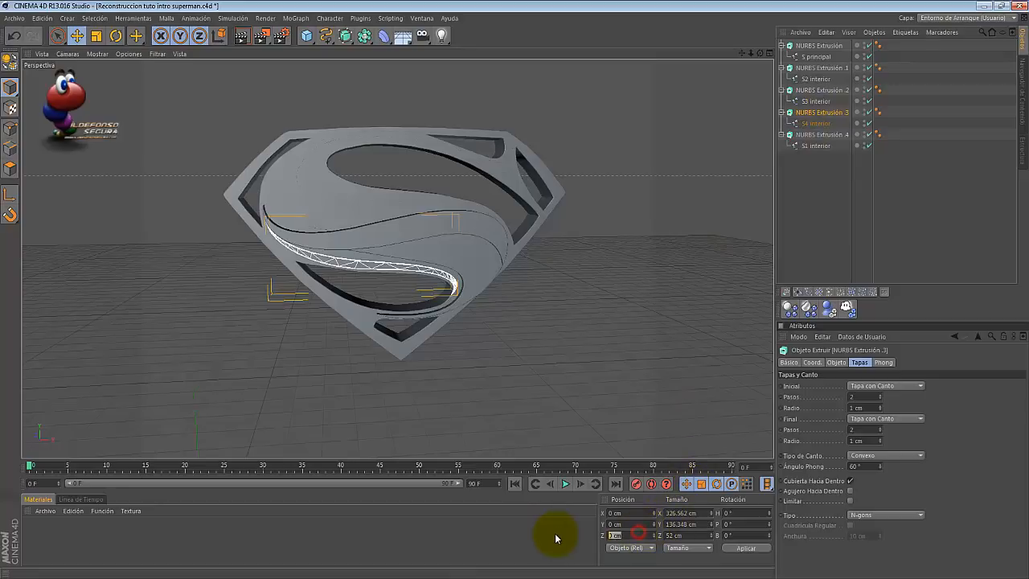
text(0)
key(Return)
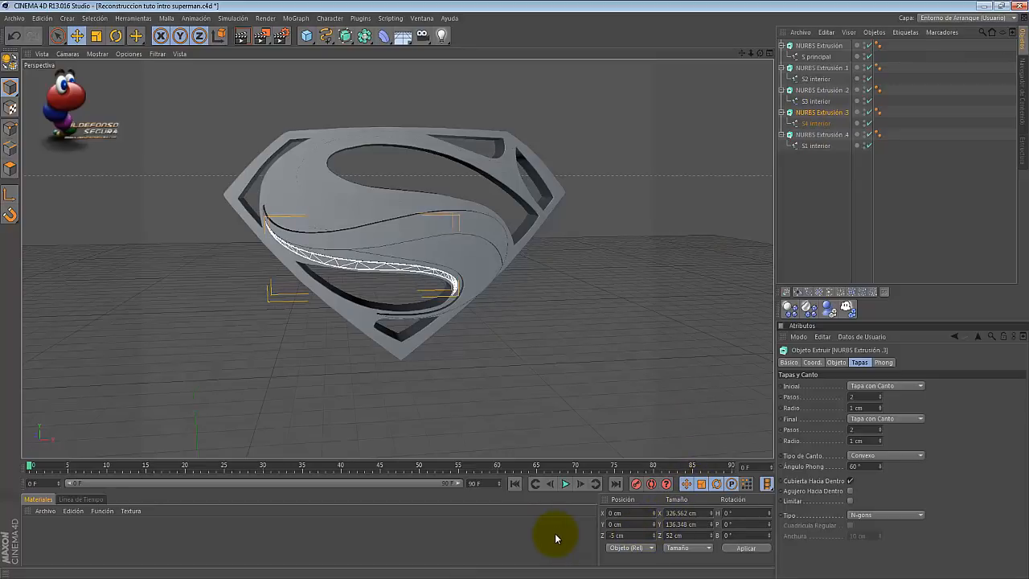
Set the Z position of the S1 interior extrusion to -5 cm.
click(814, 135)
click(630, 534)
text(-5)
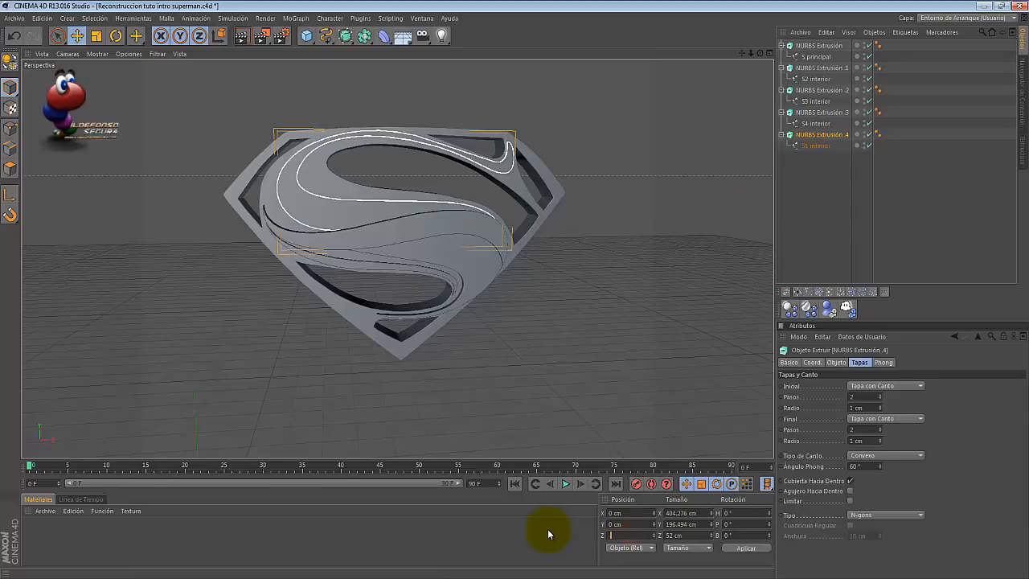
key(Return)
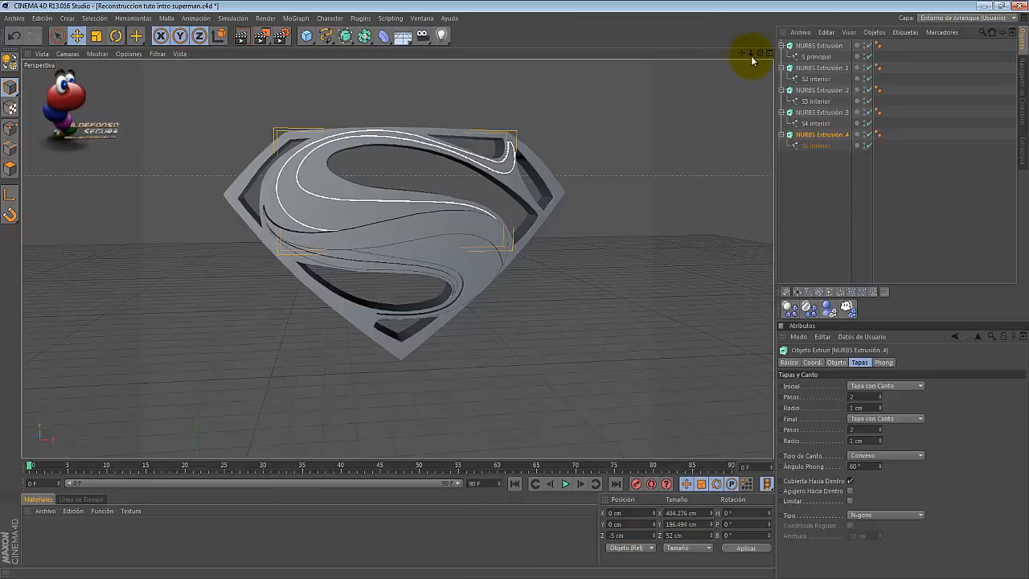
Render the logo in the viewport from an angled view to check the relief of the inner pieces.
drag(759, 54, 515, 290)
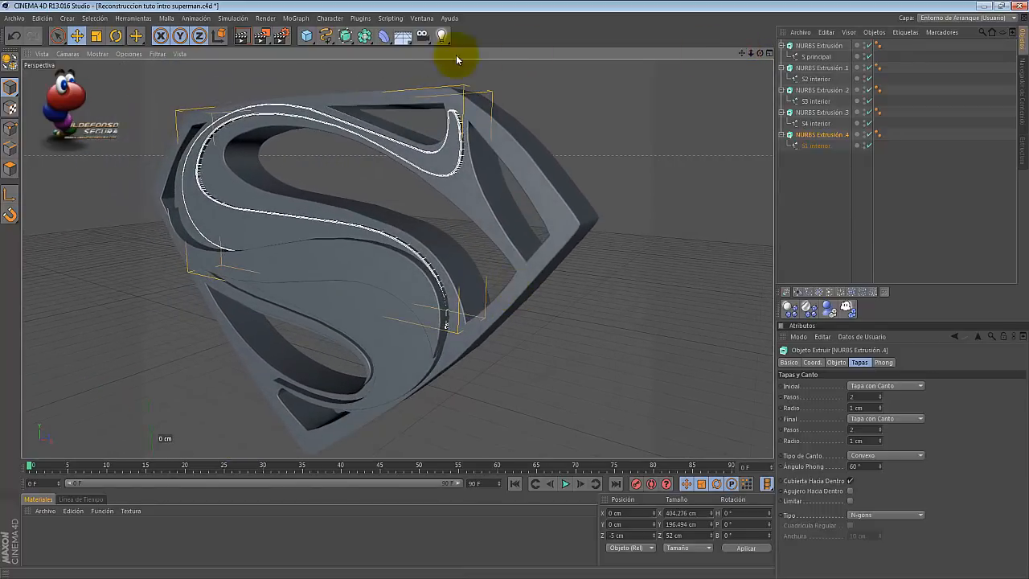
click(242, 36)
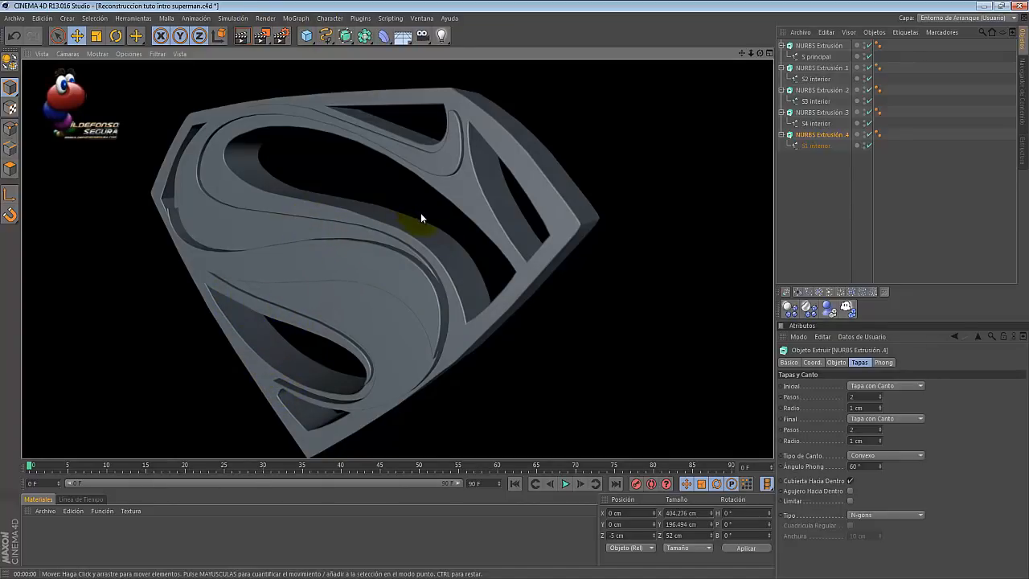
Duplicate the S principal extrusion together with its spline and set the copy's Z movement to 5 cm.
click(825, 47)
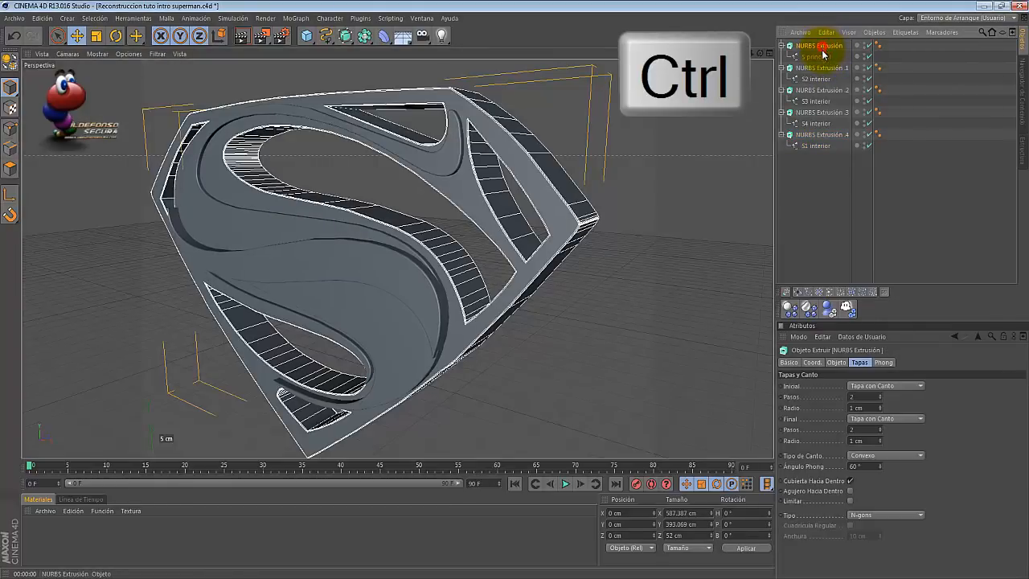
ctrl+drag(820, 57, 804, 89)
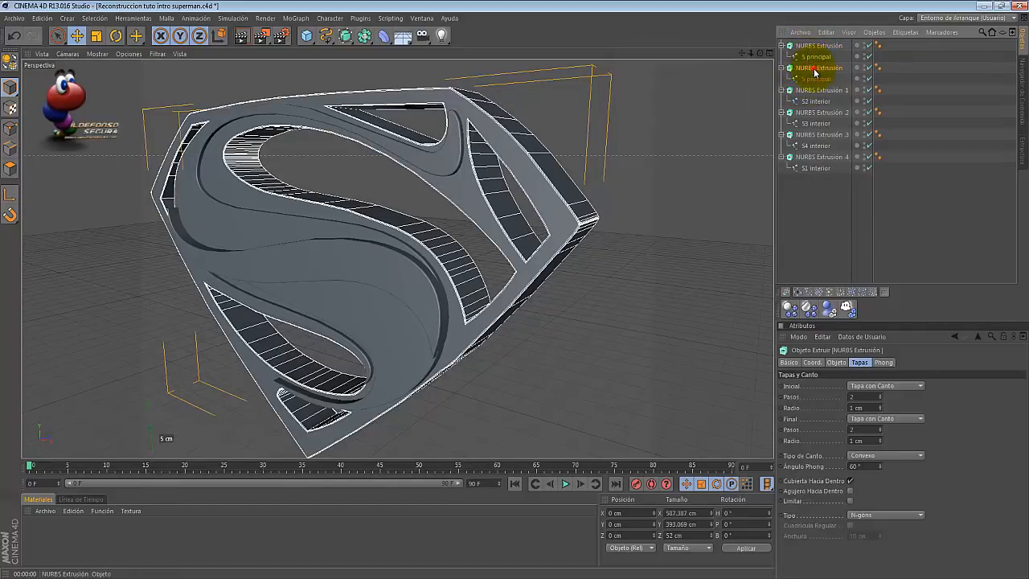
click(835, 362)
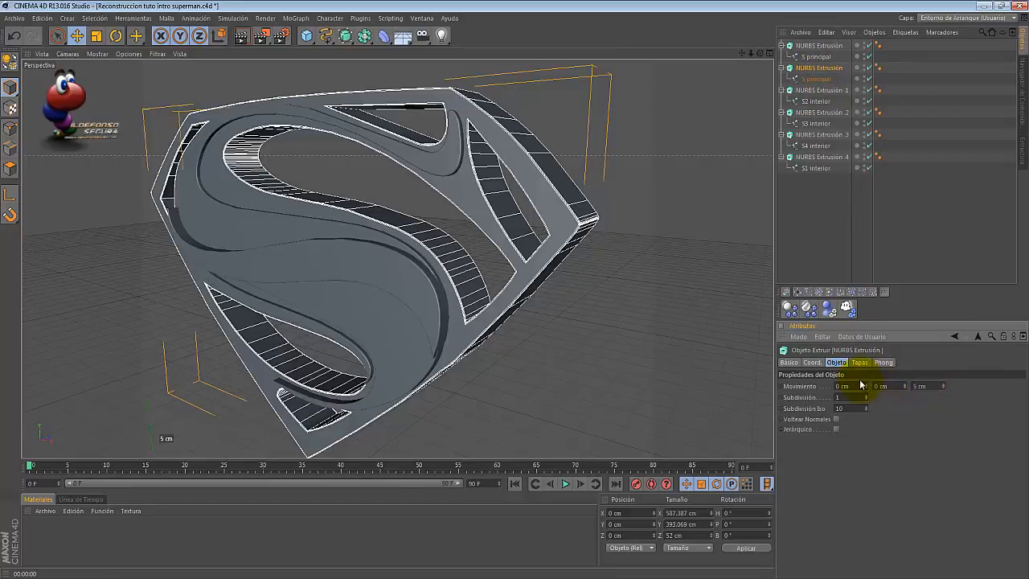
Move the original 50 cm deep S principal extrusion back along the Z axis to about 9 cm.
click(821, 49)
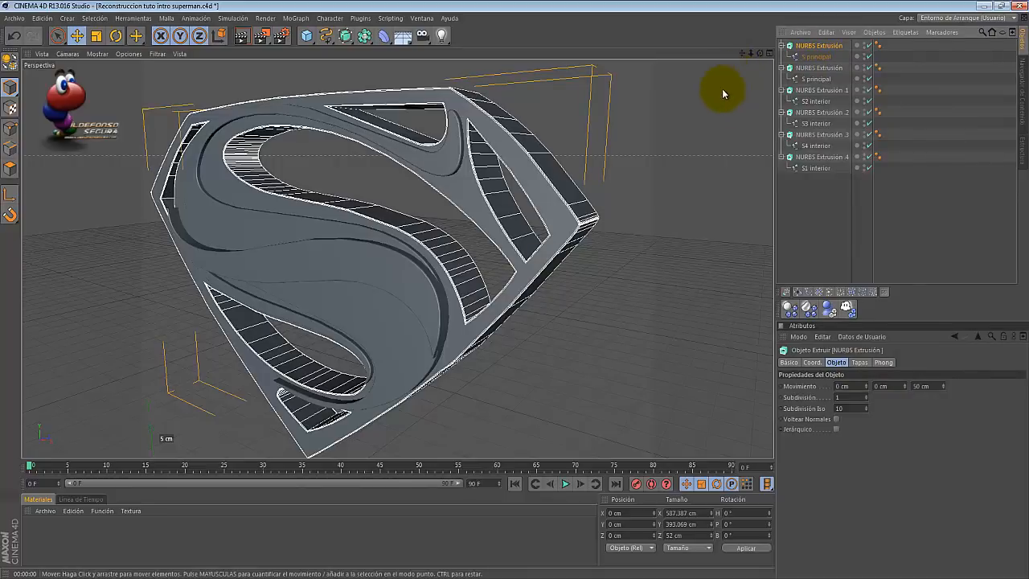
scroll(721, 94, down, 4)
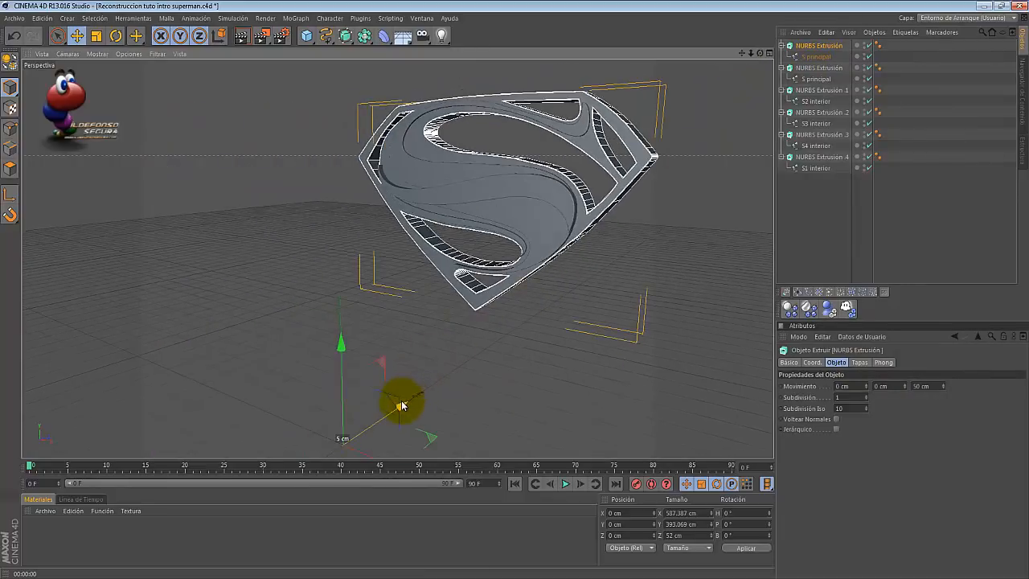
drag(402, 406, 420, 395)
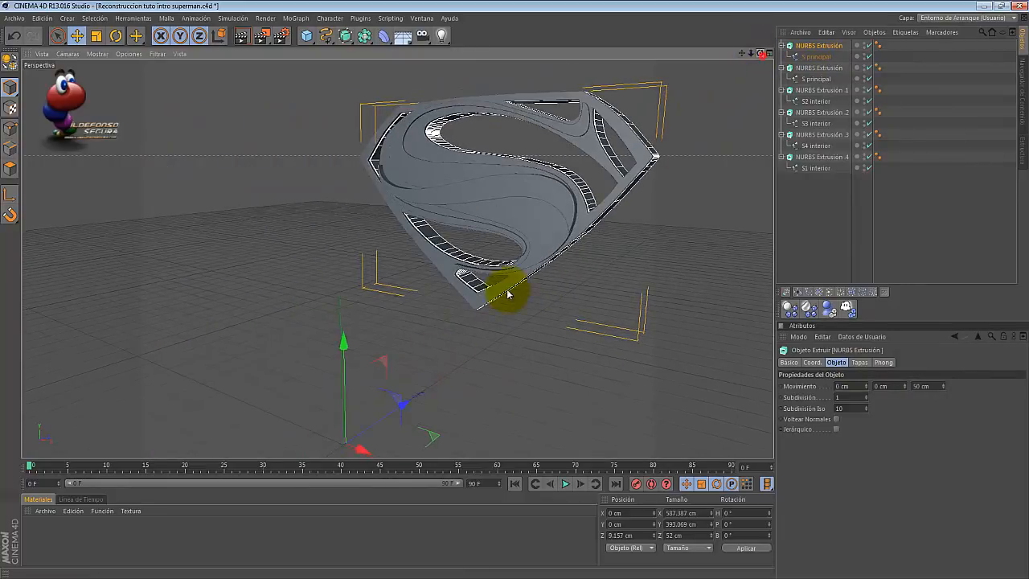
Raise the axis of the original 50 cm deep S principal extrusion to about Y 530 cm without moving its geometry.
drag(507, 293, 514, 291)
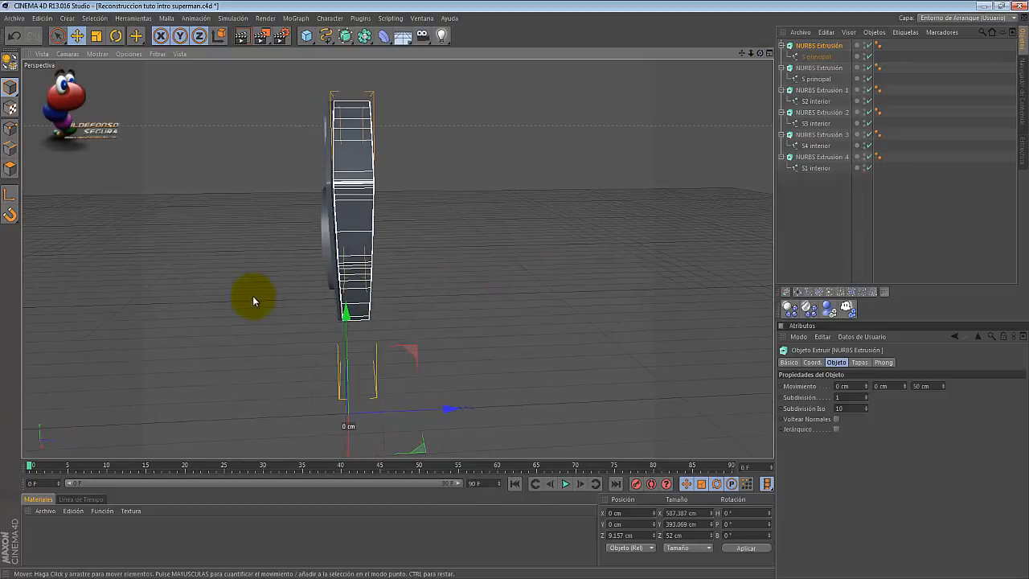
scroll(252, 296, up, 1)
click(10, 194)
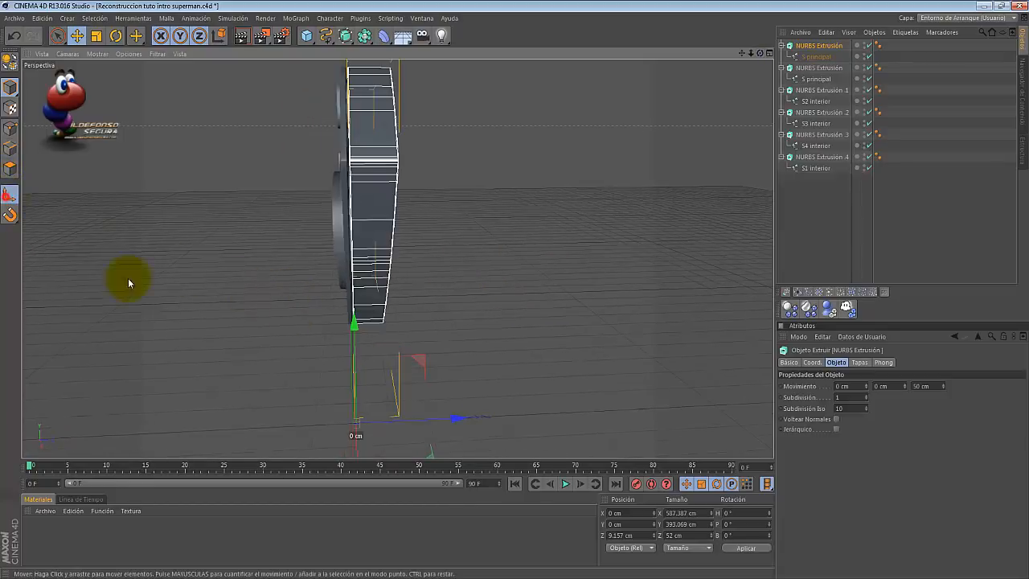
drag(351, 321, 349, 103)
click(10, 194)
Move the original 50 cm deep S principal extrusion along the Z axis to about 2.1 cm.
scroll(356, 175, up, 4)
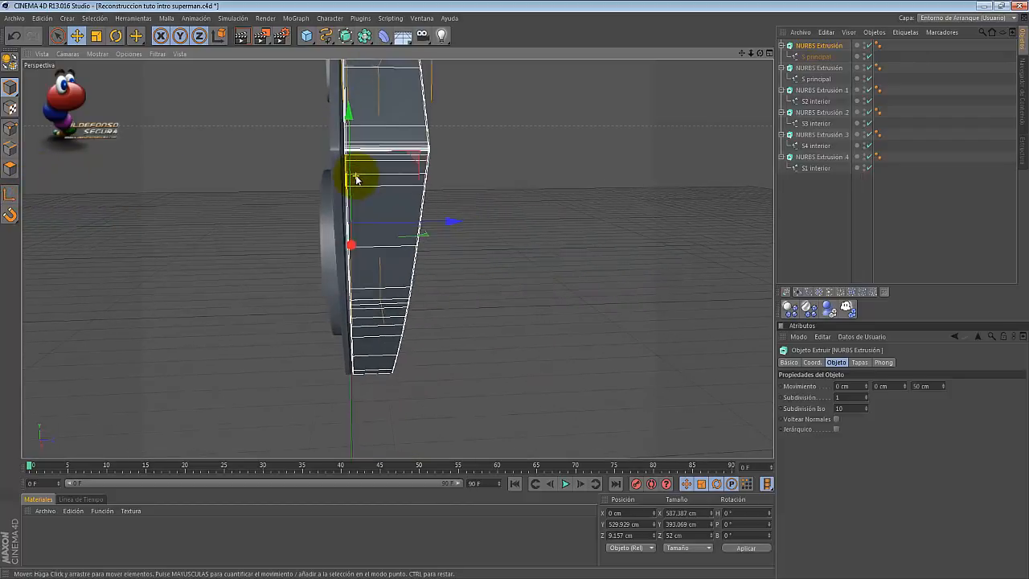
scroll(356, 182, up, 2)
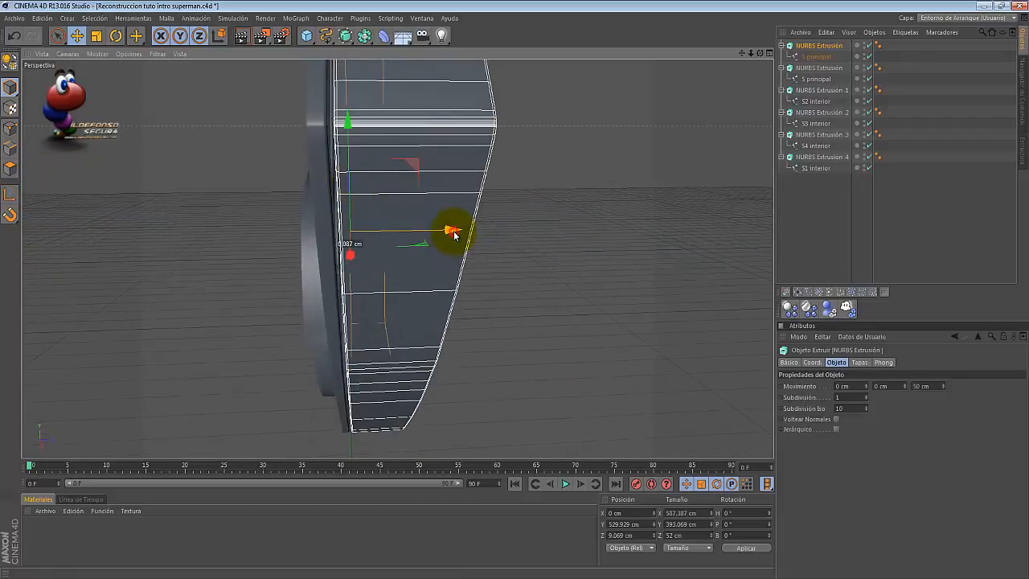
drag(450, 232, 450, 233)
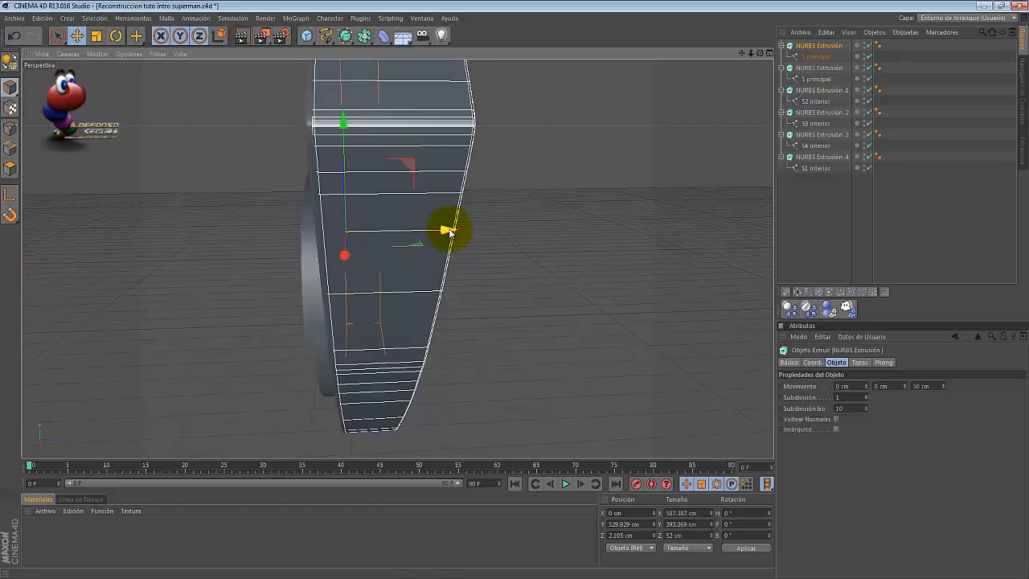
Render the logo in the viewport from an angled frontal view to check the joined depth pieces.
drag(759, 53, 641, 149)
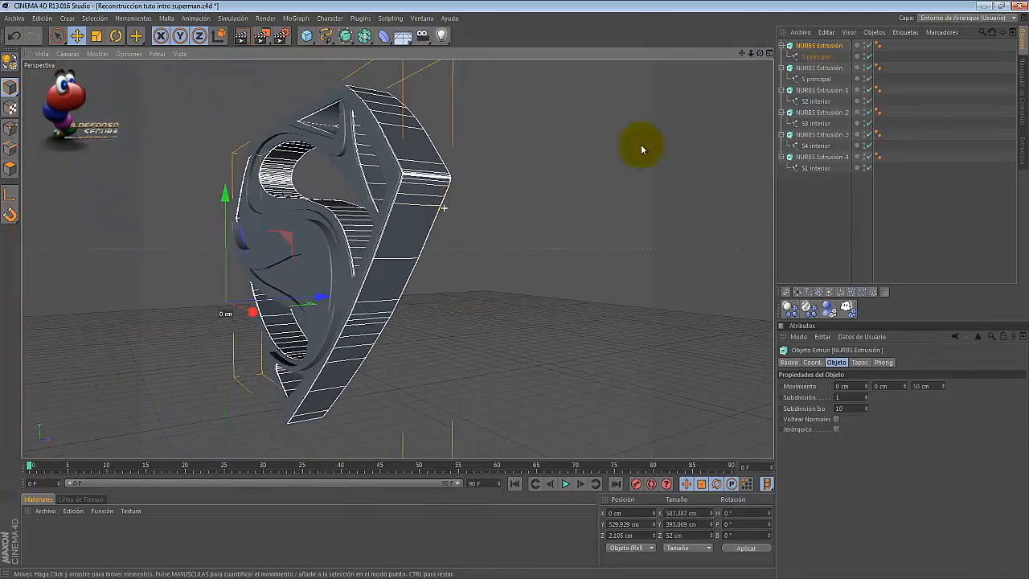
drag(760, 53, 515, 291)
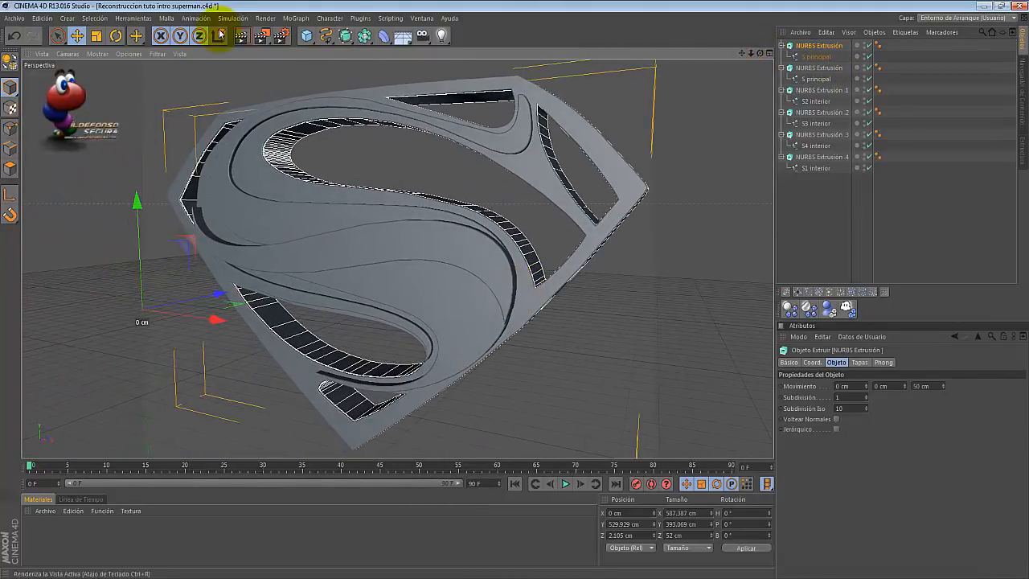
click(219, 35)
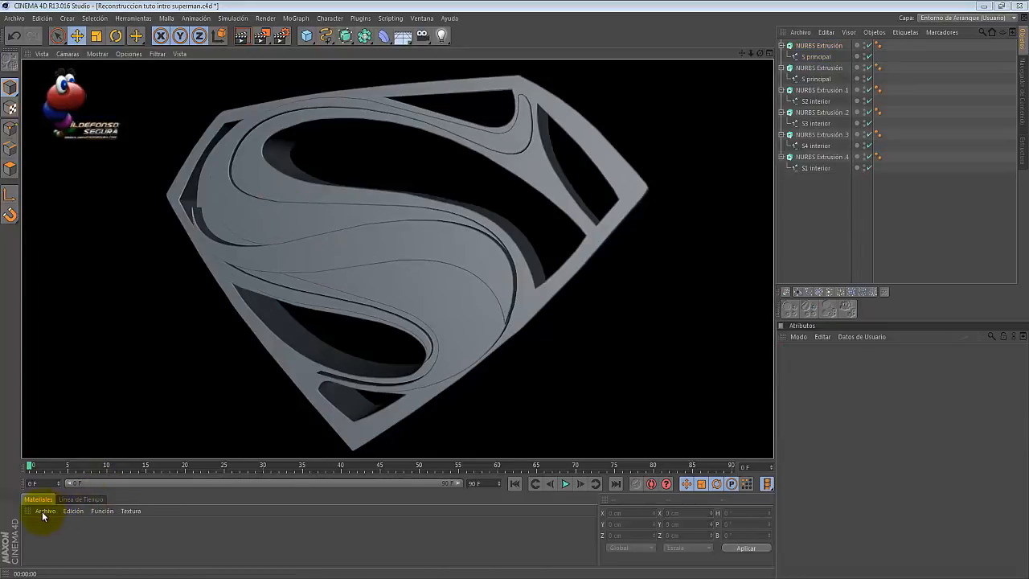
Create a new material and set its base color to RGB 192, 82, 82.
click(41, 511)
click(76, 415)
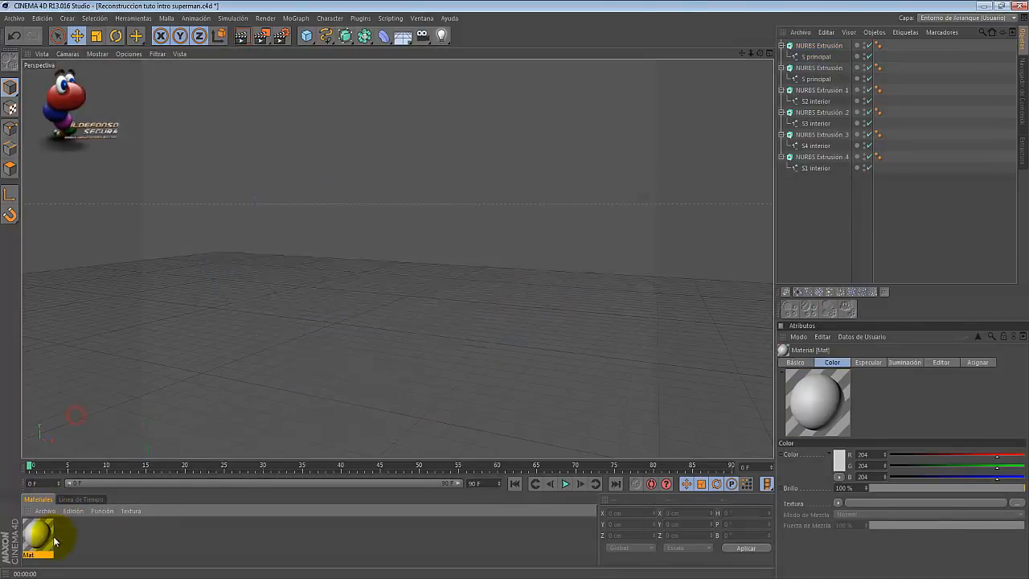
double_click(40, 536)
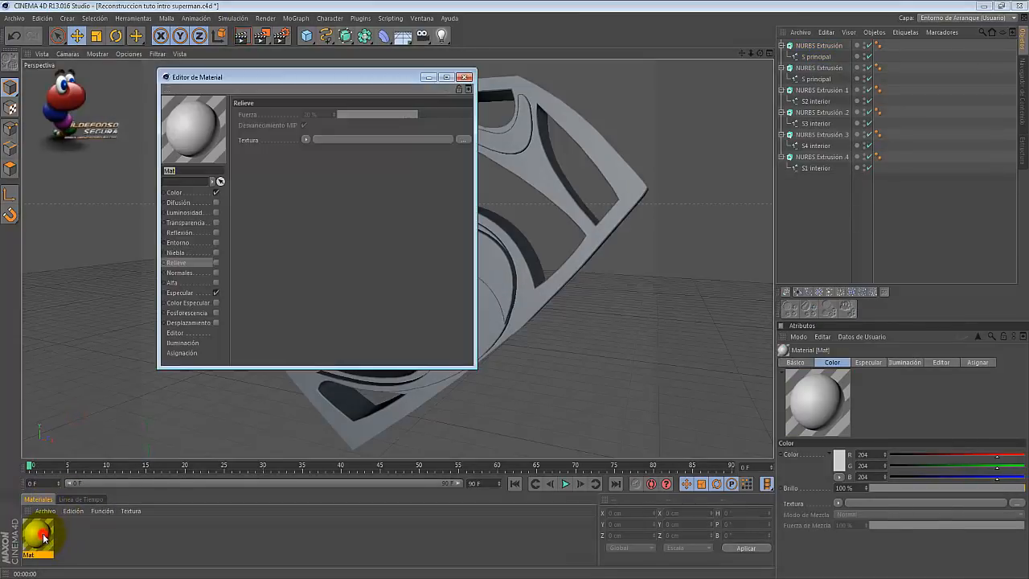
click(193, 193)
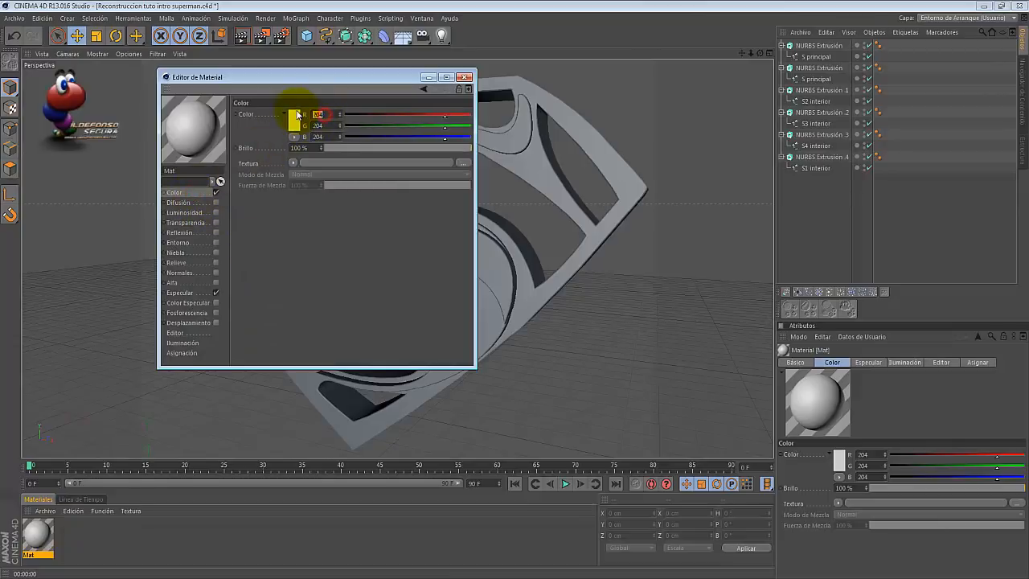
text(192)
key(Tab)
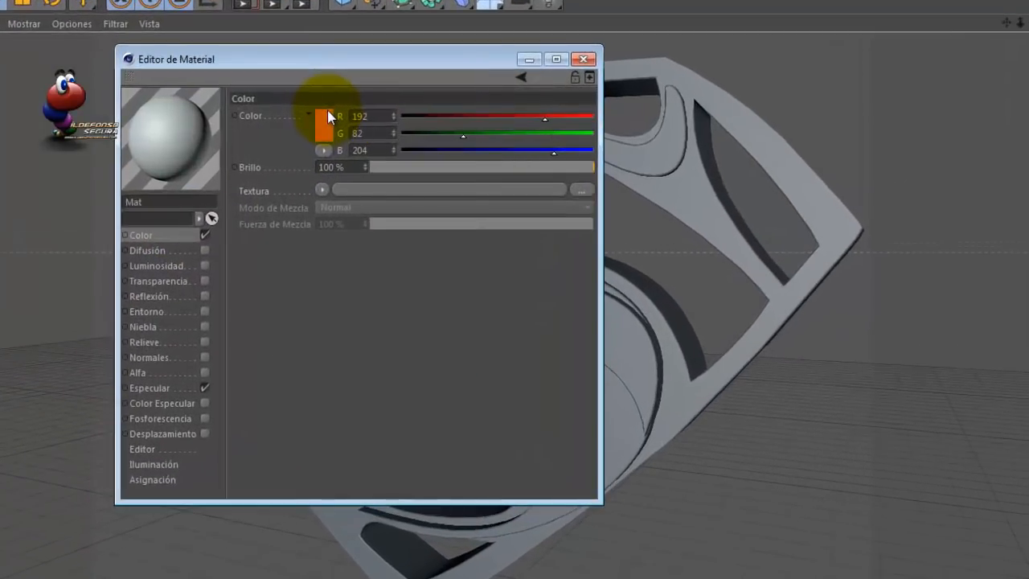
key(Tab)
text(82)
key(Return)
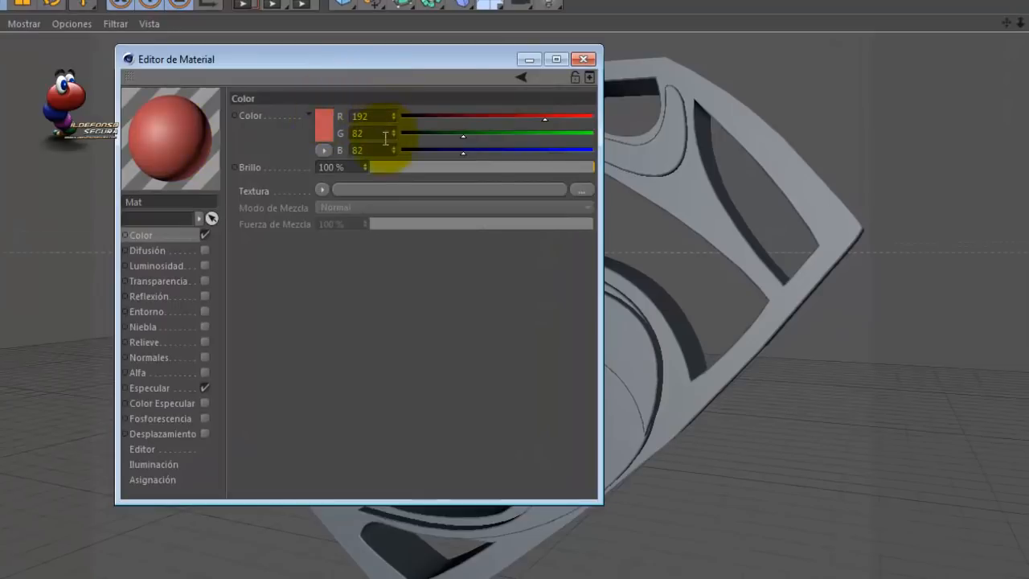
Load Textura1 as the material's color texture and set its blend mode to Multiplicar.
click(345, 190)
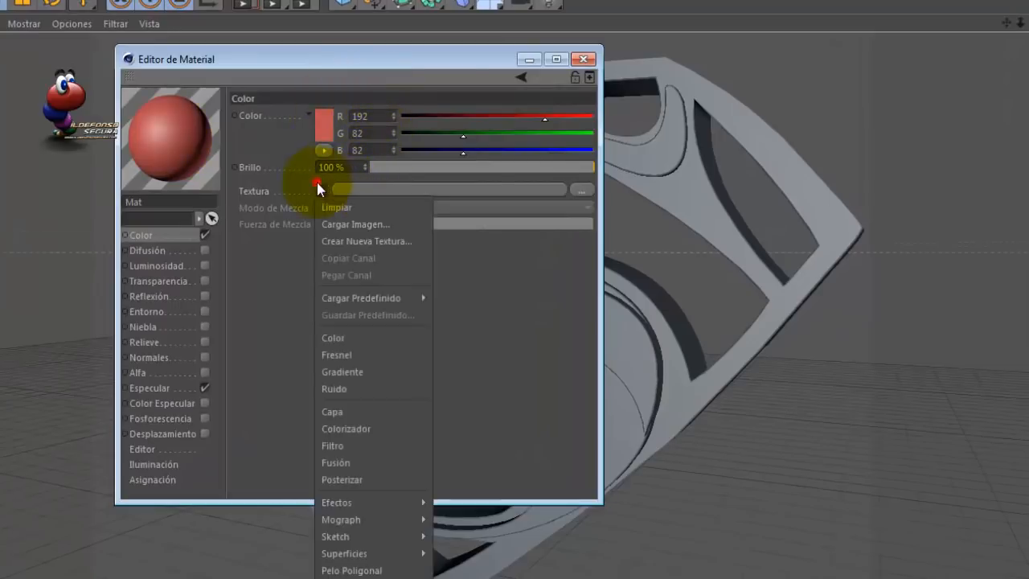
click(352, 224)
click(688, 265)
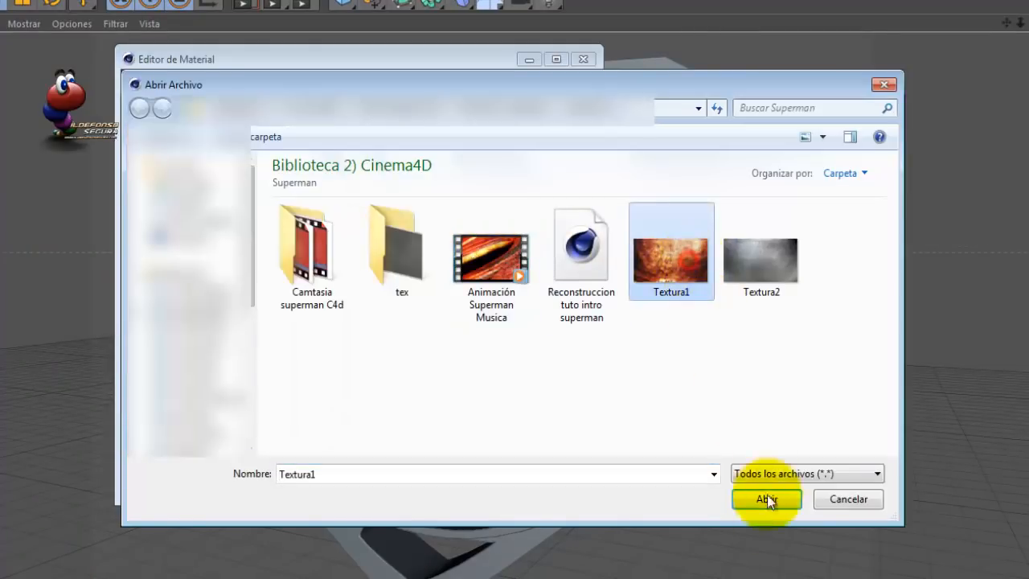
click(766, 499)
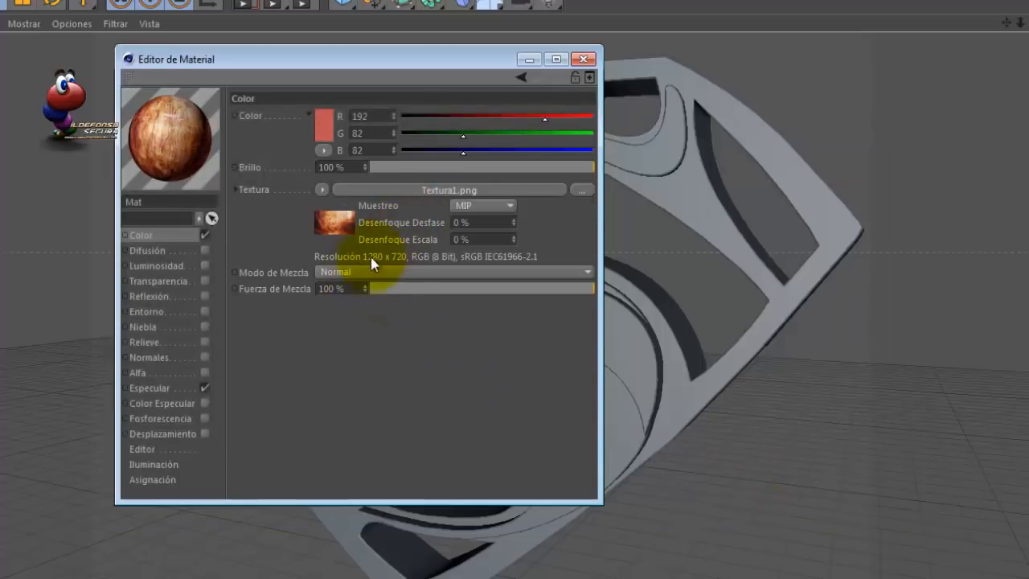
click(363, 267)
click(368, 337)
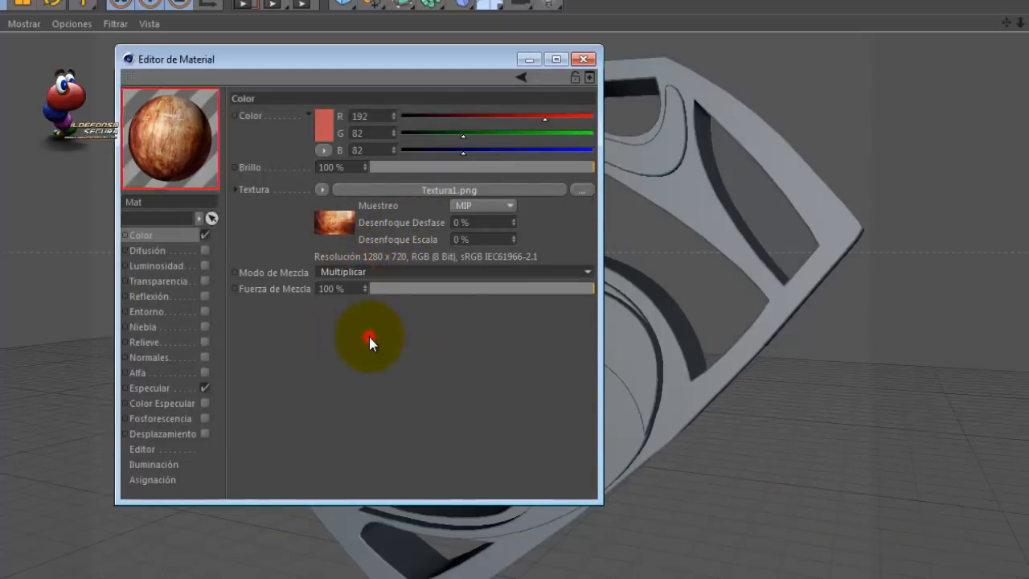
Enable the material's Reflexión channel with 25% brightness and 10% blur.
click(171, 294)
click(204, 295)
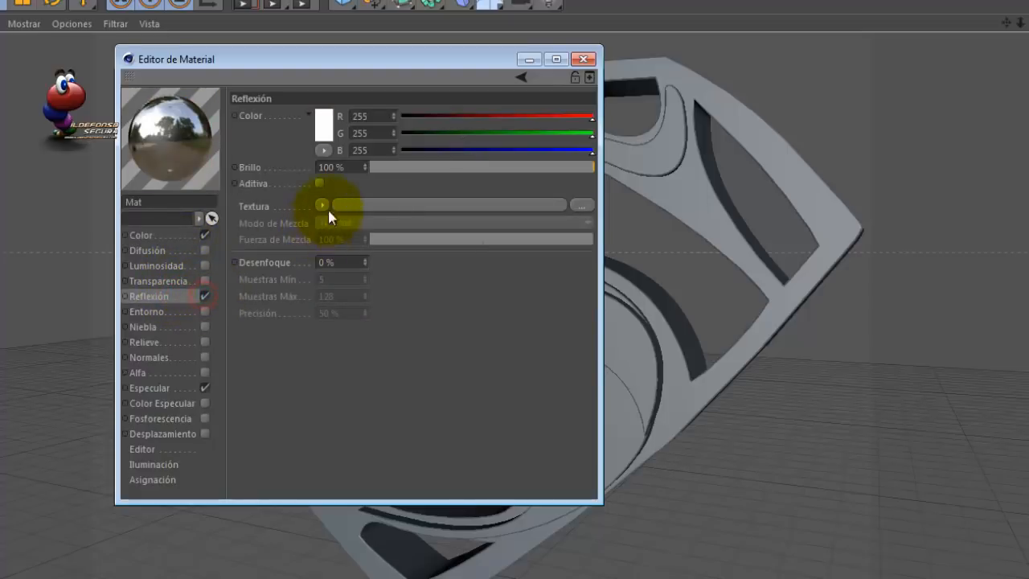
double_click(354, 174)
text(25)
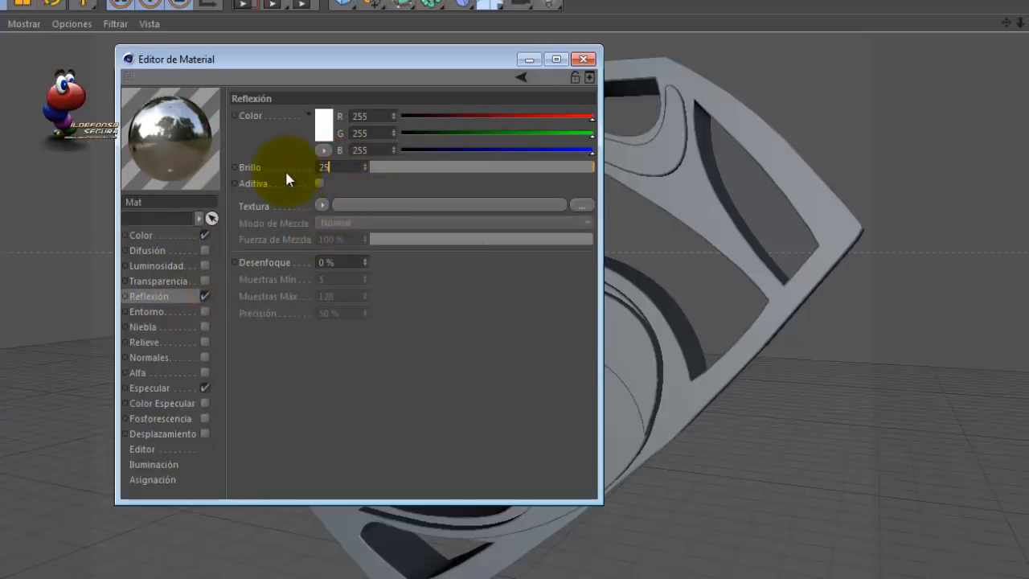
key(Return)
double_click(347, 261)
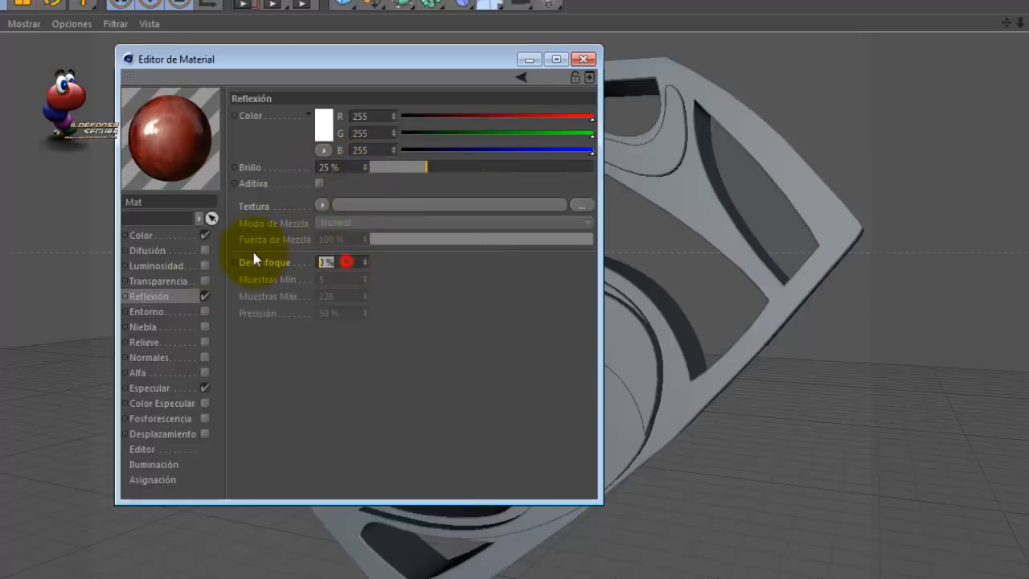
text(10)
key(Tab)
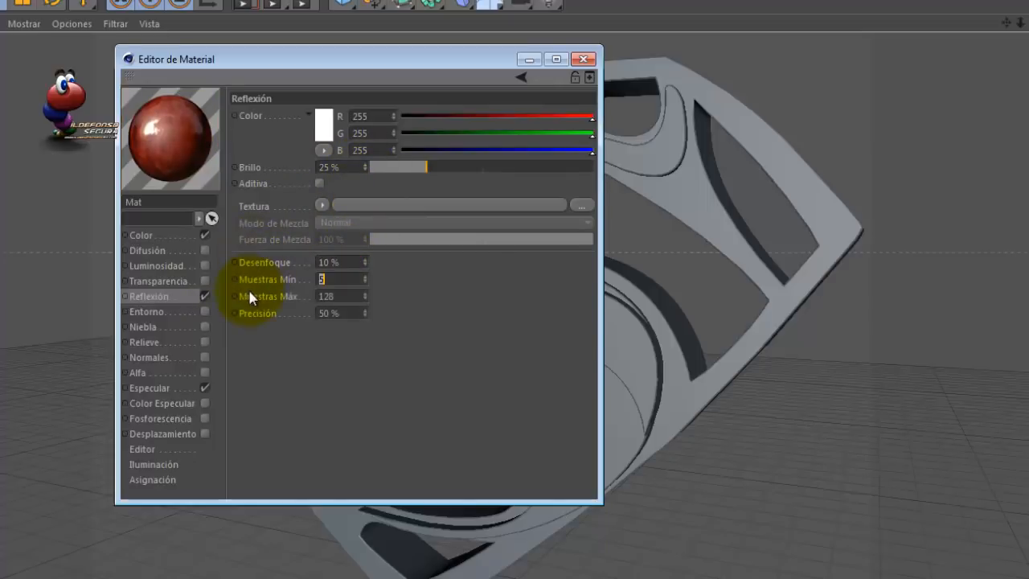
Enable the material's Relieve channel with Textura2 as its texture and a strength of 200%.
click(167, 344)
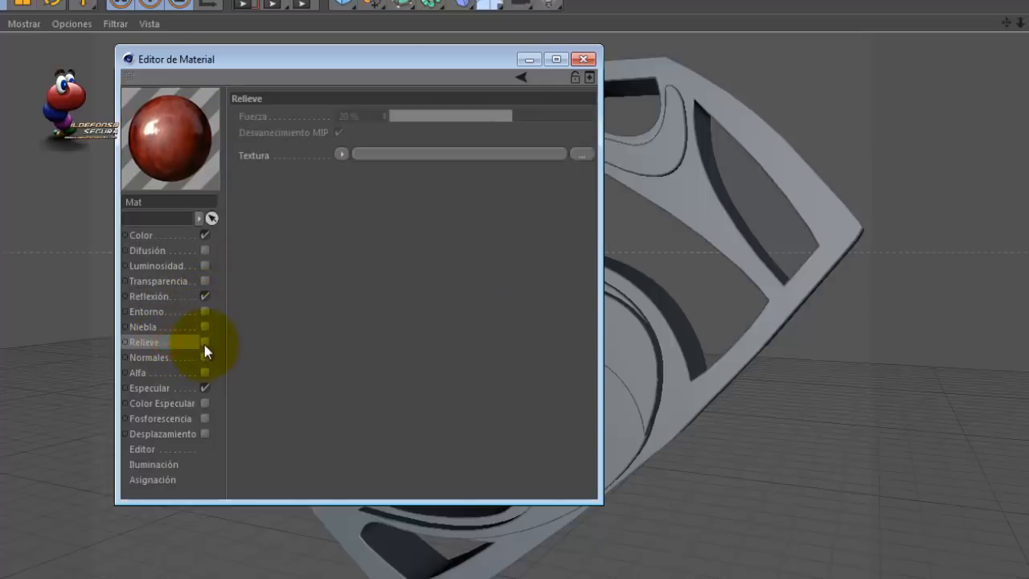
click(204, 341)
click(342, 154)
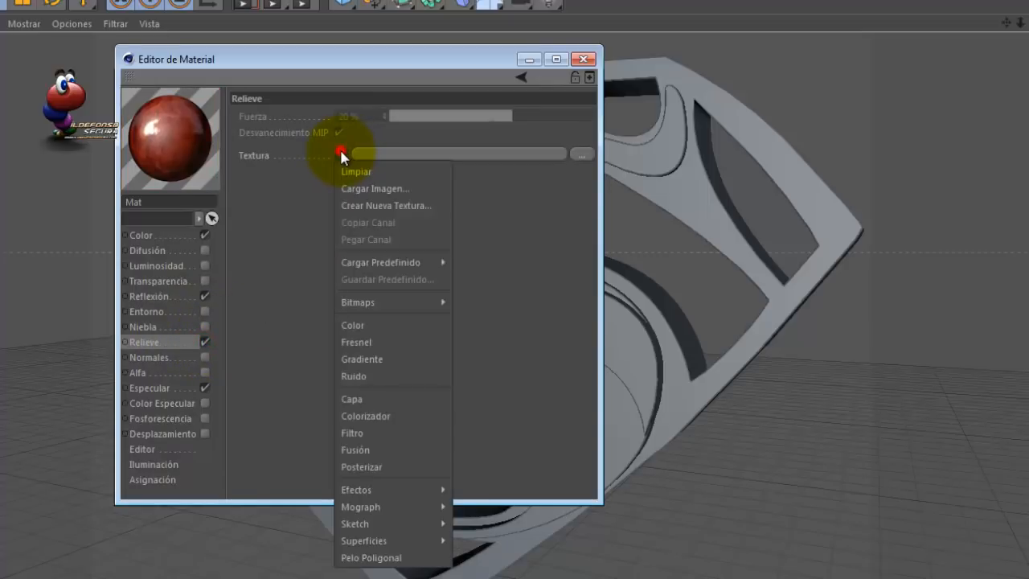
click(360, 183)
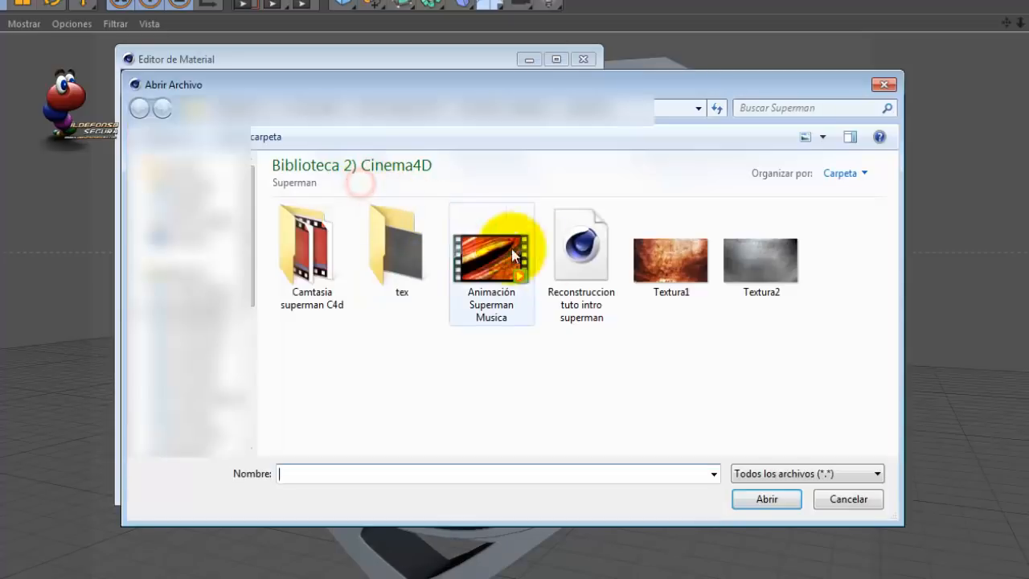
click(760, 259)
click(763, 499)
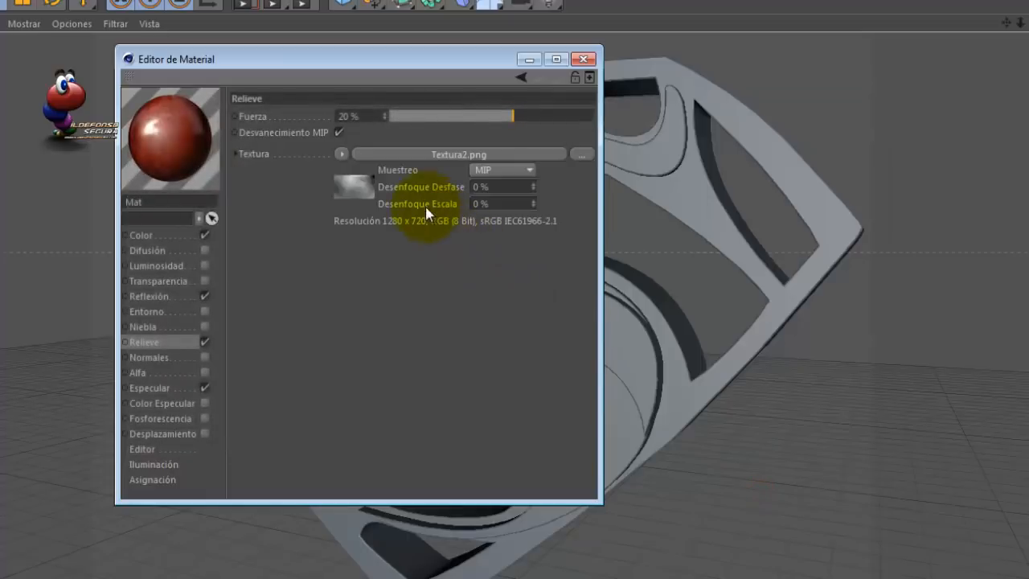
double_click(377, 119)
text(200)
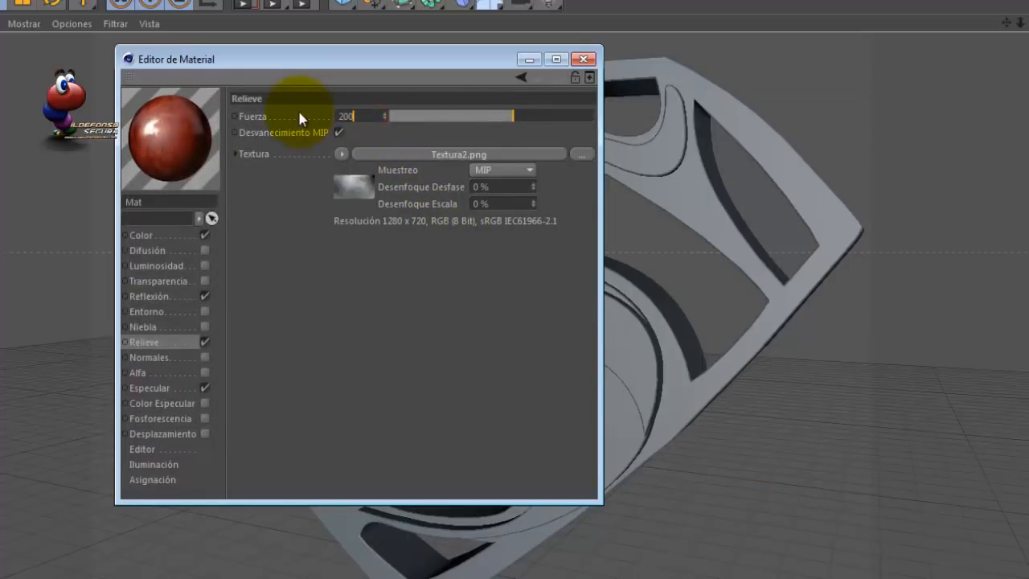
key(Return)
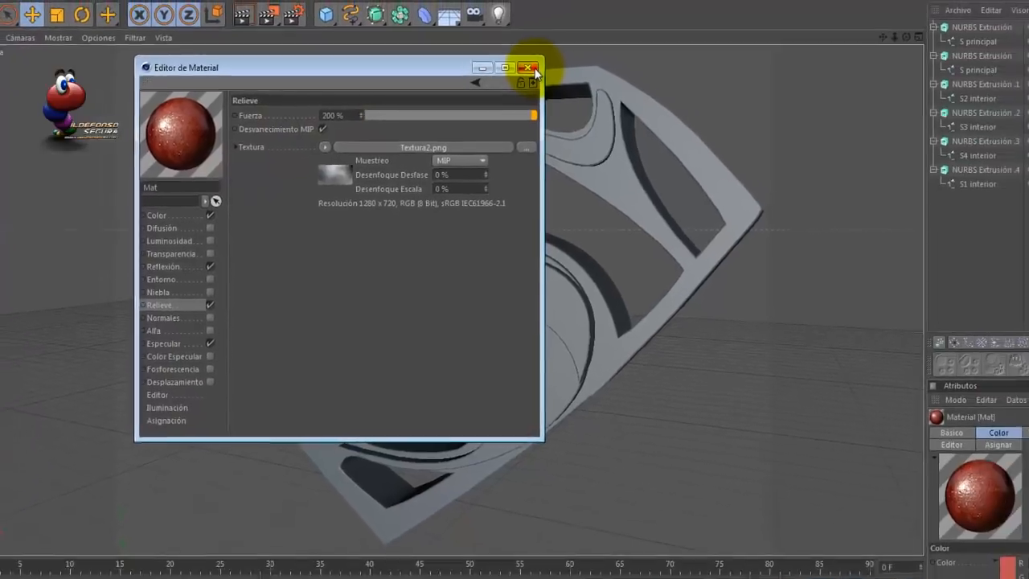
click(583, 59)
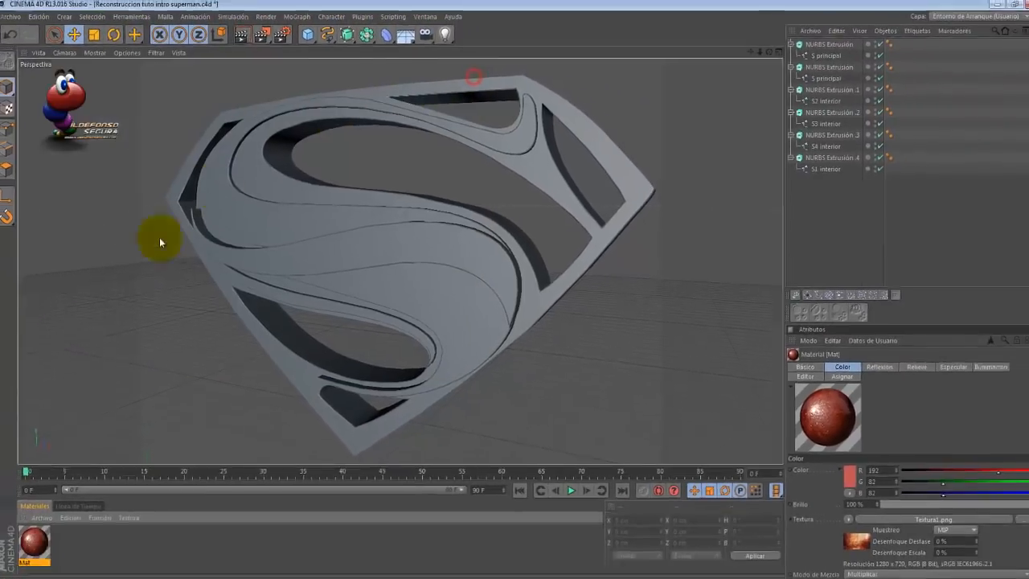
Apply the red material to the thin front S principal extrusion with seamless Cúbica projection.
drag(42, 535, 823, 71)
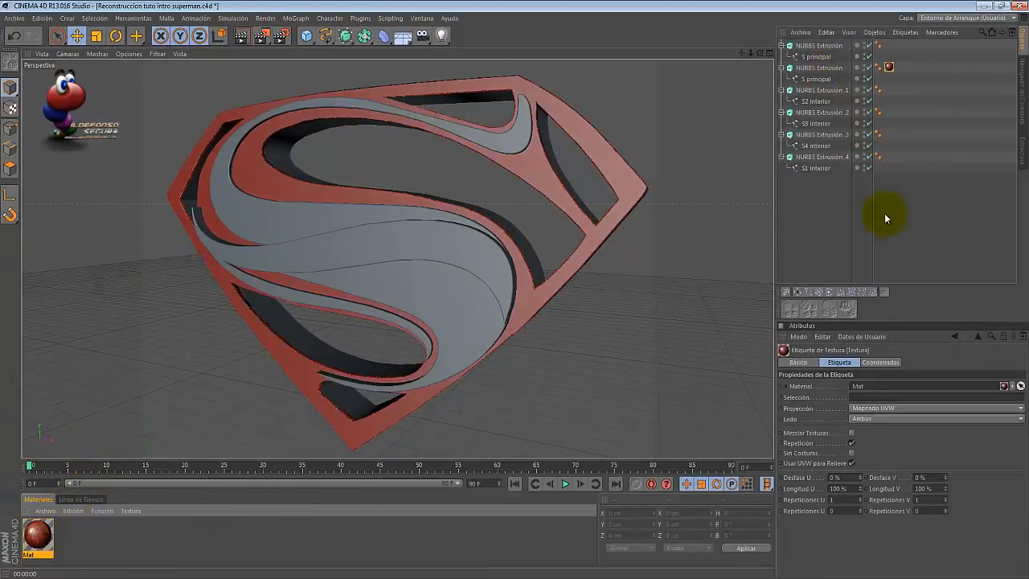
click(874, 410)
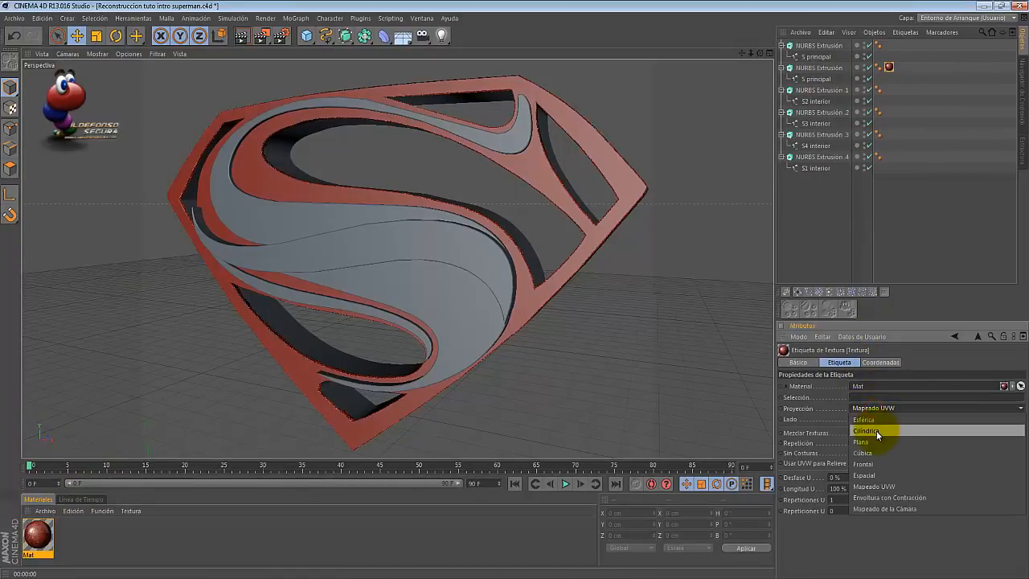
click(874, 448)
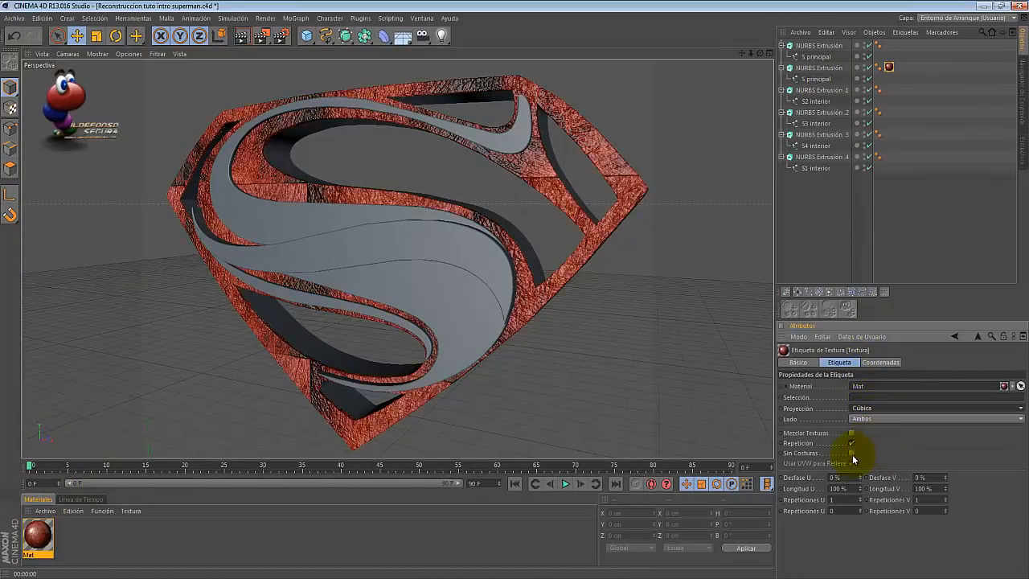
click(851, 453)
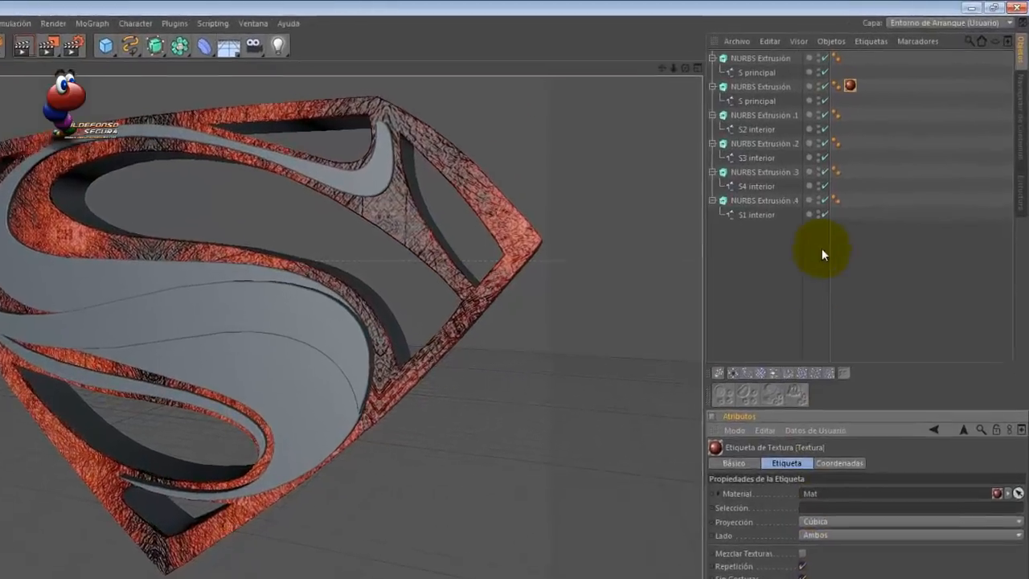
Copy the texture tag onto the four interior extrusions and set the U offset of the S4 interior copy to 50%.
ctrl+drag(850, 85, 849, 115)
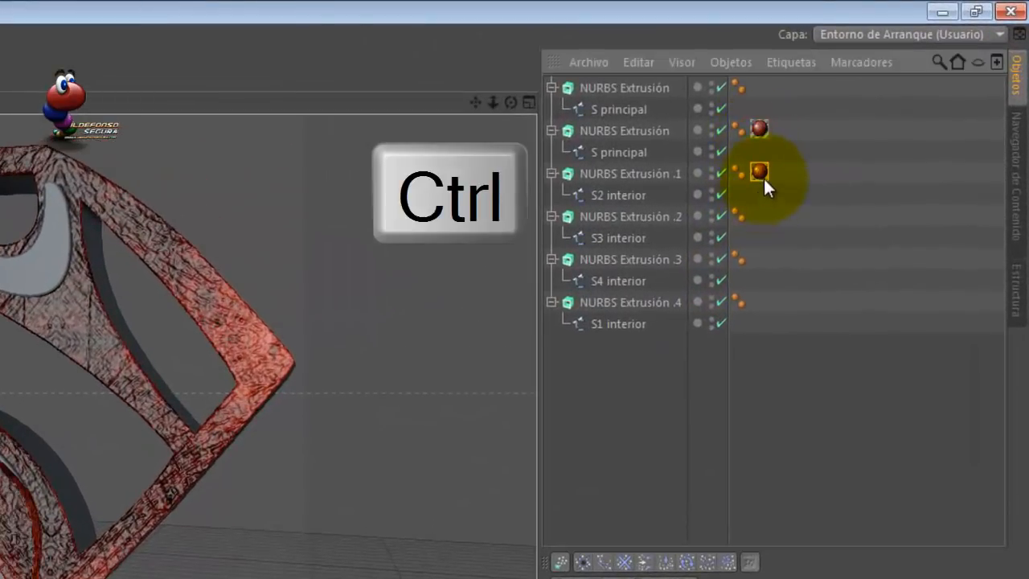
ctrl+drag(763, 176, 765, 303)
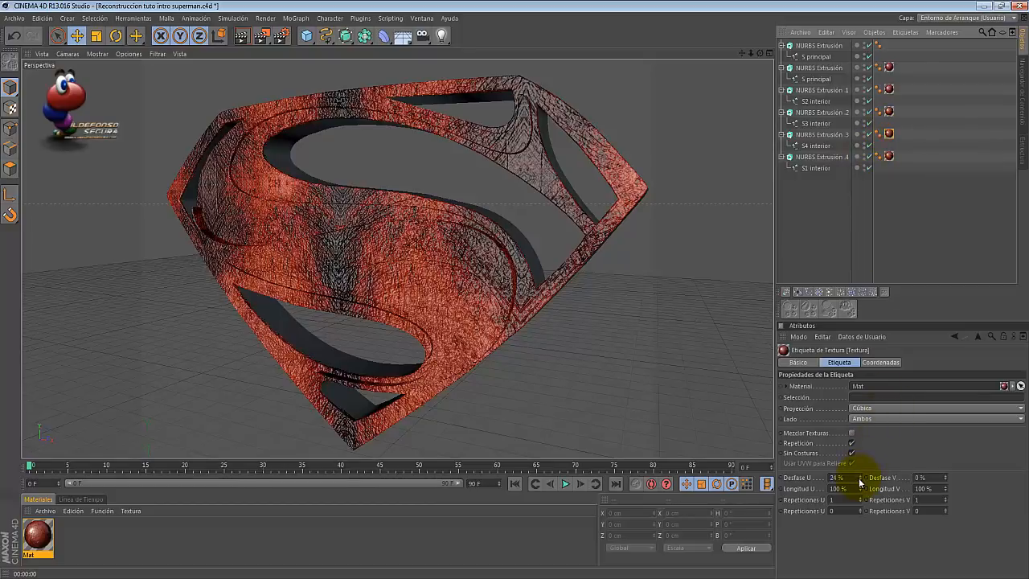
drag(859, 481, 859, 481)
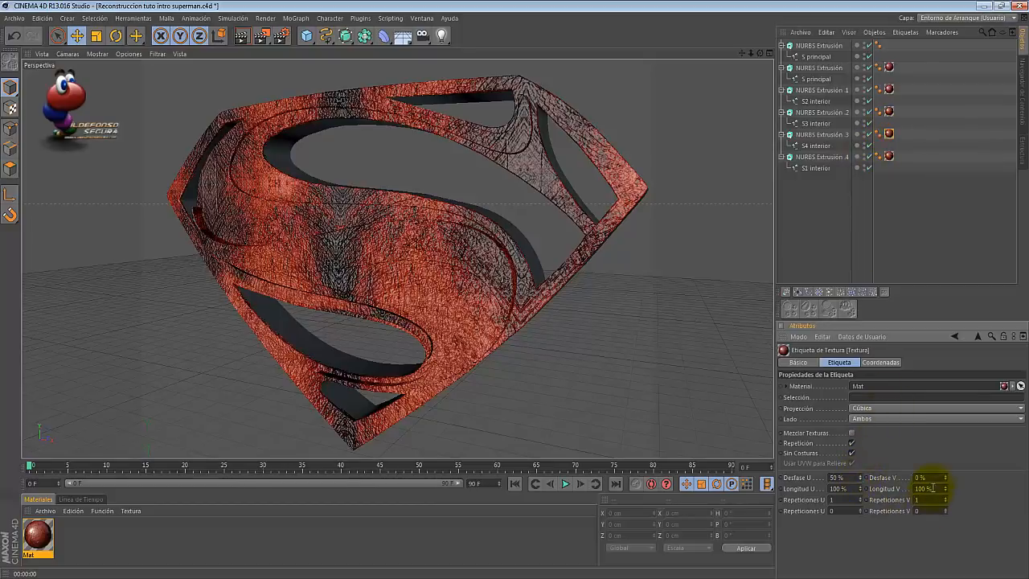
Set the S4 interior texture's V offset to 18% and the S2 interior texture's offsets to 70% U and 14% V.
drag(946, 479, 946, 479)
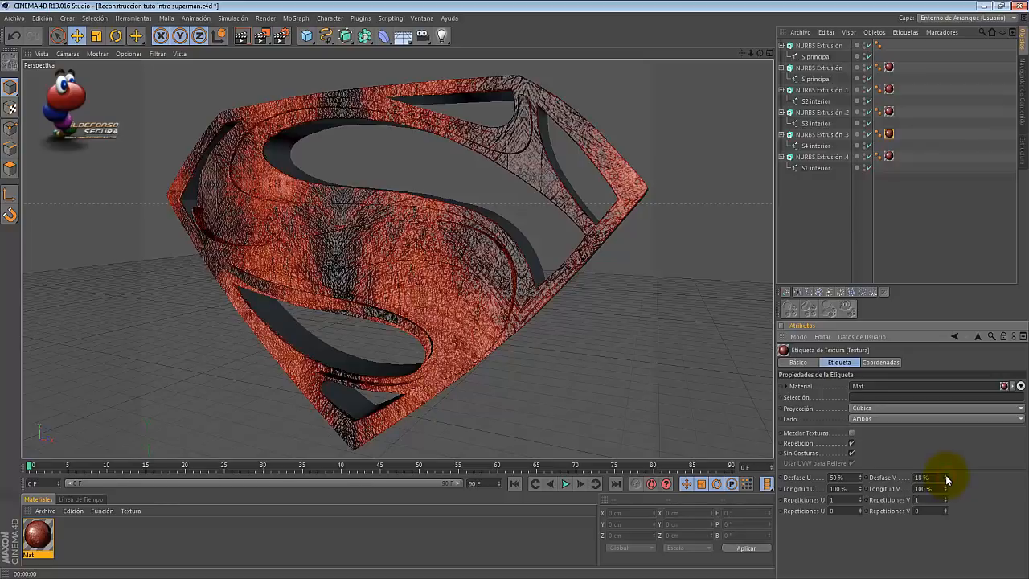
click(888, 90)
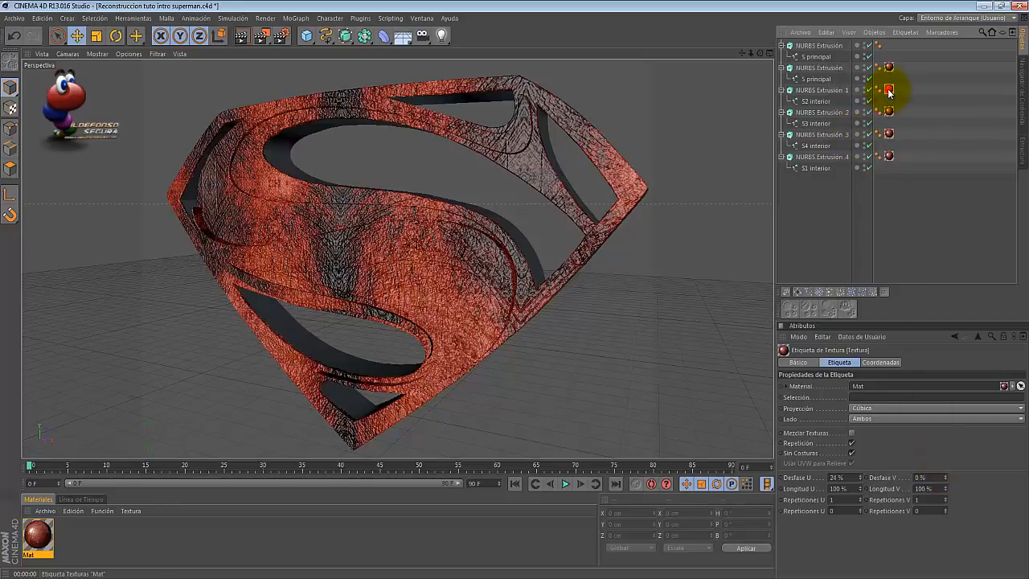
drag(862, 480, 859, 481)
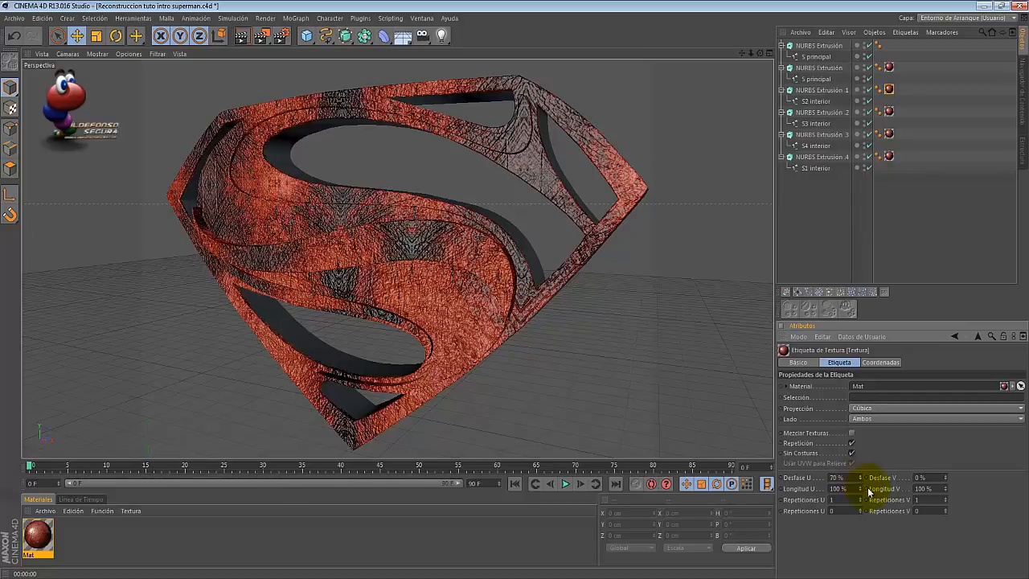
drag(945, 474, 945, 474)
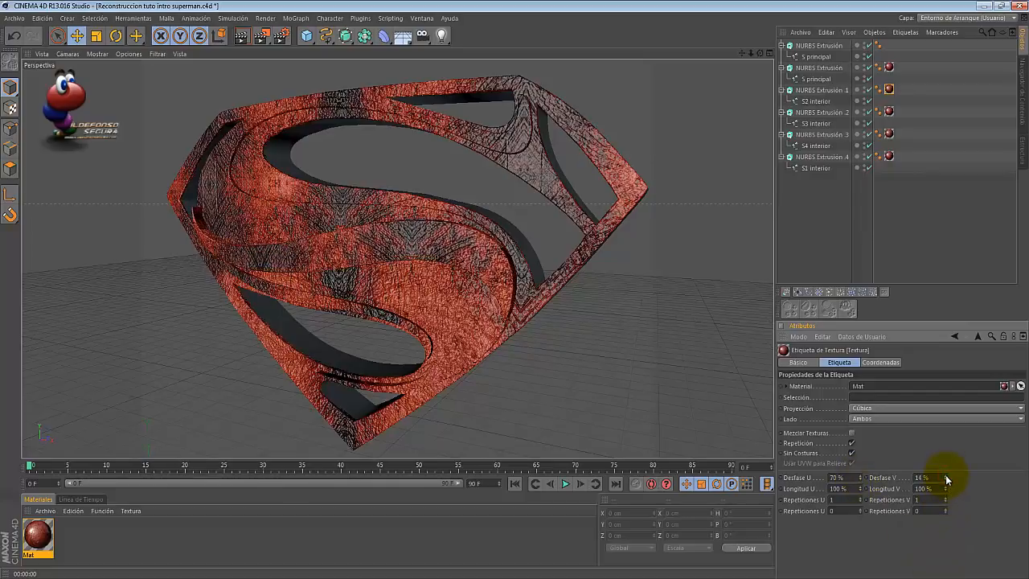
click(241, 35)
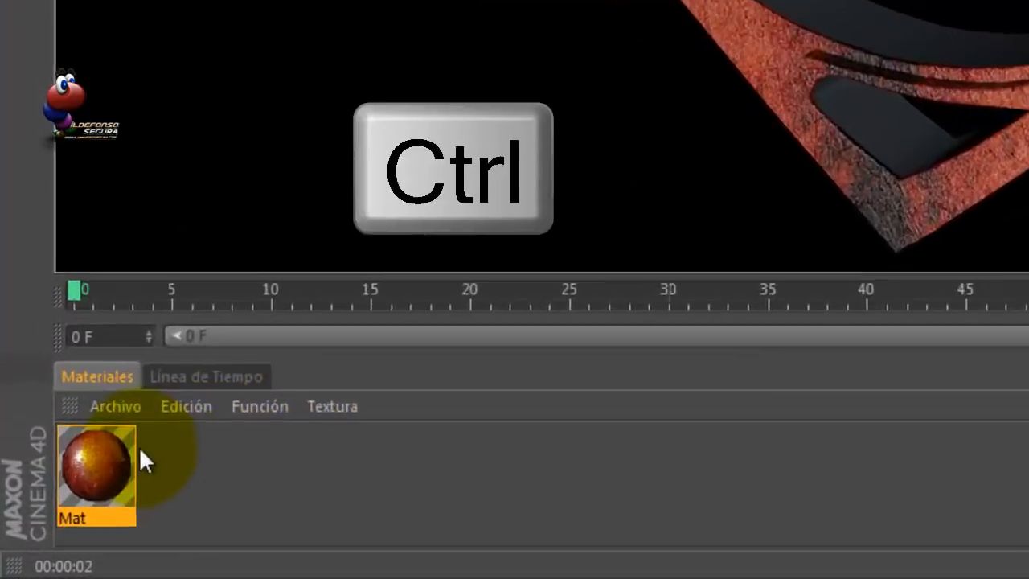
Duplicate the red material Mat and set the copy's colour to R 239, G 215, B 150.
ctrl+drag(45, 533, 76, 531)
mouse_move(238, 428)
ctrl+mouse_down()
mouse_move(150, 436)
mouse_move(230, 475)
mouse_move(225, 418)
ctrl+mouse_up()
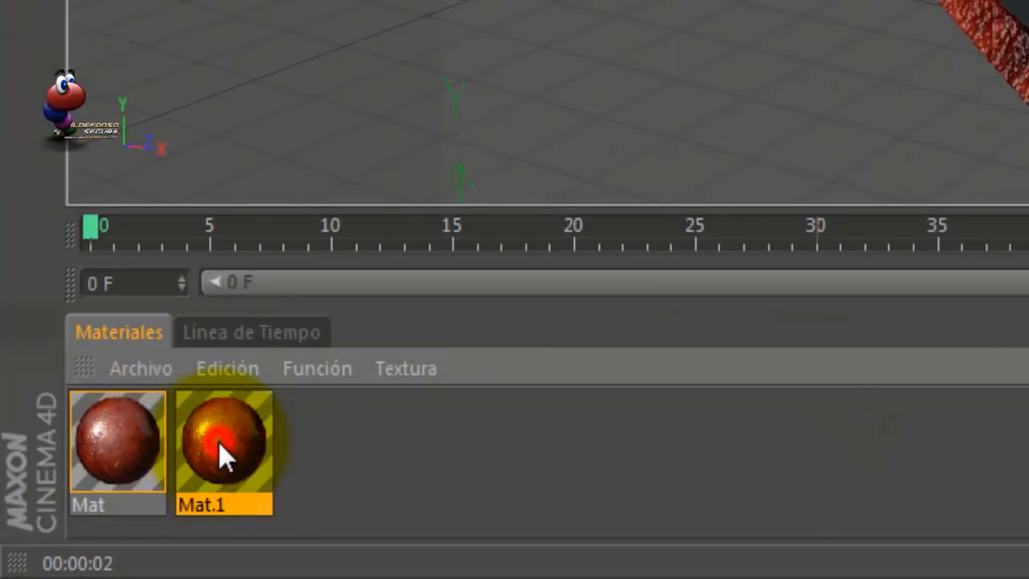
double_click(218, 442)
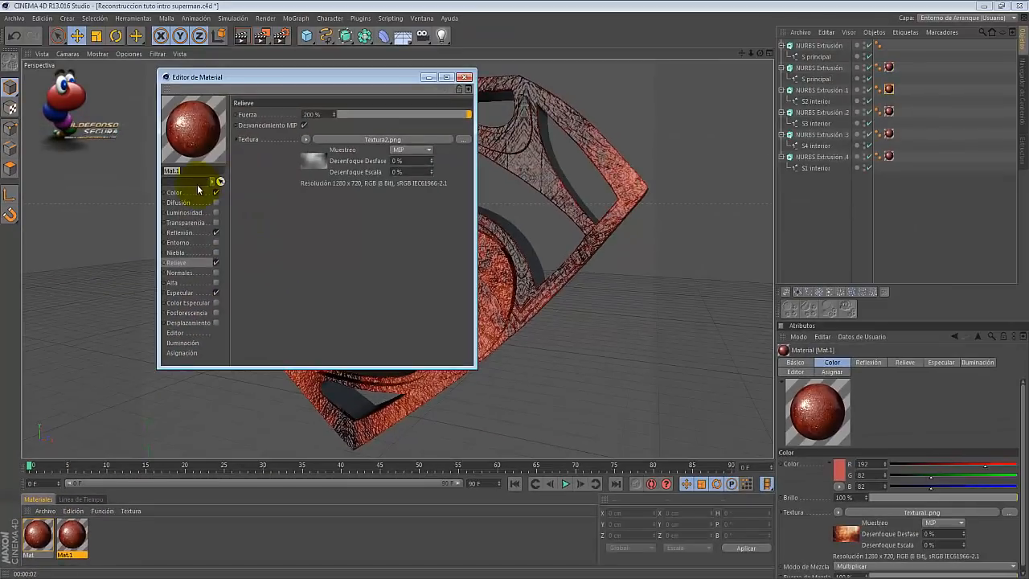
click(198, 138)
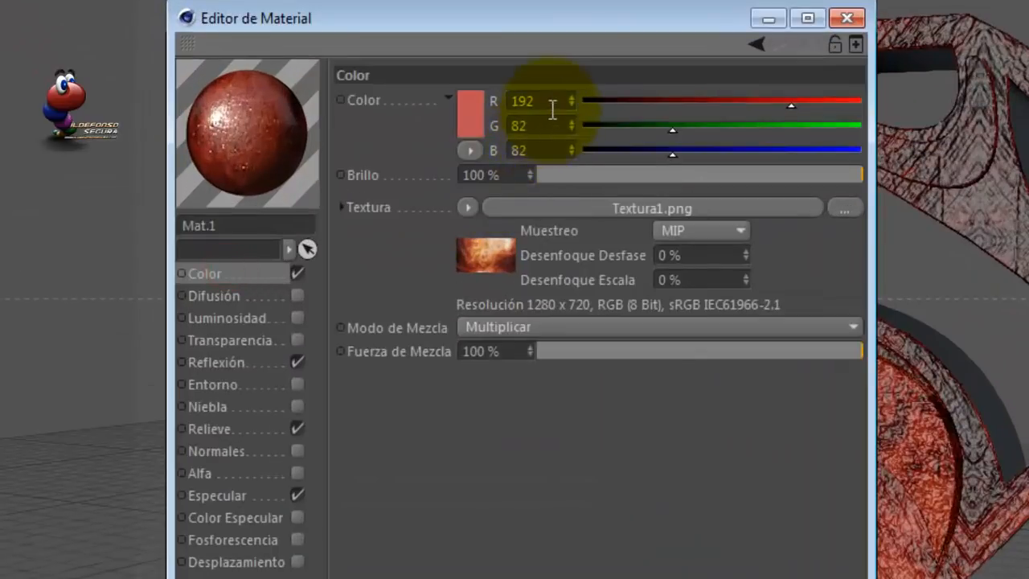
click(550, 102)
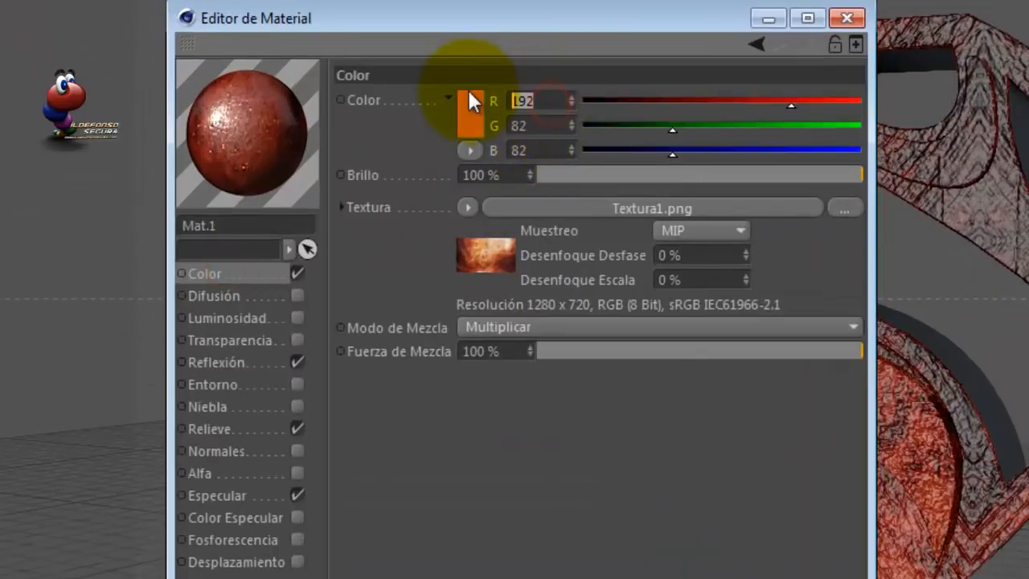
text(239)
key(Tab)
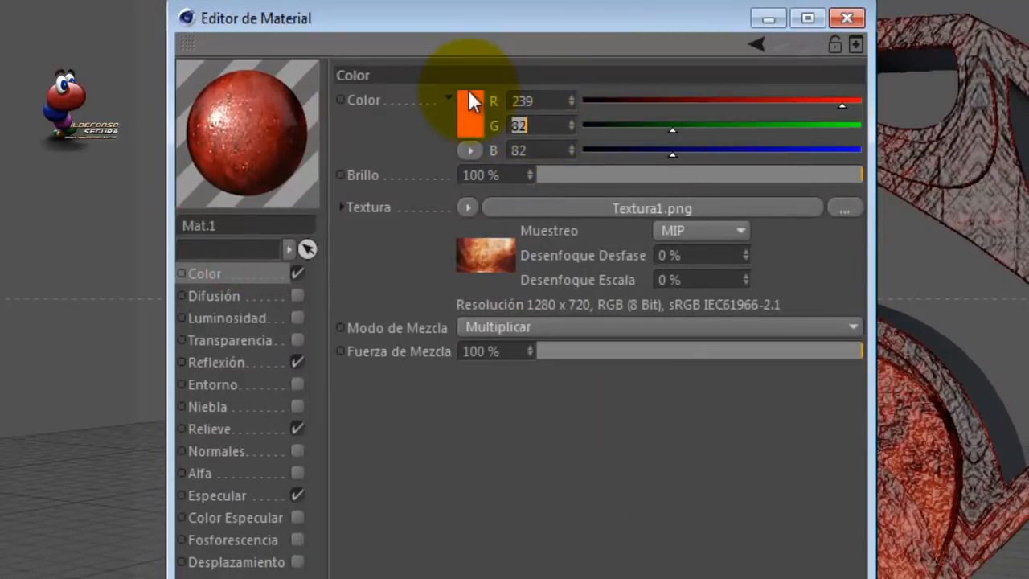
text(215)
key(Tab)
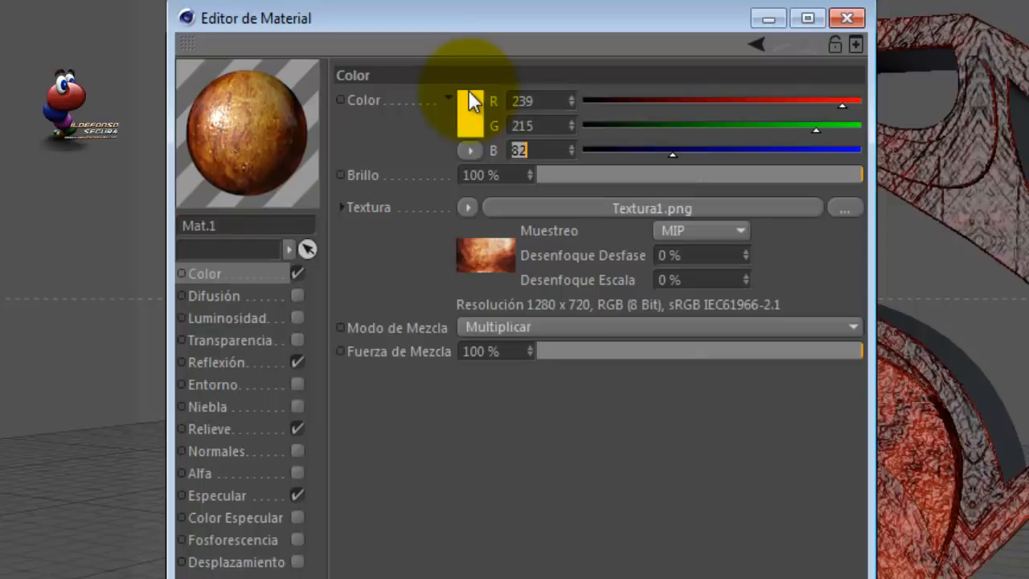
text(150)
key(Return)
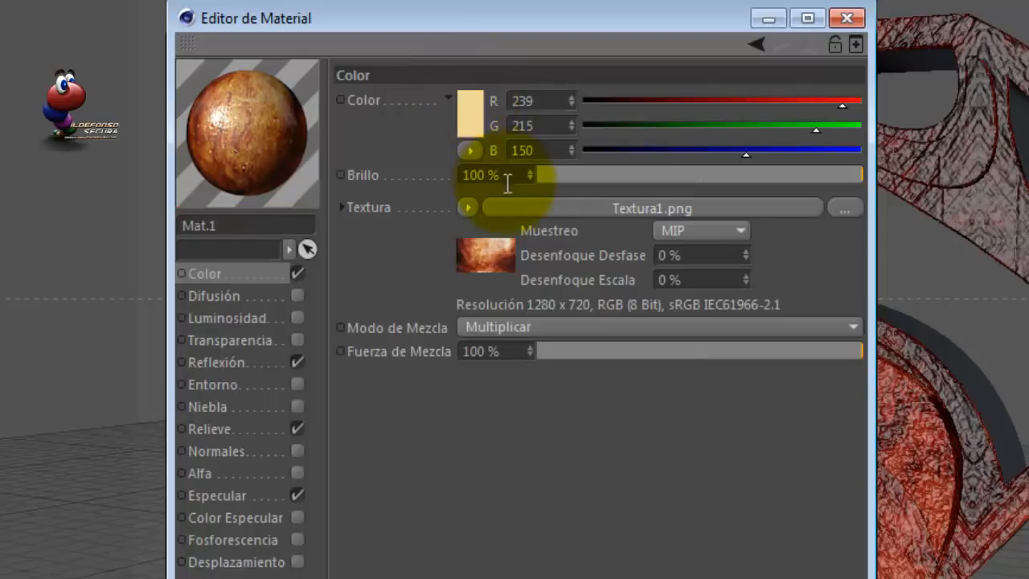
Lower the Reflexión brightness of Mat.1 to 15%.
click(239, 362)
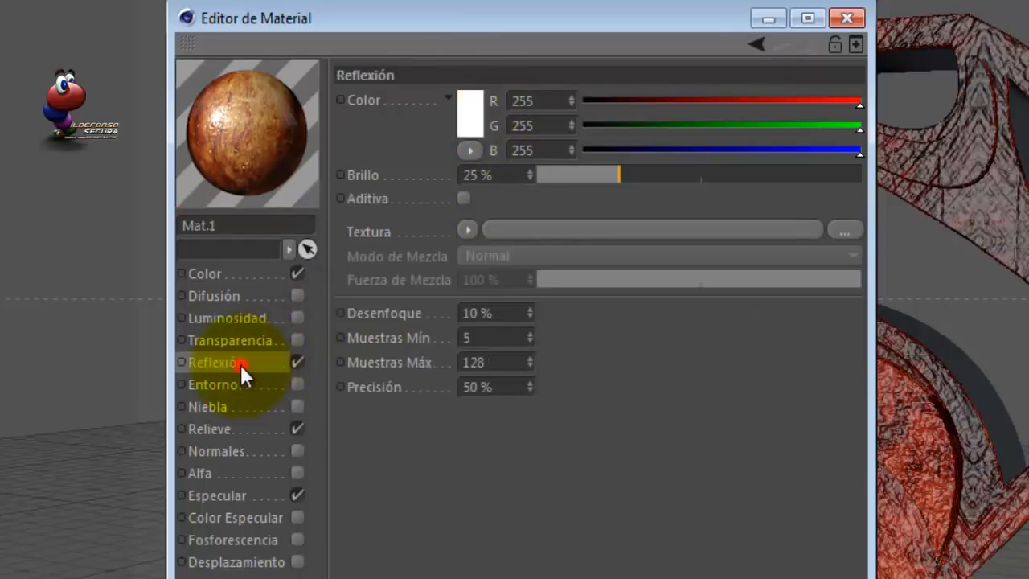
drag(504, 174, 454, 167)
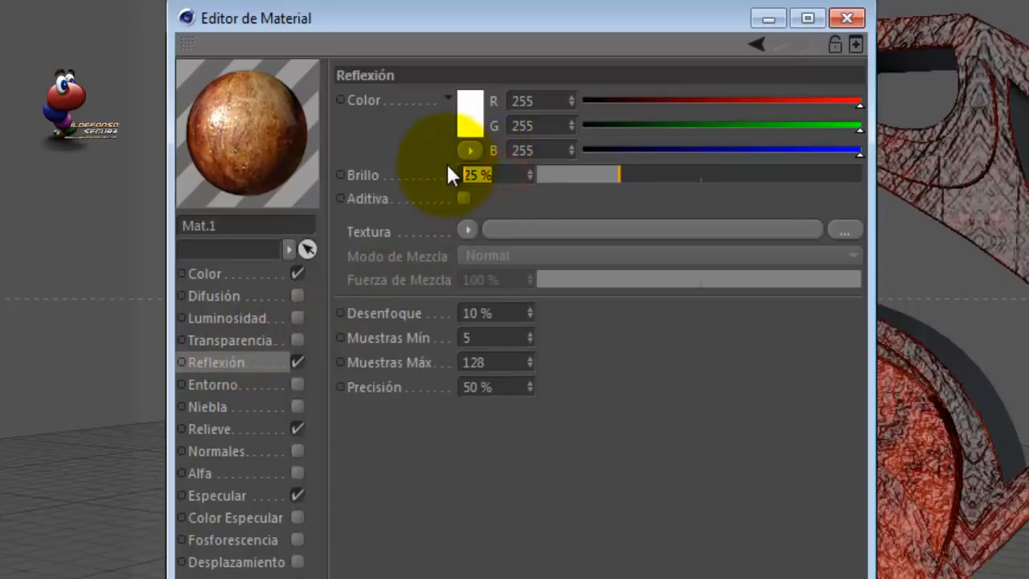
text(15)
key(Return)
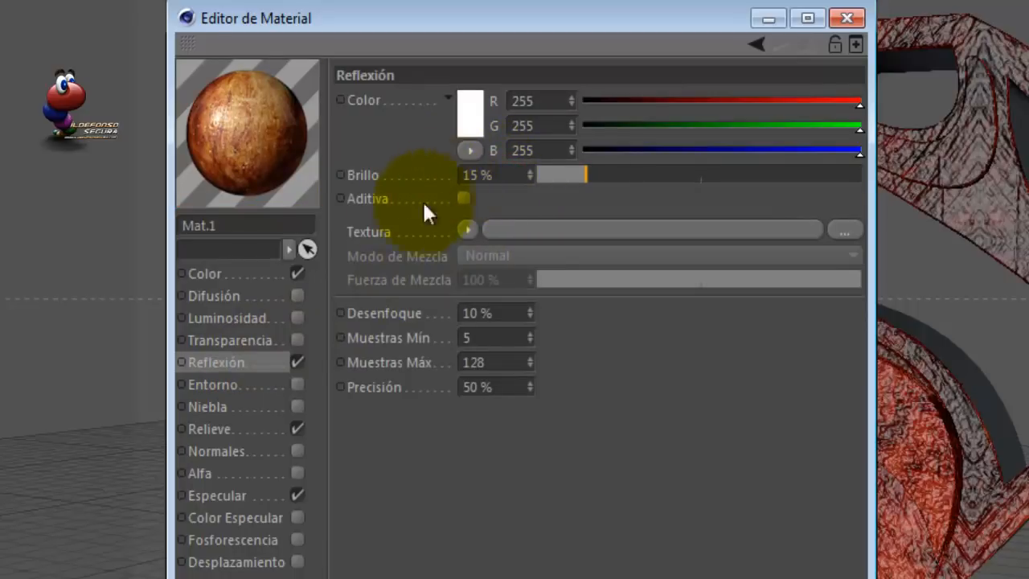
Raise the Relieve strength of Mat.1 to 300% and close the material editor.
click(243, 427)
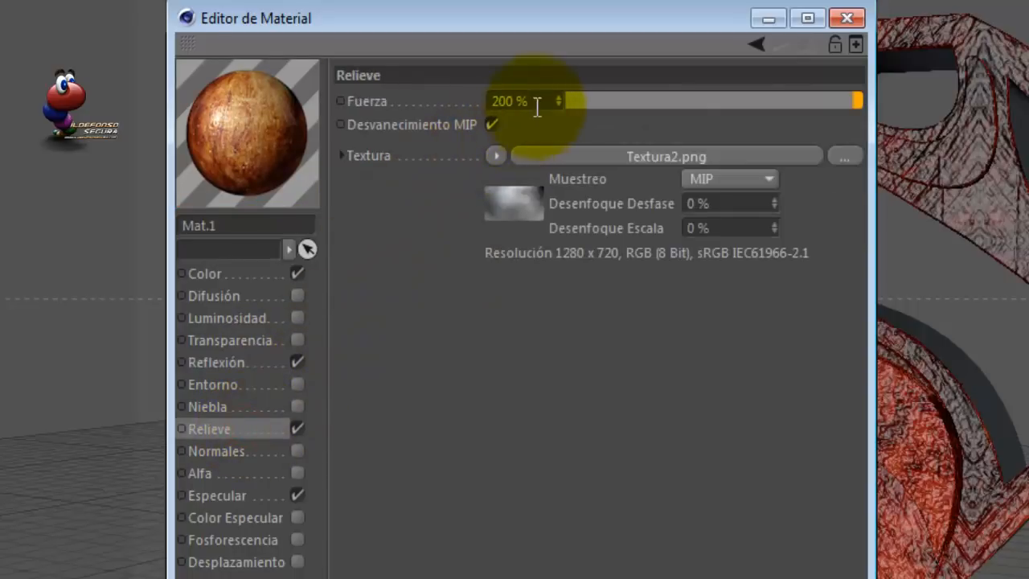
drag(537, 102, 459, 99)
text(300)
key(Return)
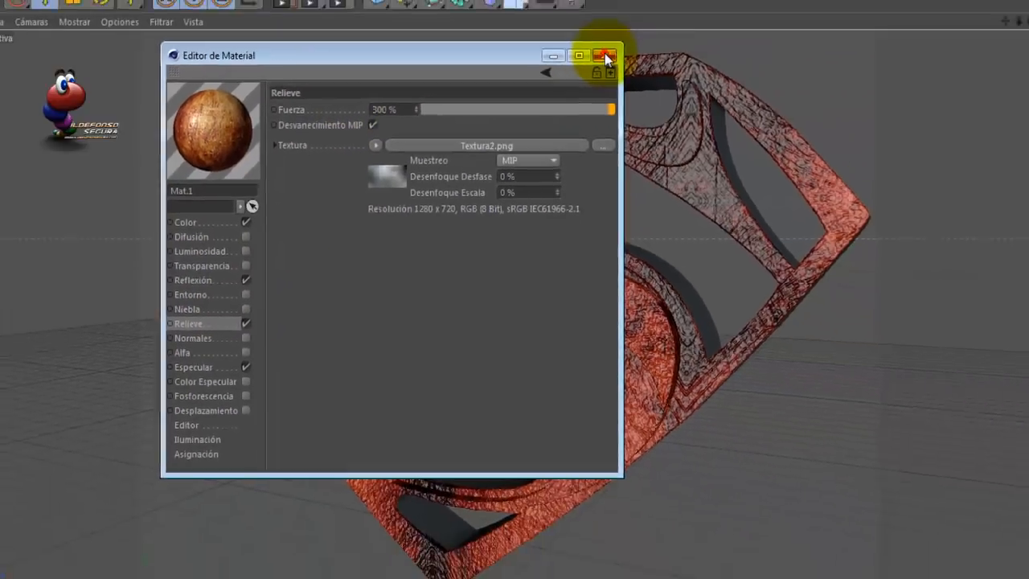
click(846, 18)
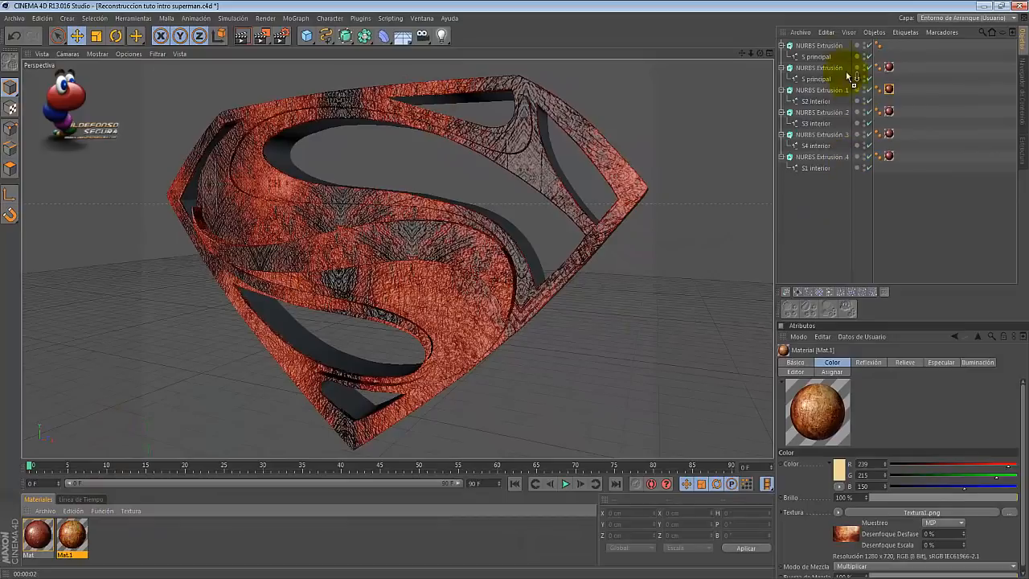
Apply Mat.1 to the deep rear S principal extrusion with seamless Cúbica projection and render a preview of the view.
drag(828, 44, 828, 45)
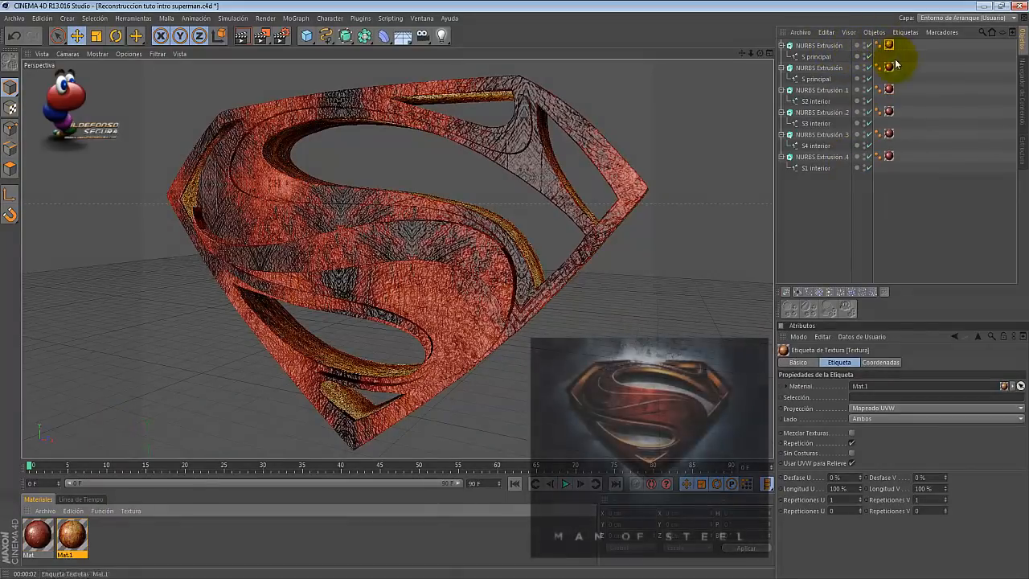
click(885, 414)
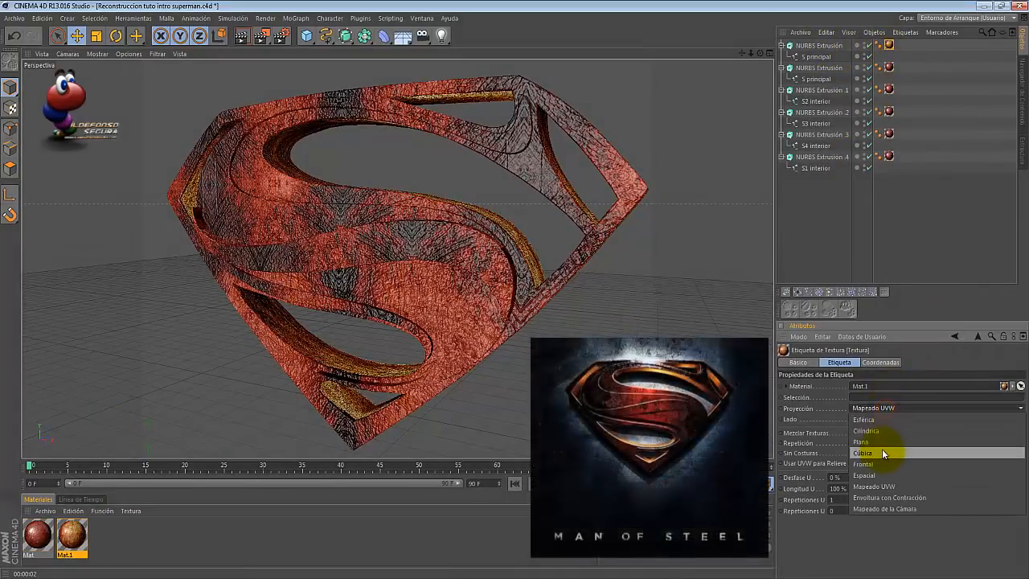
click(880, 452)
click(851, 453)
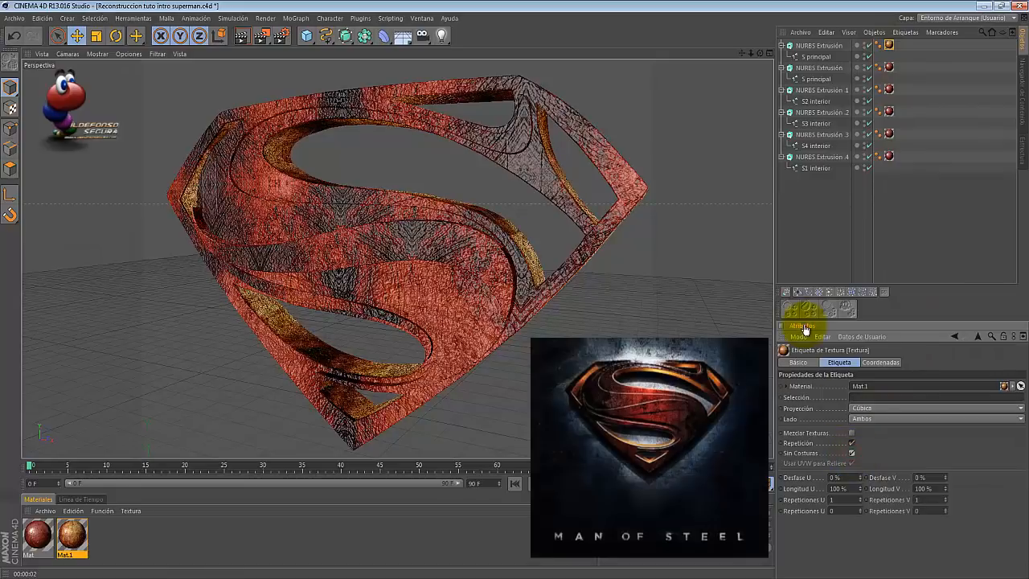
click(246, 37)
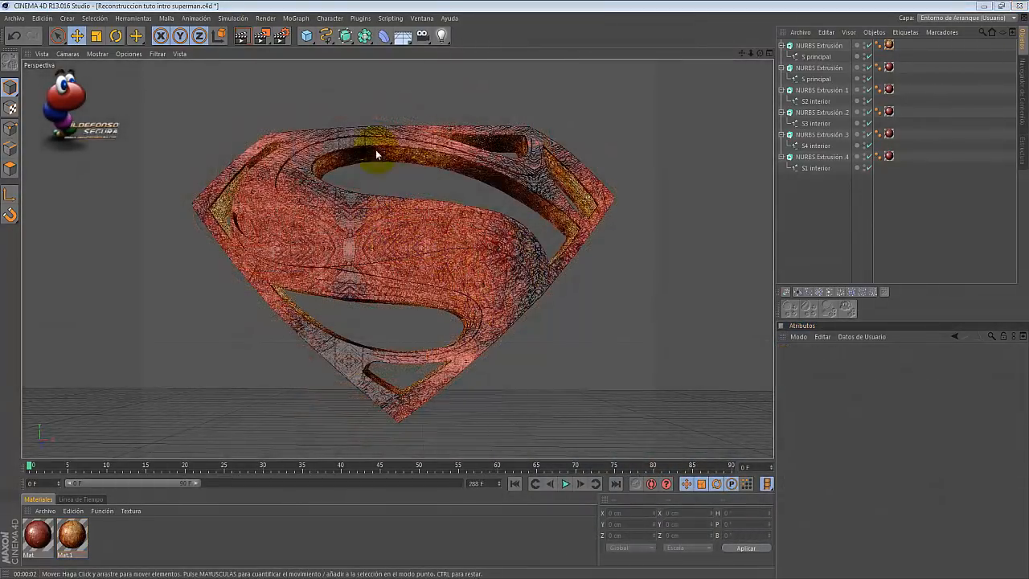
click(889, 68)
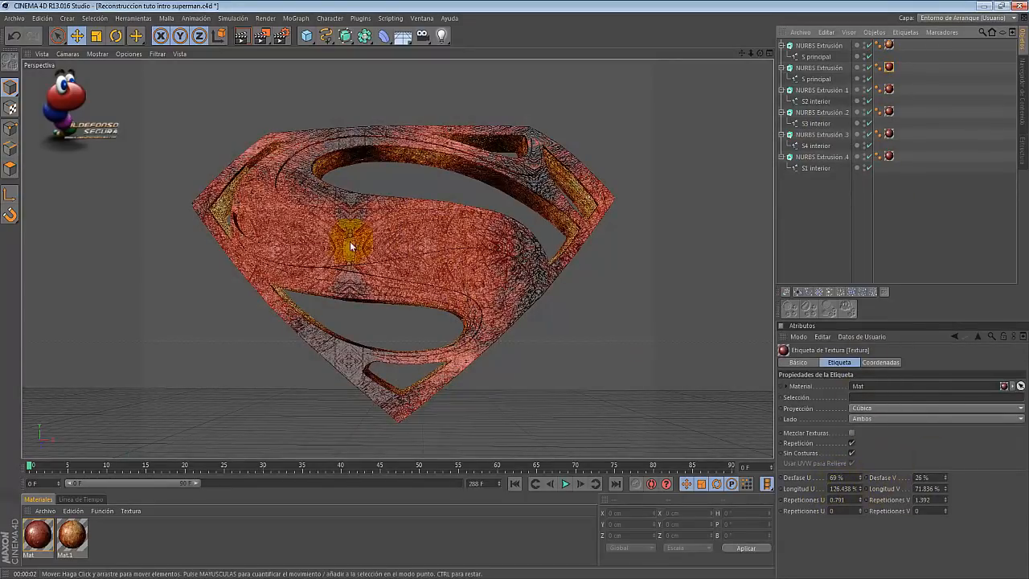
Set the render output to the HDV/HDTV 720 25 film/video preset.
click(278, 36)
click(313, 83)
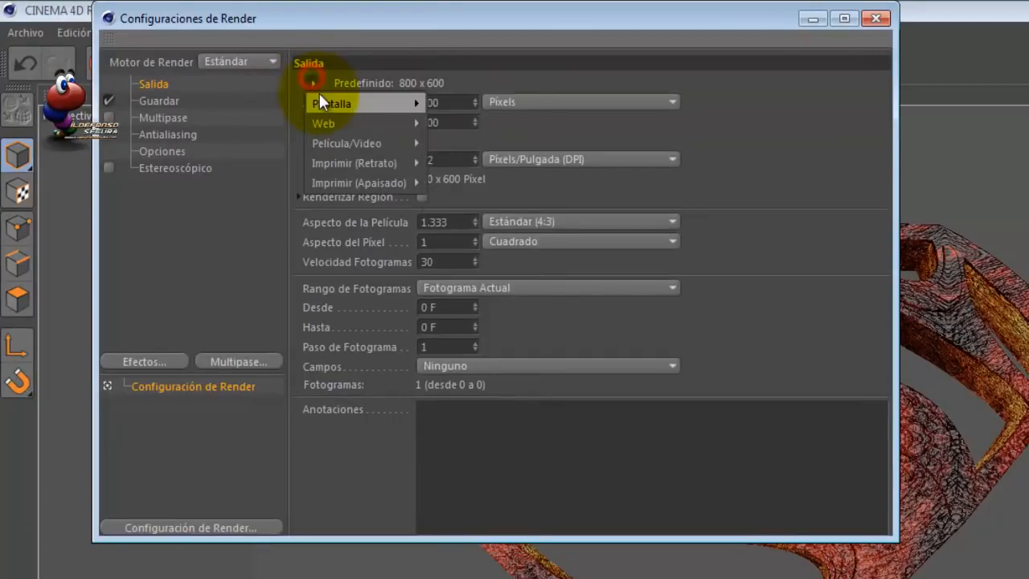
mouse_move(359, 96)
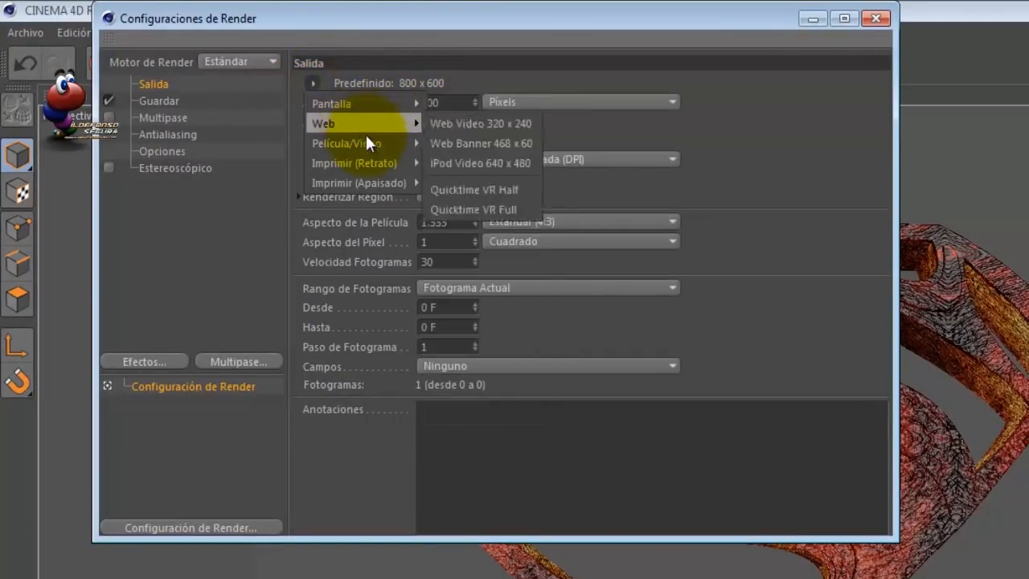
mouse_move(410, 143)
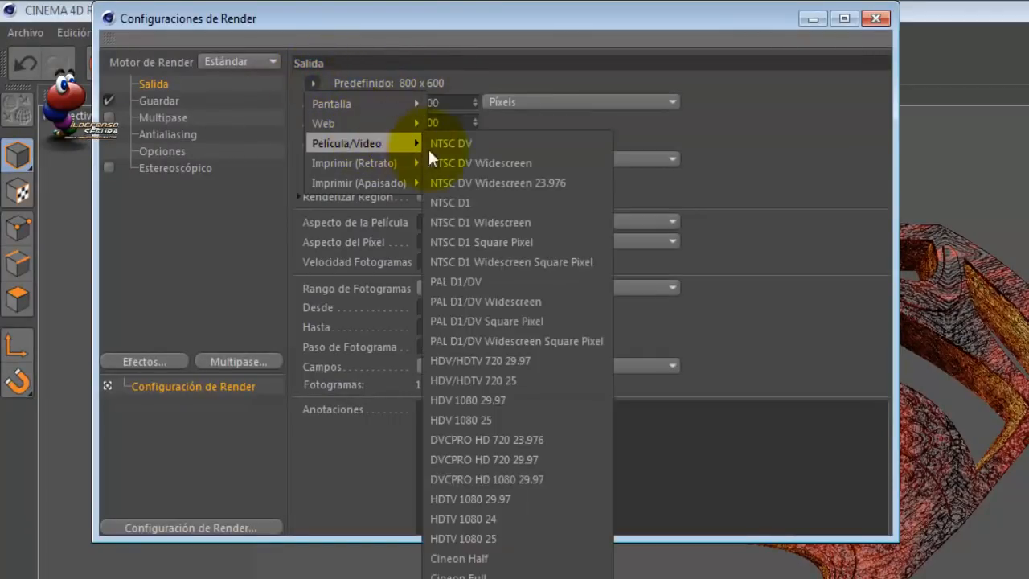
click(539, 381)
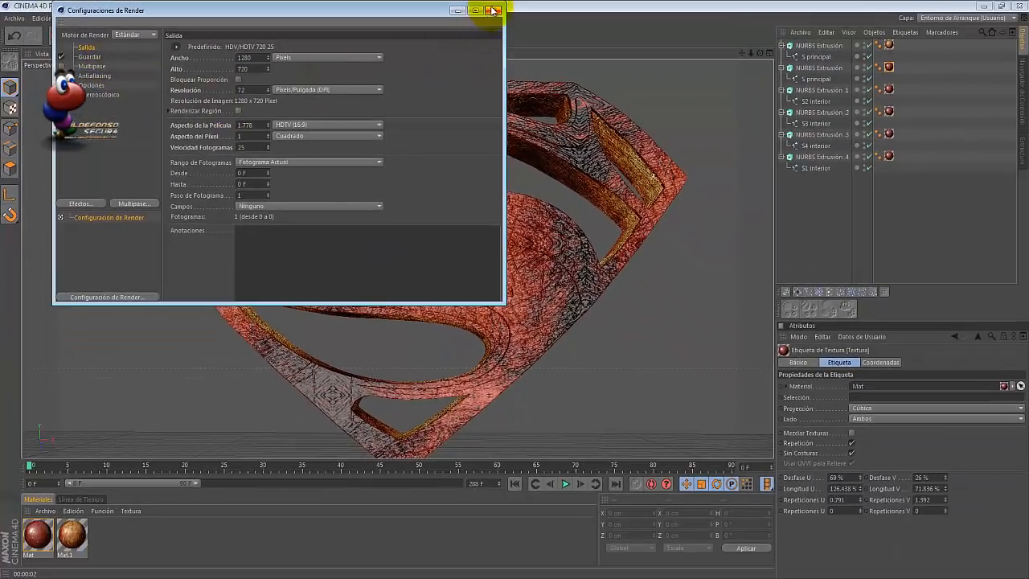
click(493, 10)
Set the project frame rate to 25 FPS in the project settings.
scroll(455, 120, down, 3)
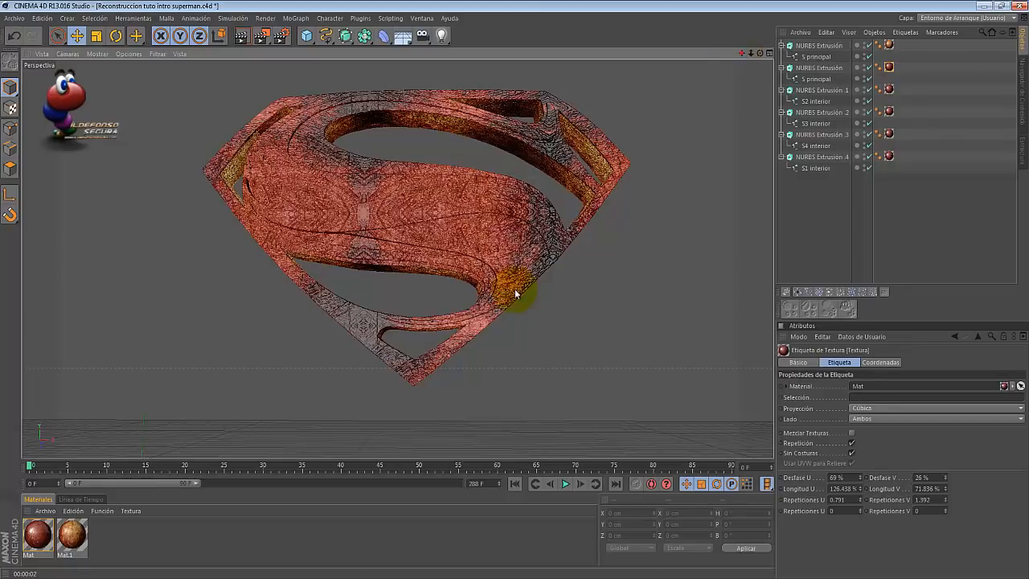
drag(516, 294, 498, 320)
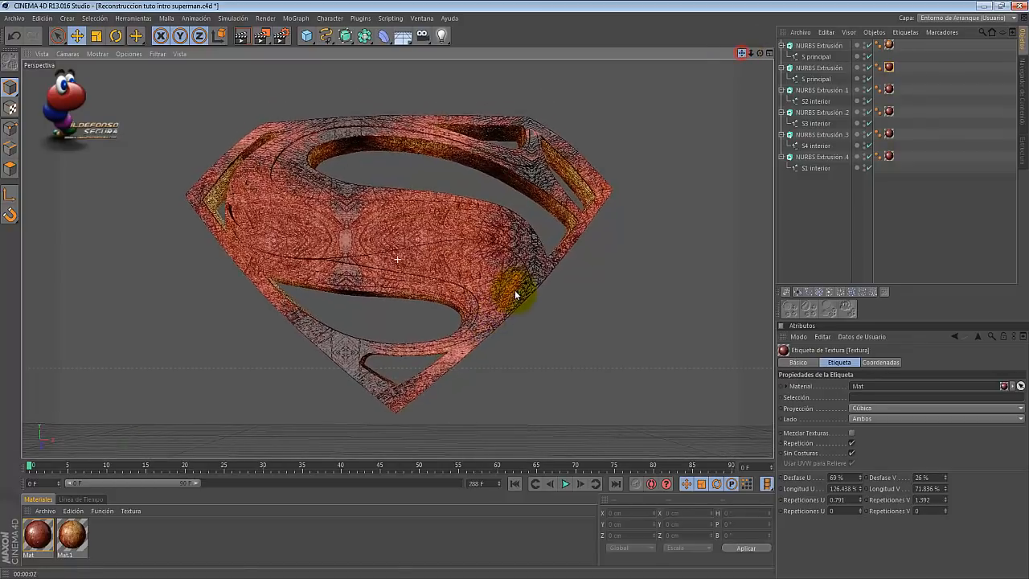
click(43, 19)
click(80, 161)
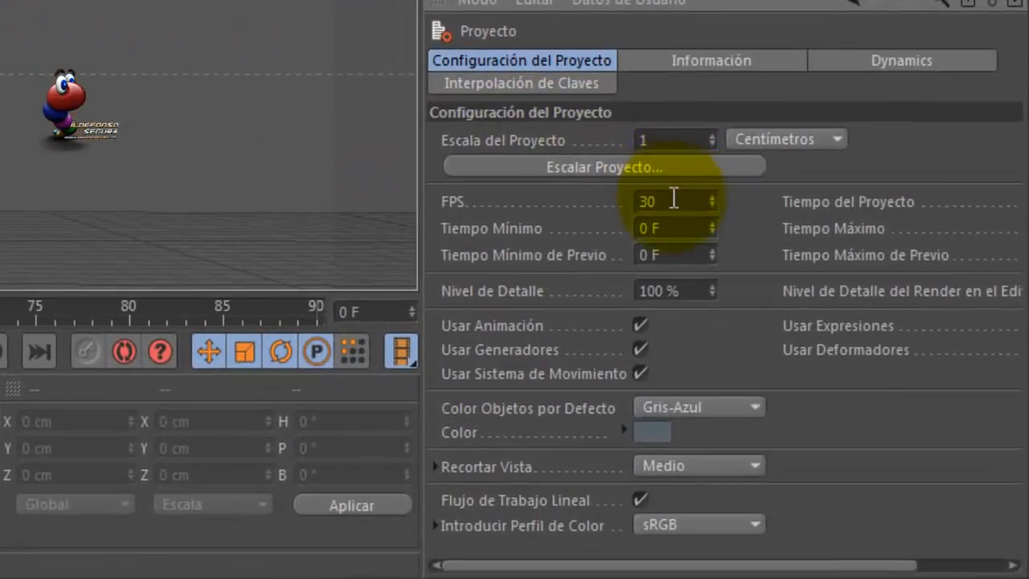
double_click(748, 281)
text(25)
key(Return)
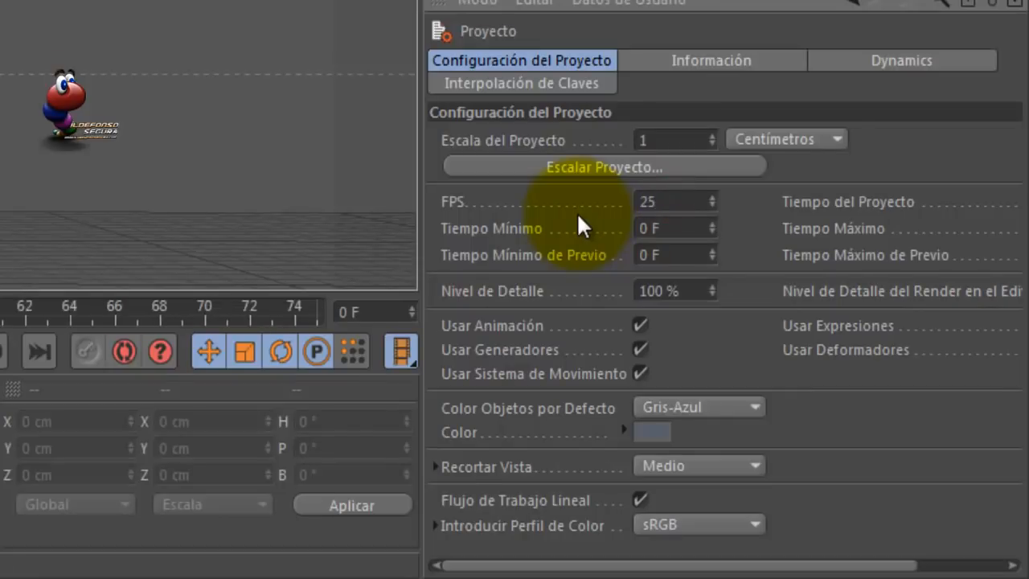
Extend the project's maximum time and maximum preview time to 300 frames each.
drag(416, 137, 248, 137)
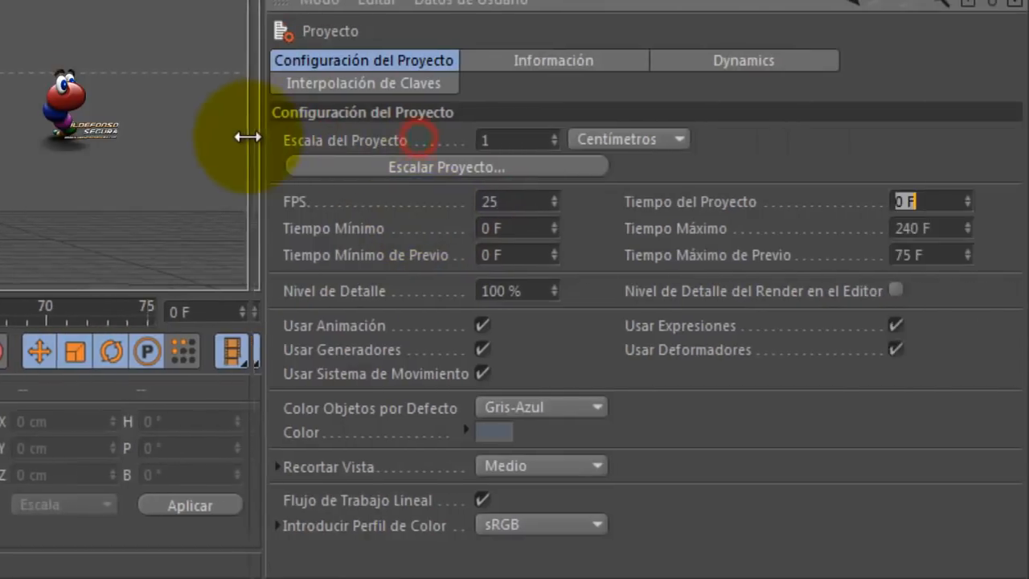
double_click(939, 204)
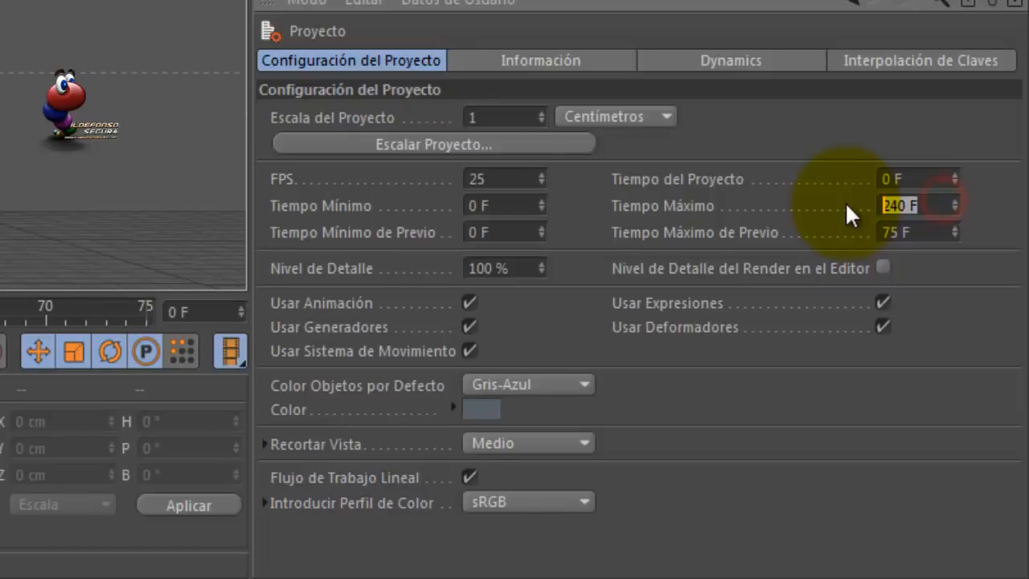
text(300)
key(Tab)
text(00)
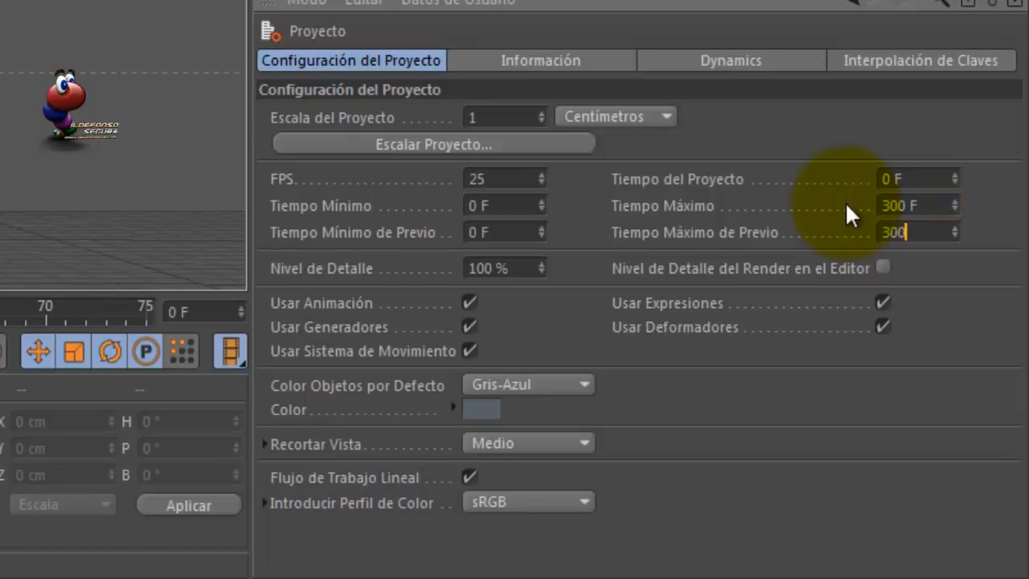
key(Tab)
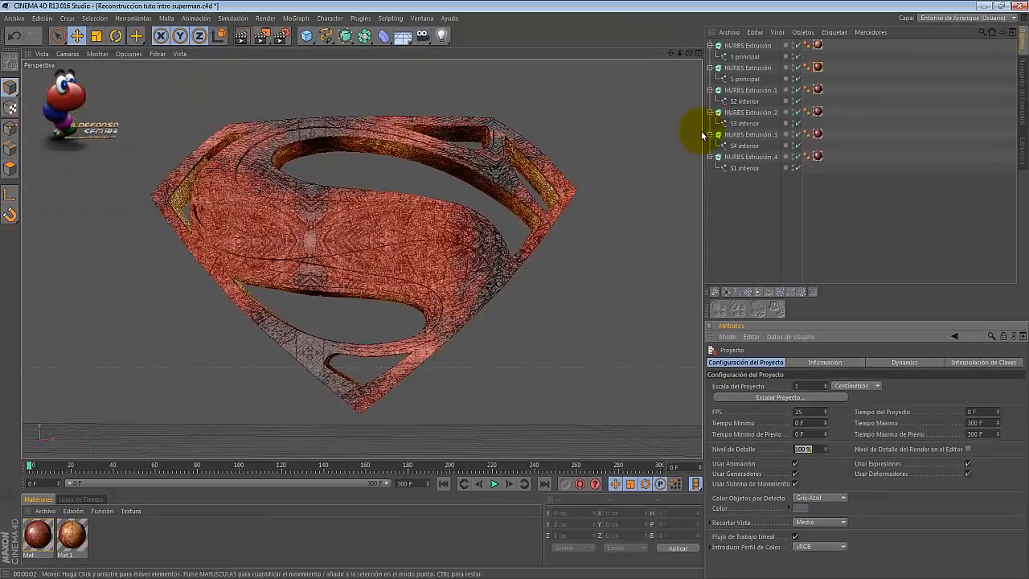
Add a camera framing the whole logo and give it a Protección tag locking its position, scale and rotation.
drag(702, 136, 703, 135)
drag(769, 54, 513, 288)
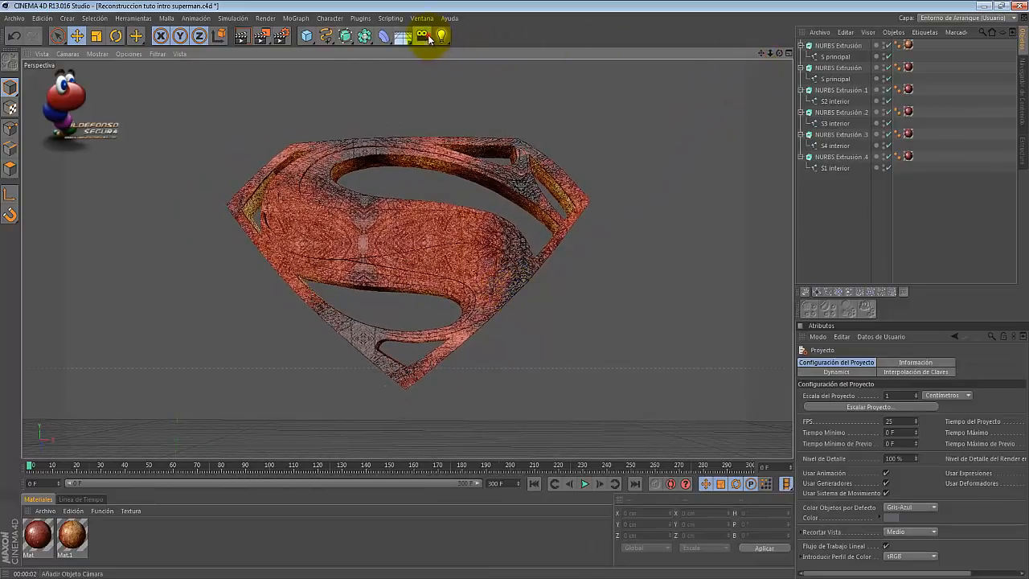
drag(429, 38, 455, 49)
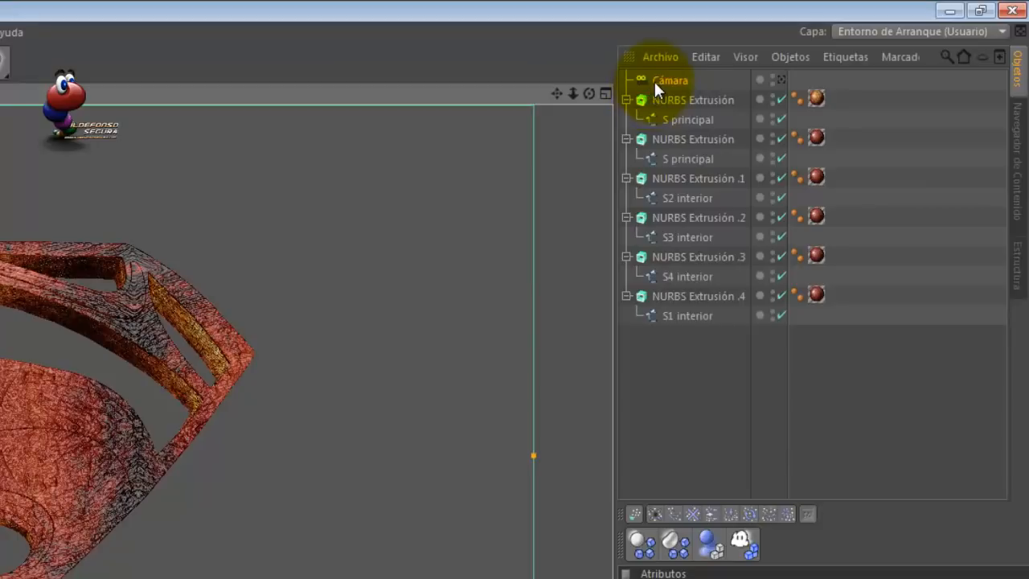
right_click(656, 78)
mouse_move(688, 91)
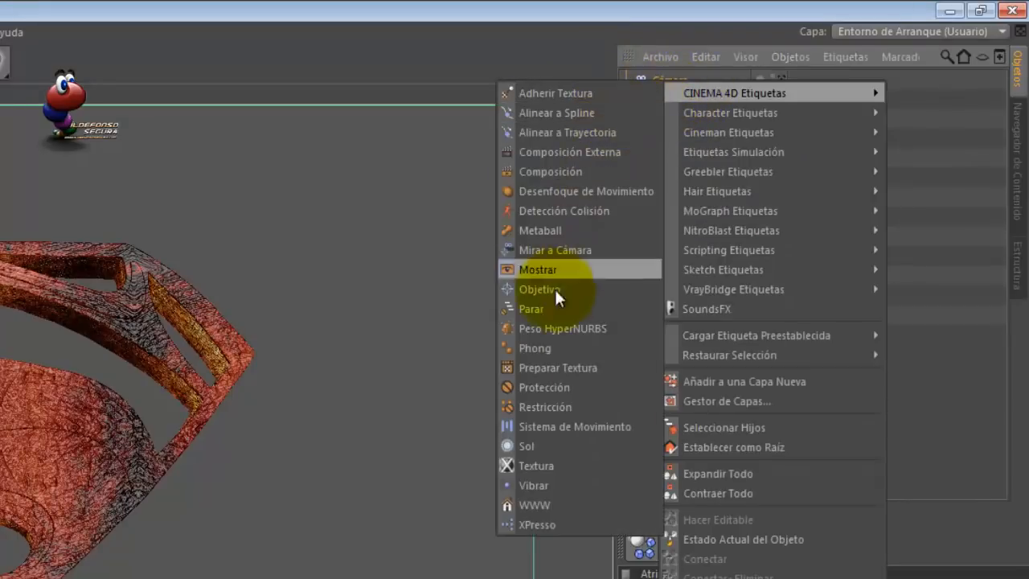
click(550, 387)
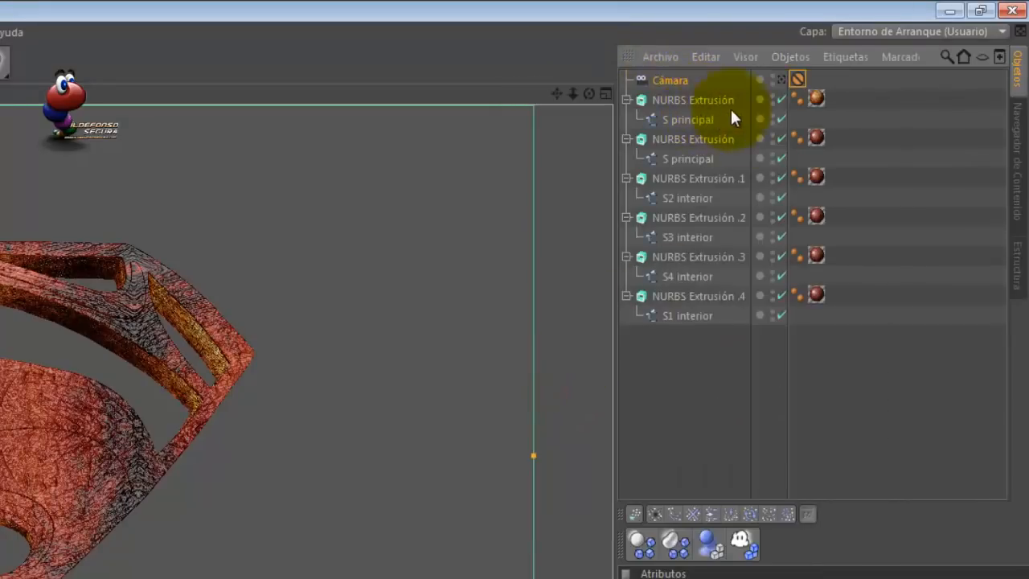
click(797, 79)
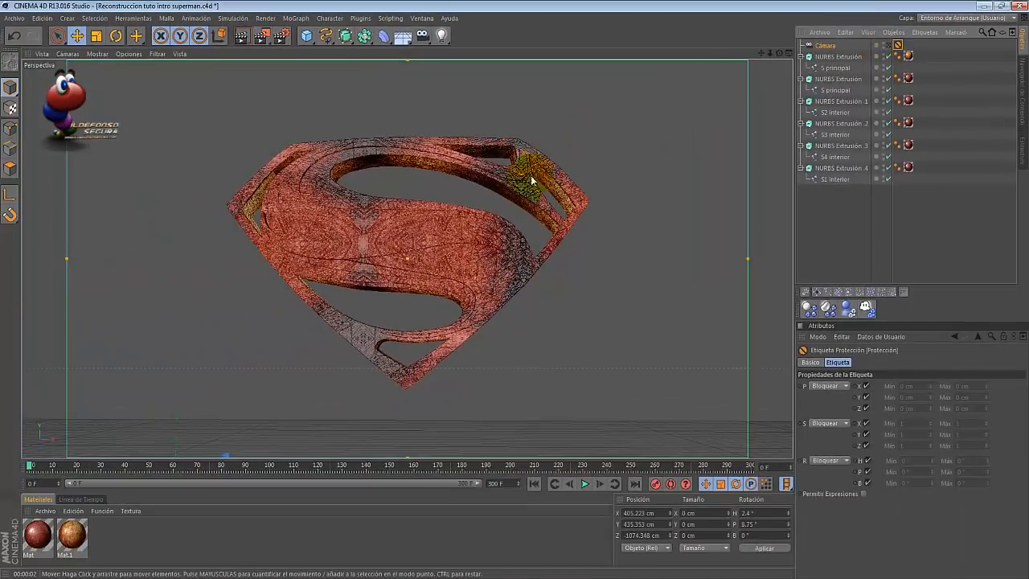
Paste the LUCES light group into the scene and choose Mapa de Sombras (Suave) shadows for all its lights.
click(844, 33)
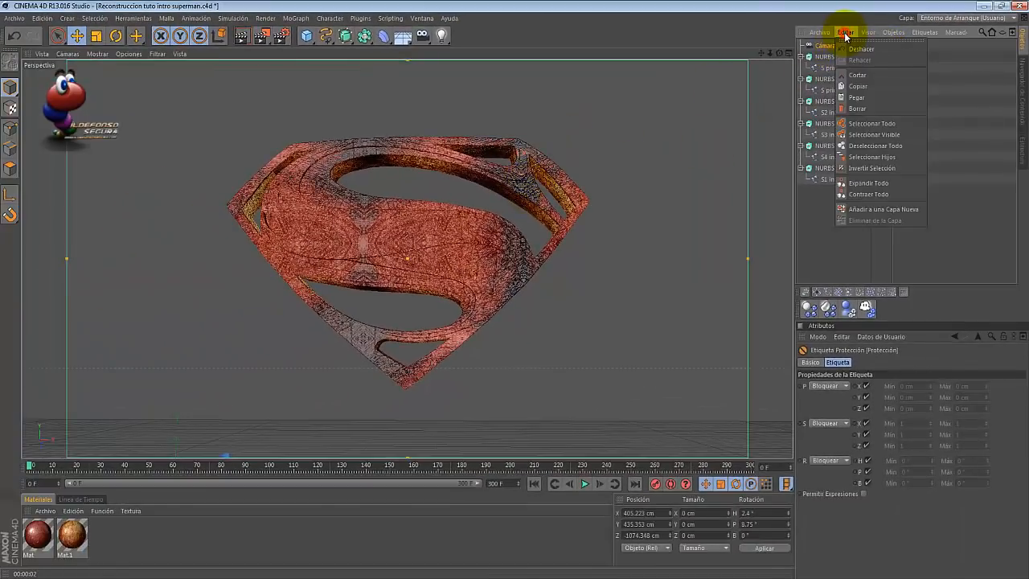
click(857, 98)
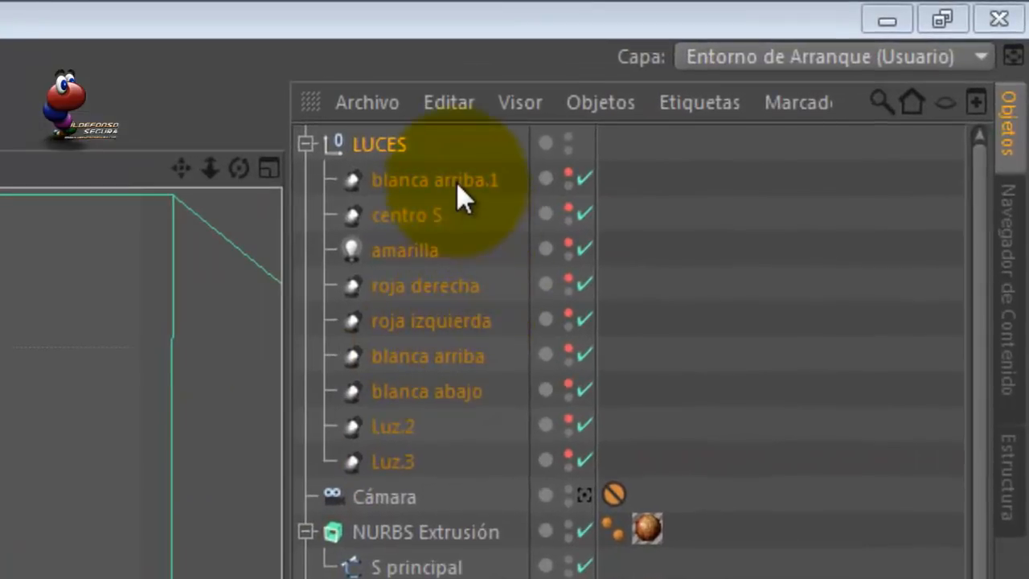
click(848, 56)
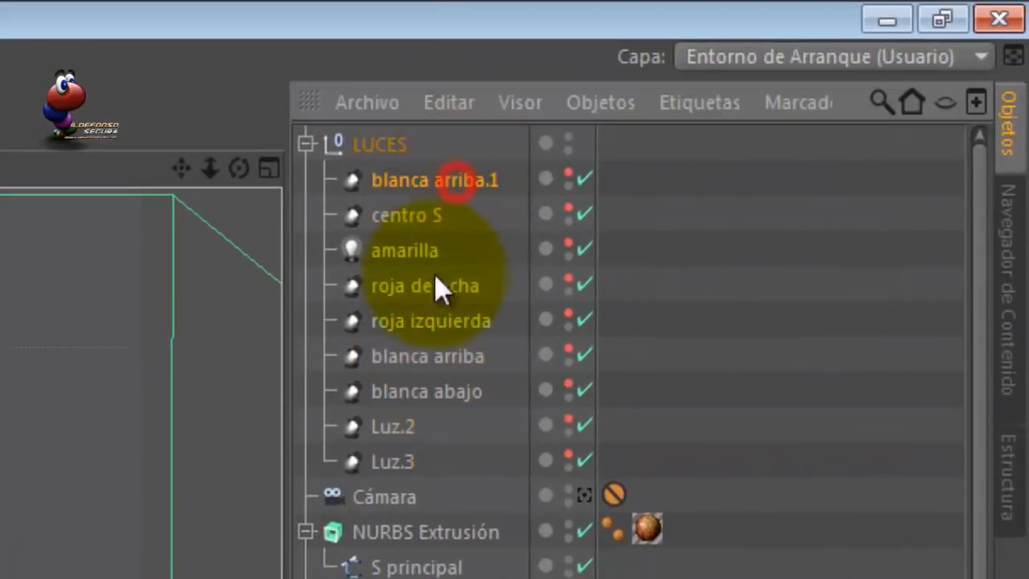
shift+click(386, 469)
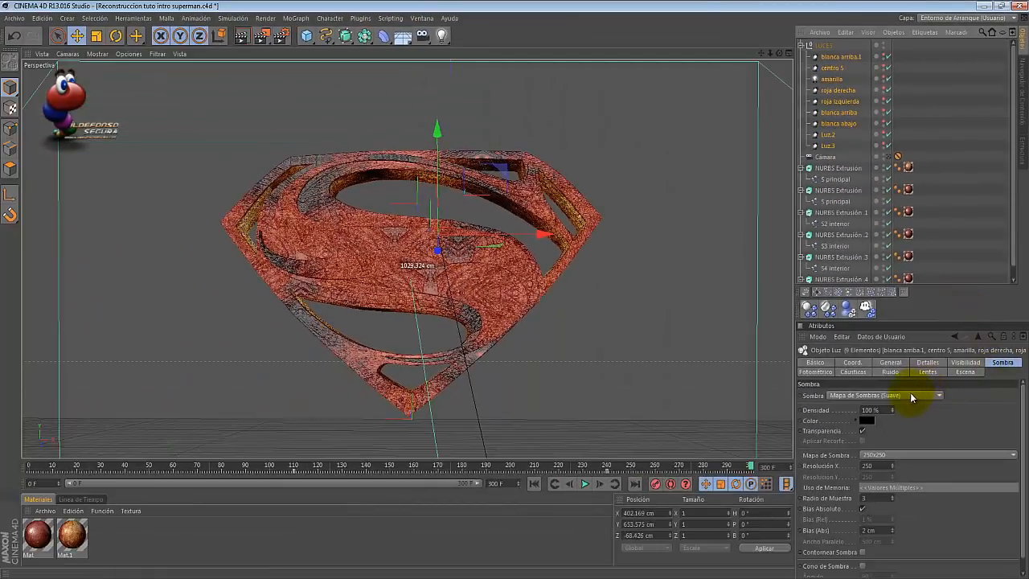
click(911, 396)
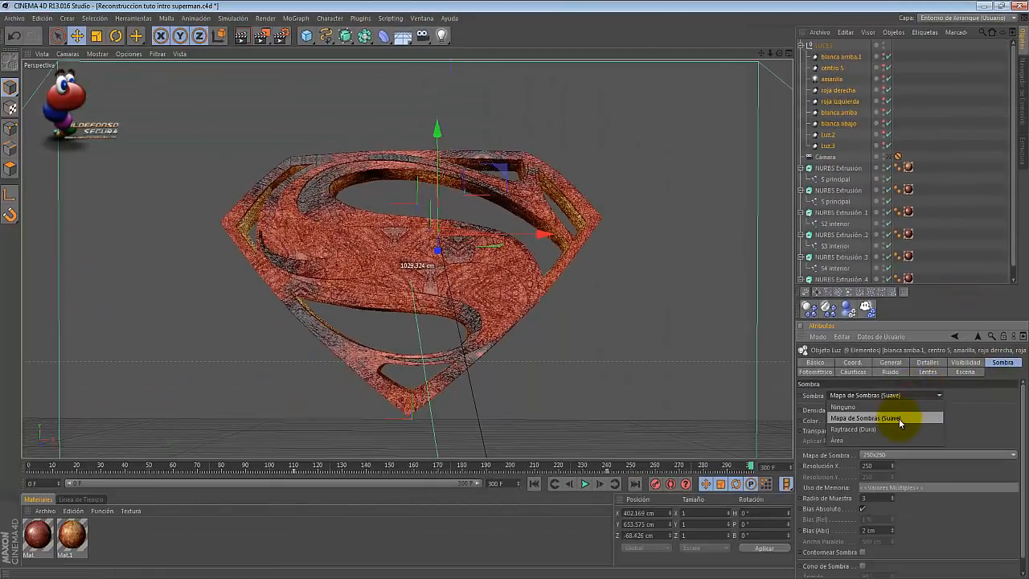
click(896, 421)
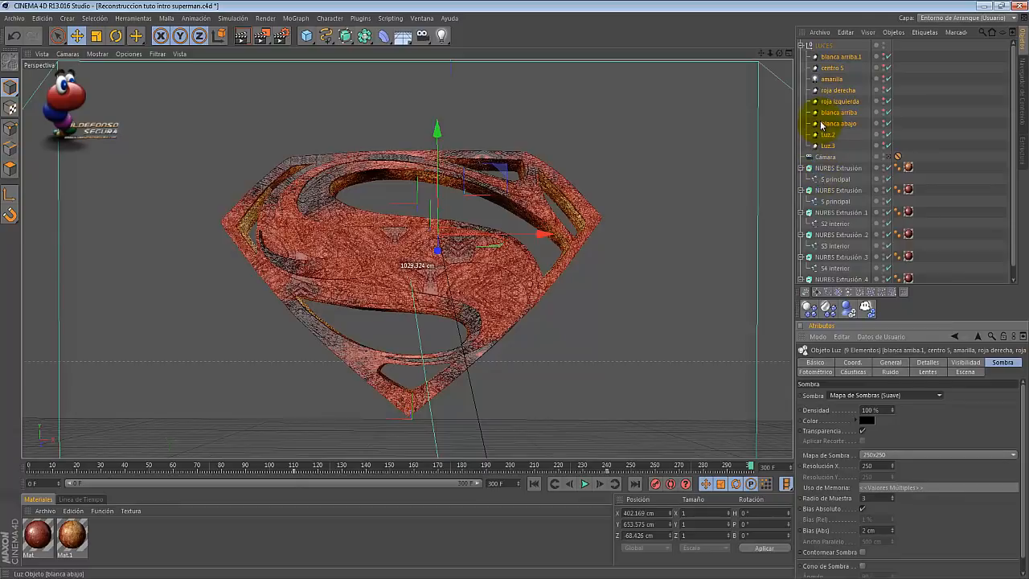
Make the blanca arriba.1 light visible in the viewport, check its placement above the logo, and show its general settings.
click(835, 56)
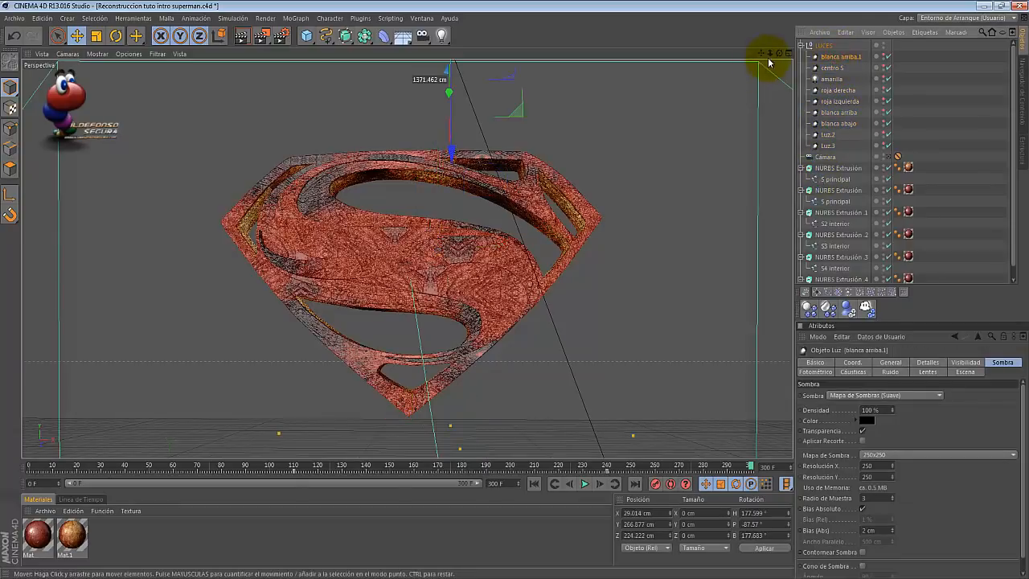
drag(769, 55, 515, 294)
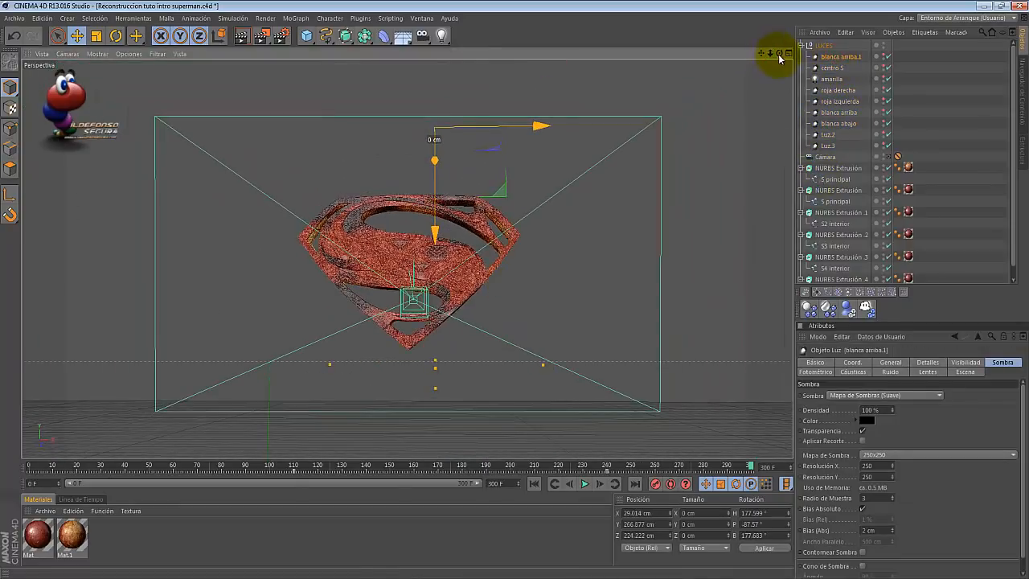
drag(778, 55, 515, 291)
scroll(685, 114, down, 2)
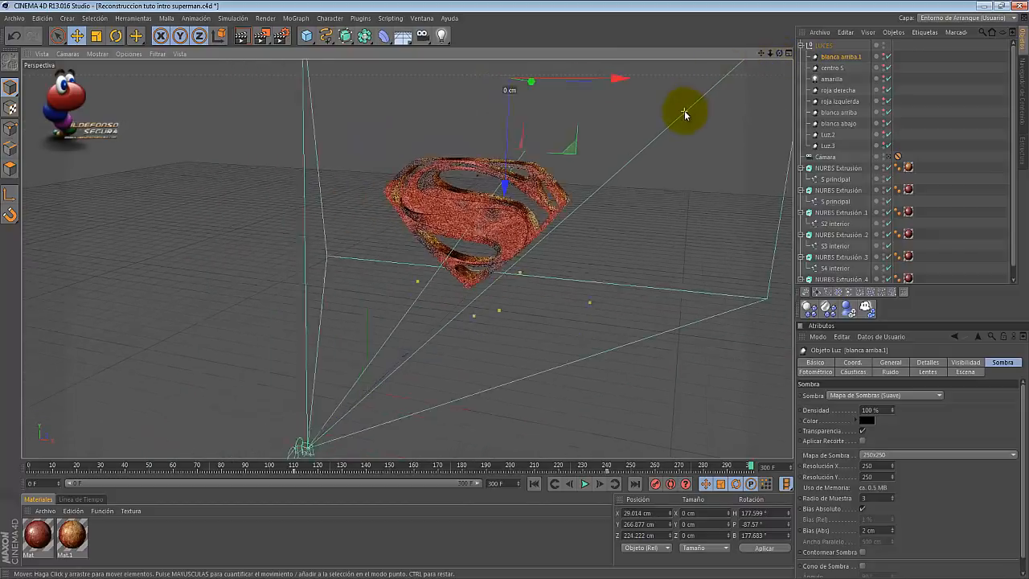
drag(760, 53, 514, 294)
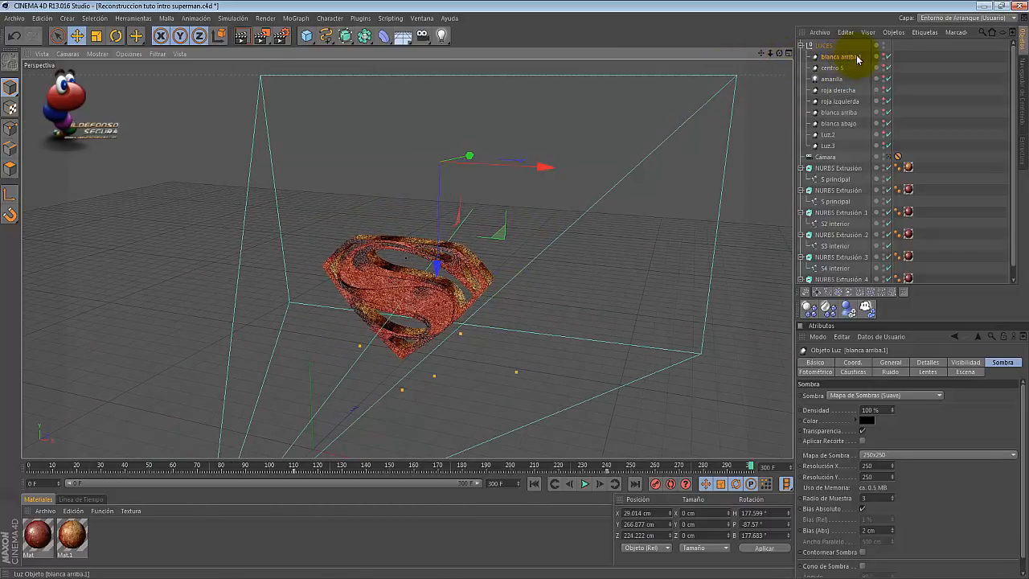
click(883, 58)
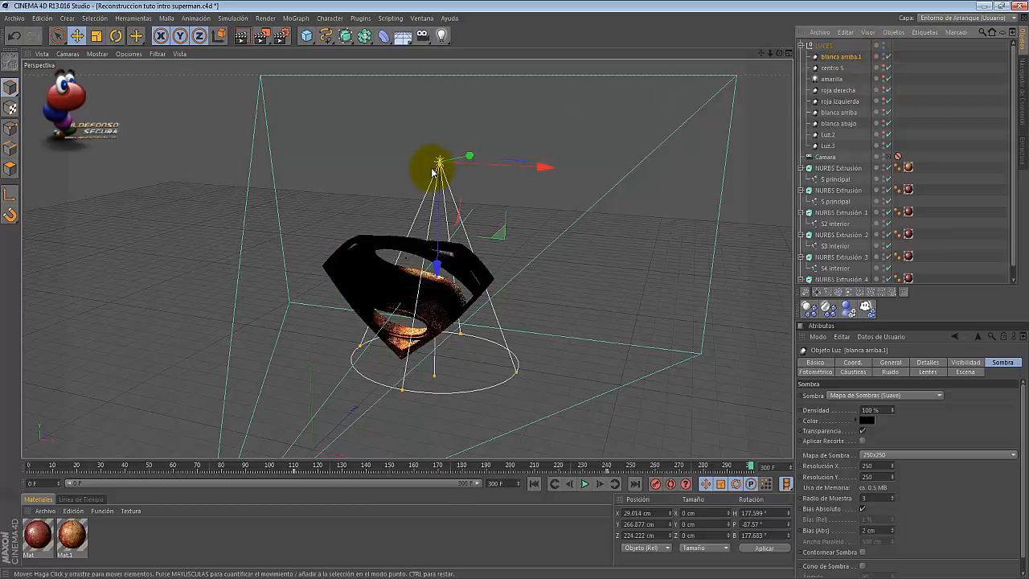
mouse_move(778, 53)
mouse_down()
mouse_move(512, 294)
mouse_move(776, 64)
mouse_up()
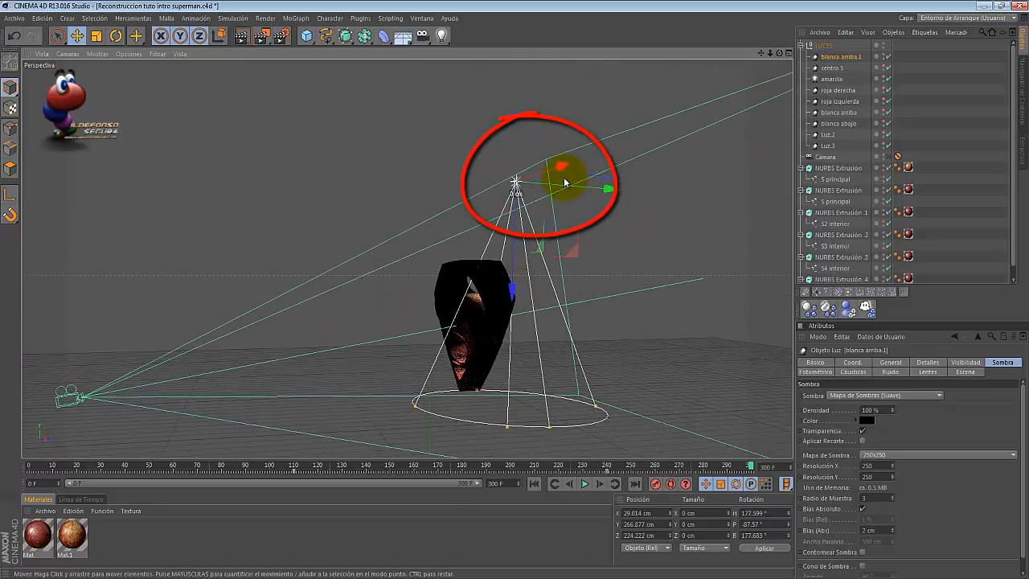
click(890, 362)
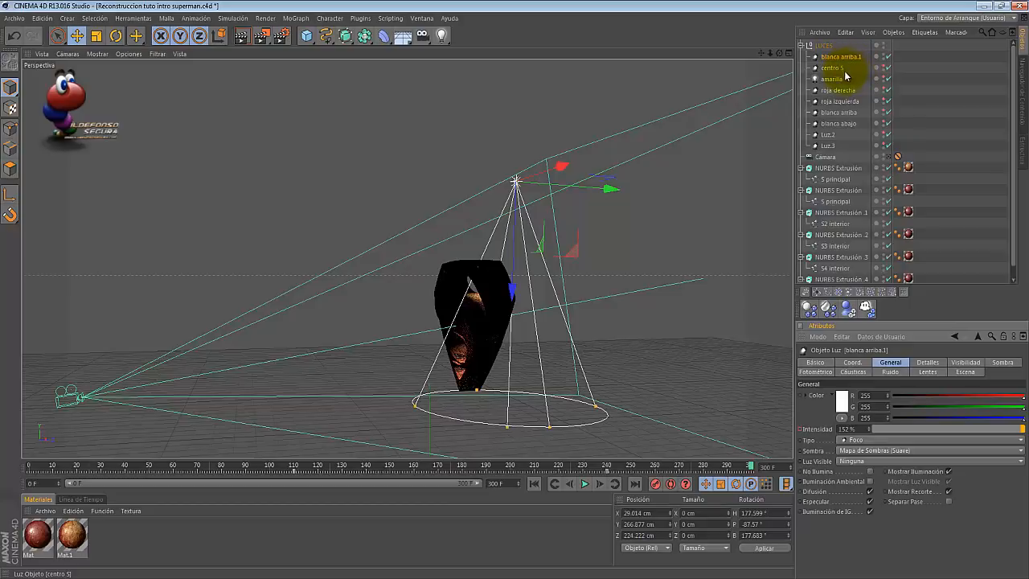
Make the blanca arriba and blanca abajo lights visible in the viewport and inspect their placement around the logo.
click(884, 112)
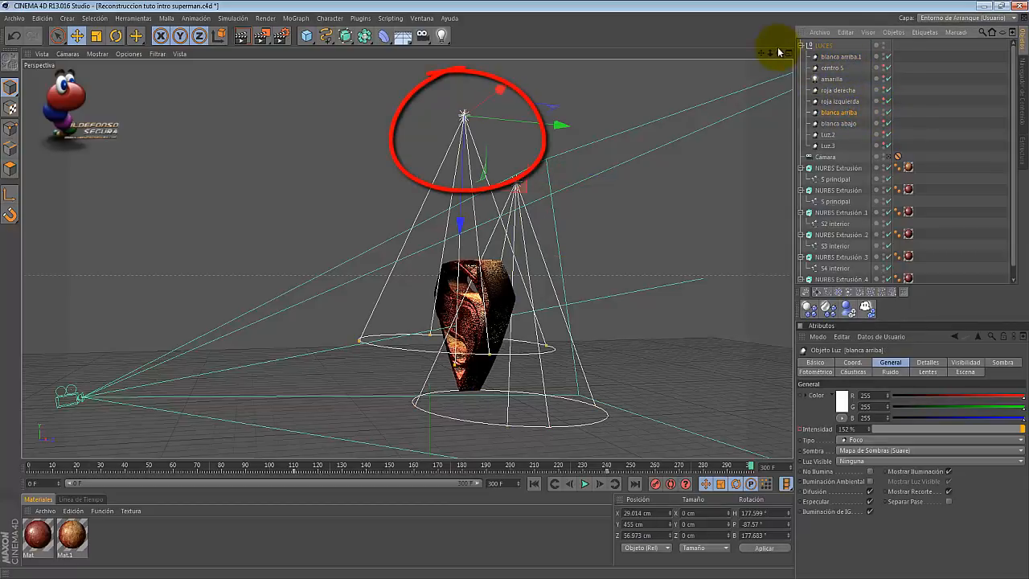
alt+drag(523, 287, 517, 288)
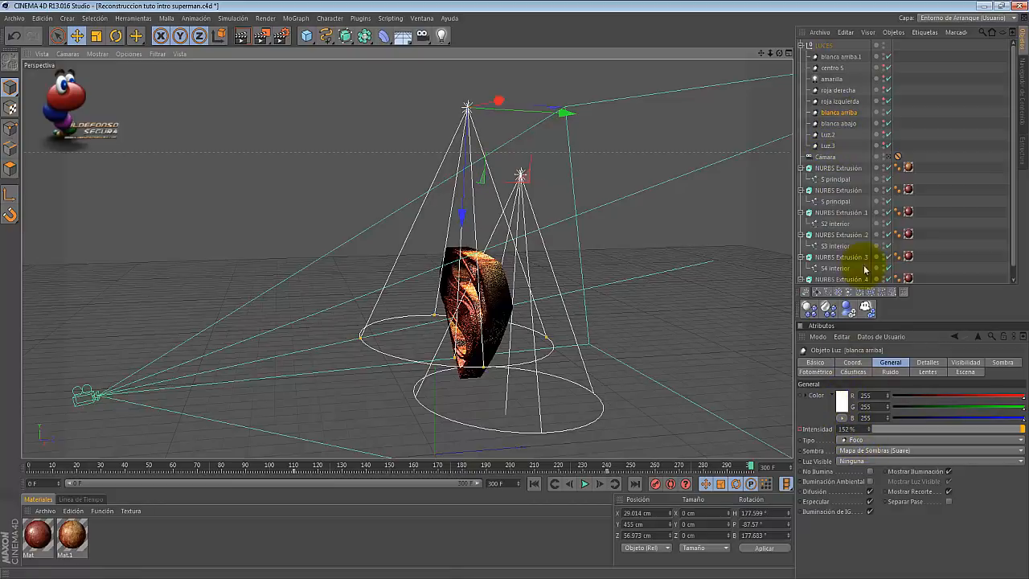
click(885, 125)
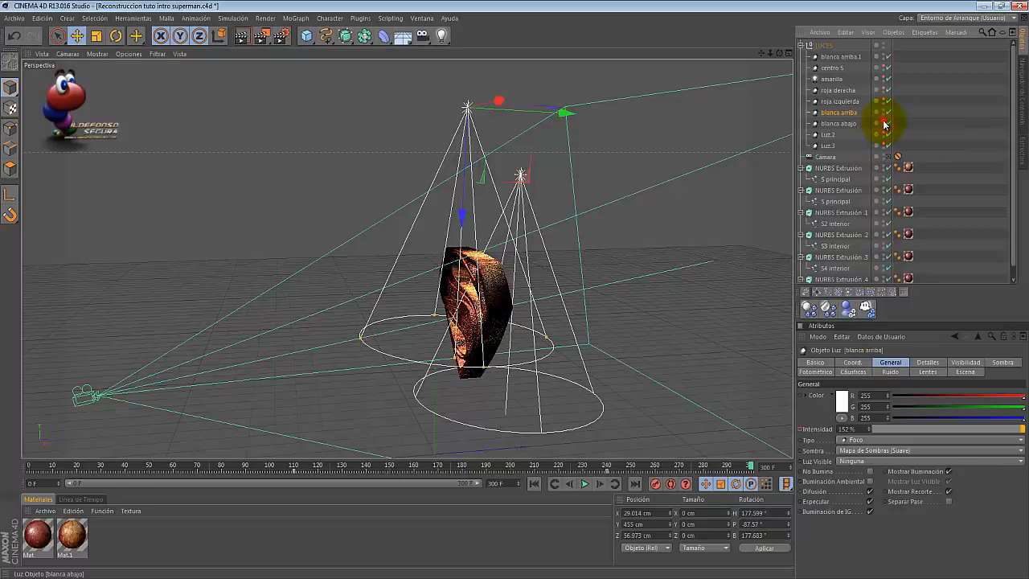
click(884, 125)
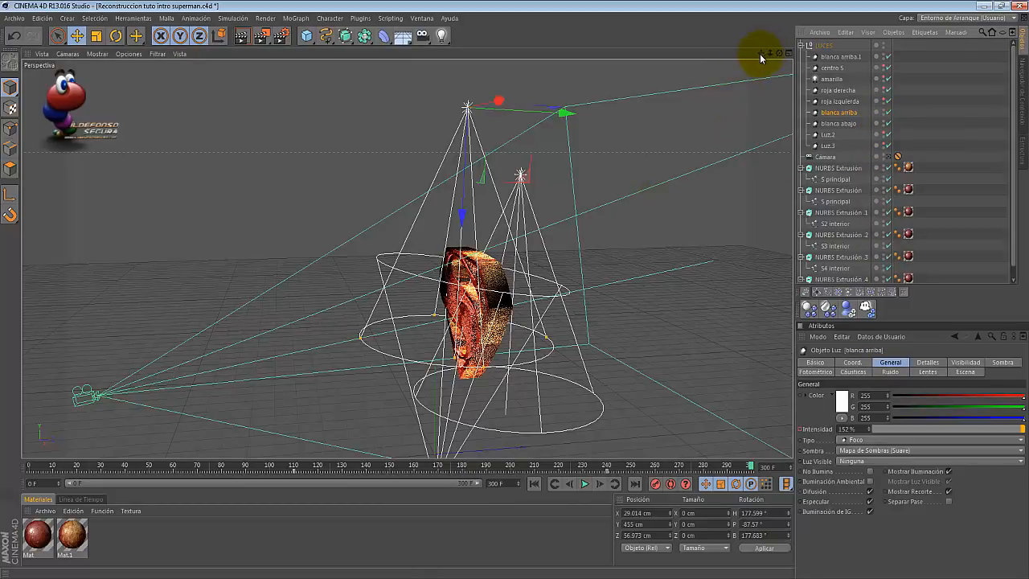
mouse_move(761, 58)
mouse_down()
mouse_move(515, 291)
mouse_move(507, 279)
mouse_up()
drag(778, 57, 514, 291)
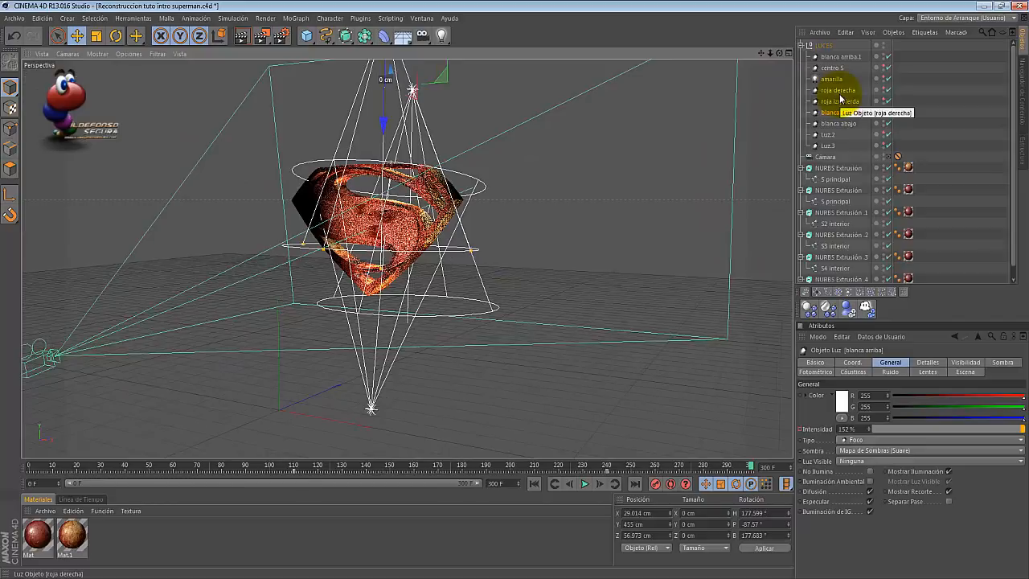
Make the roja derecha light visible in the viewport, select it, and inspect its placement and general settings.
click(882, 89)
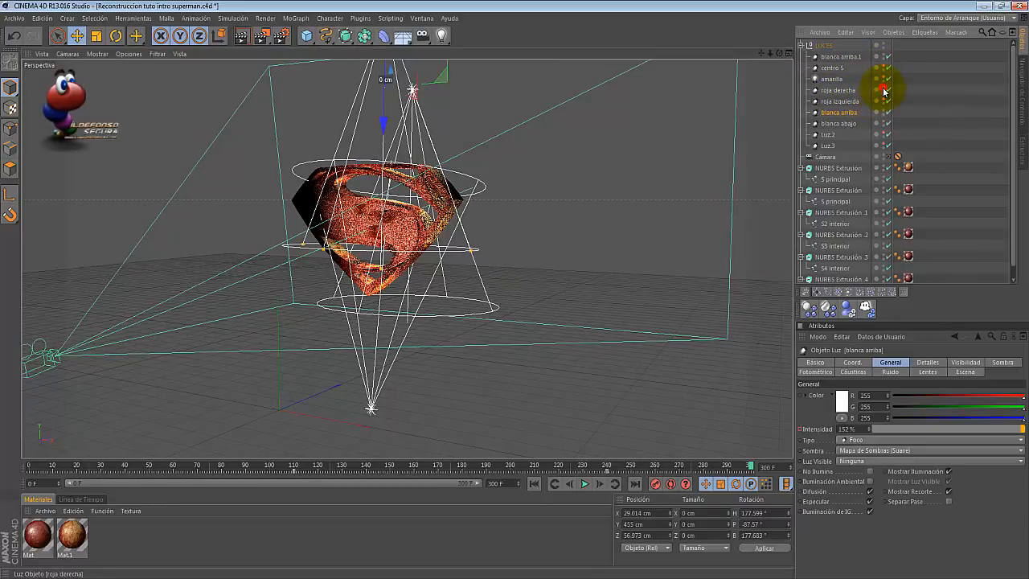
scroll(605, 179, down, 5)
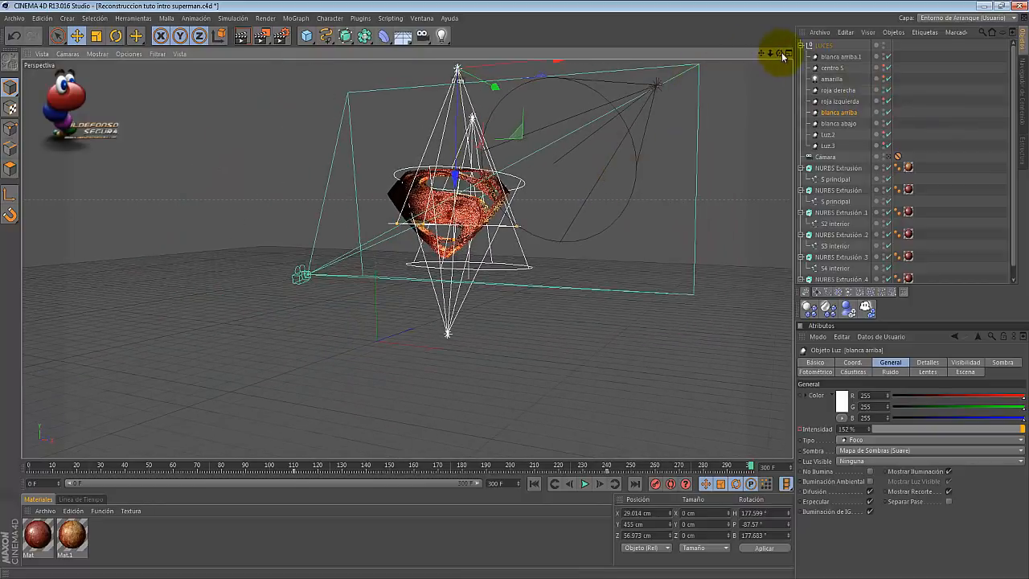
mouse_move(780, 54)
mouse_down()
mouse_move(516, 295)
mouse_move(772, 51)
mouse_move(517, 292)
mouse_move(706, 118)
mouse_up()
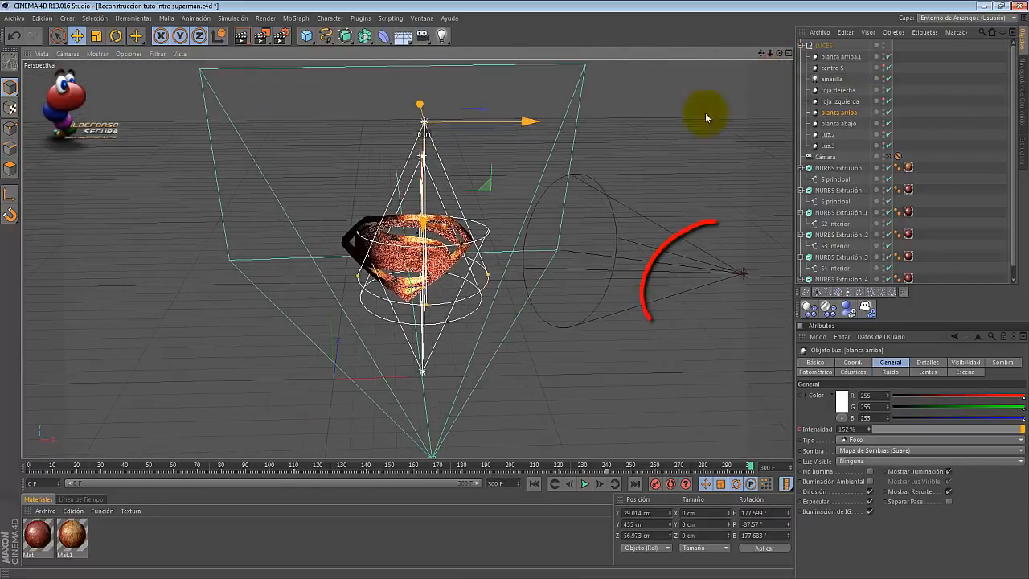
click(837, 90)
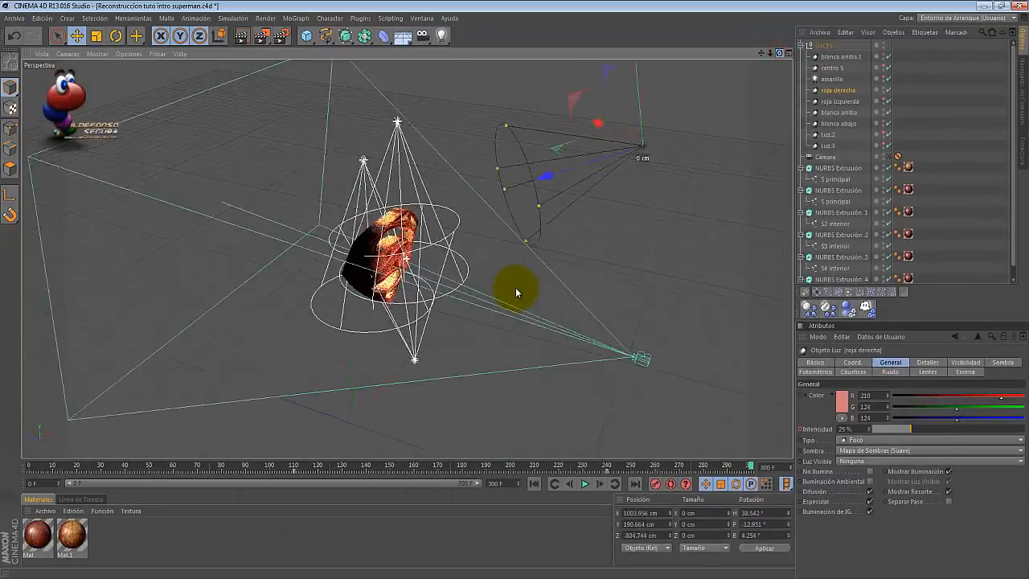
drag(516, 293, 514, 291)
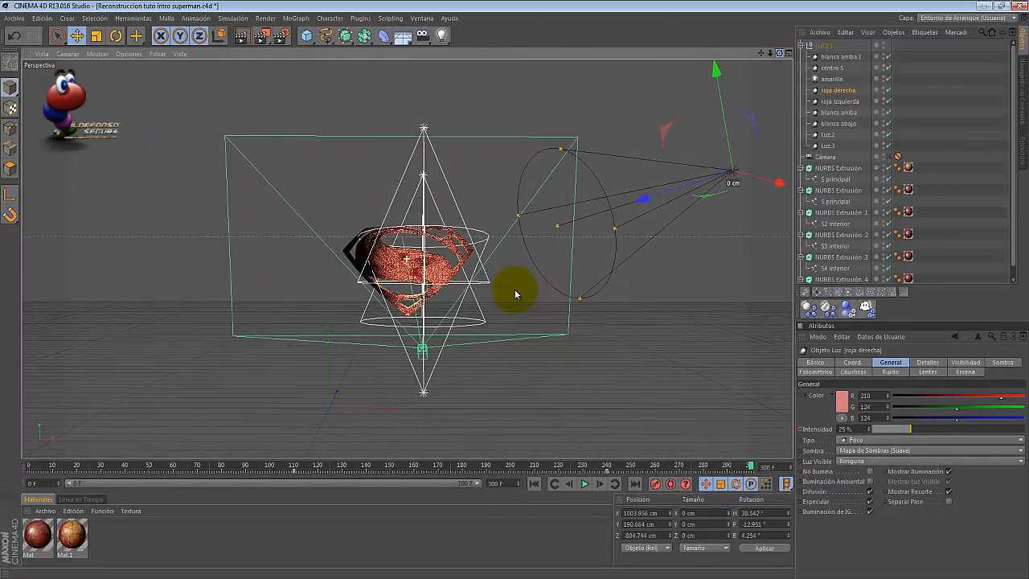
Make the roja izquierda light visible in the viewport, select it, and inspect its placement and general settings.
click(883, 101)
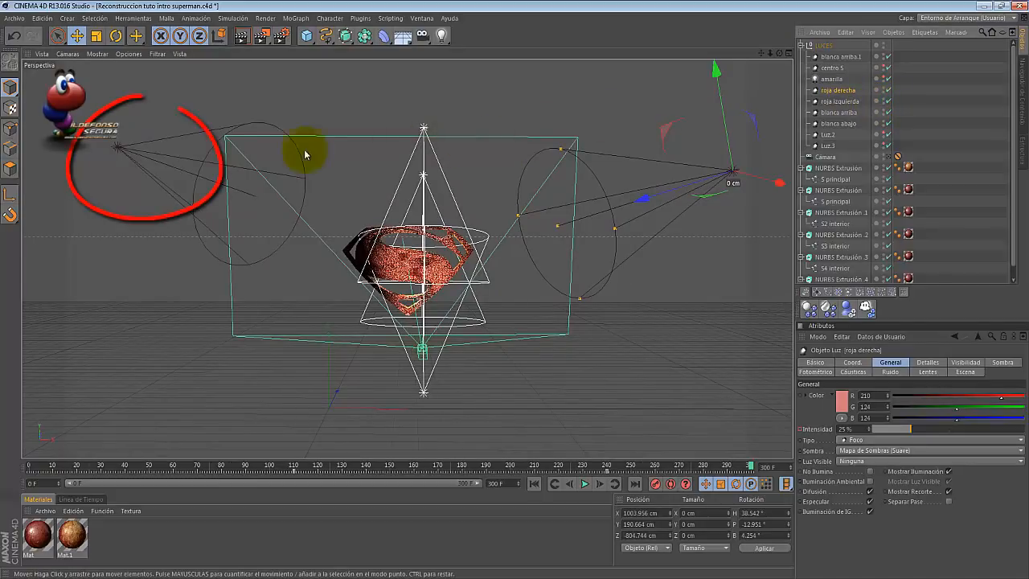
click(839, 101)
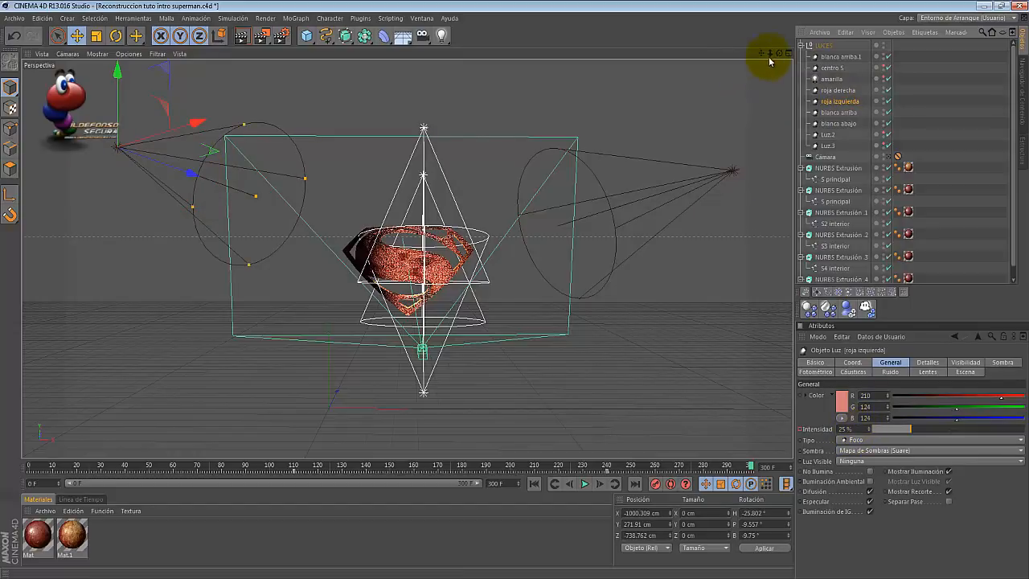
drag(779, 53, 516, 294)
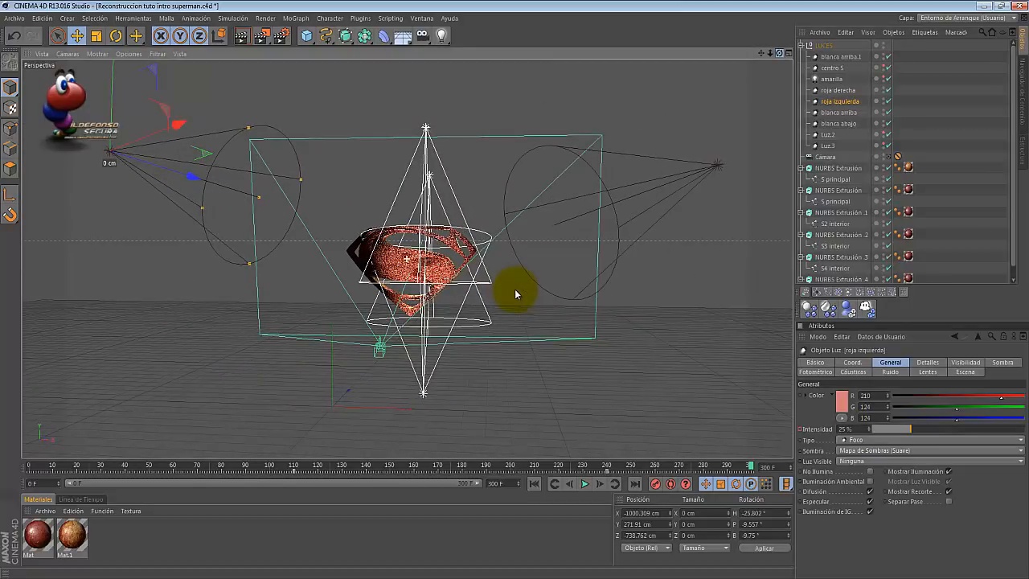
Make the Luz.2 light visible in the viewport, select it, and inspect its placement behind the logo and its colour.
click(885, 135)
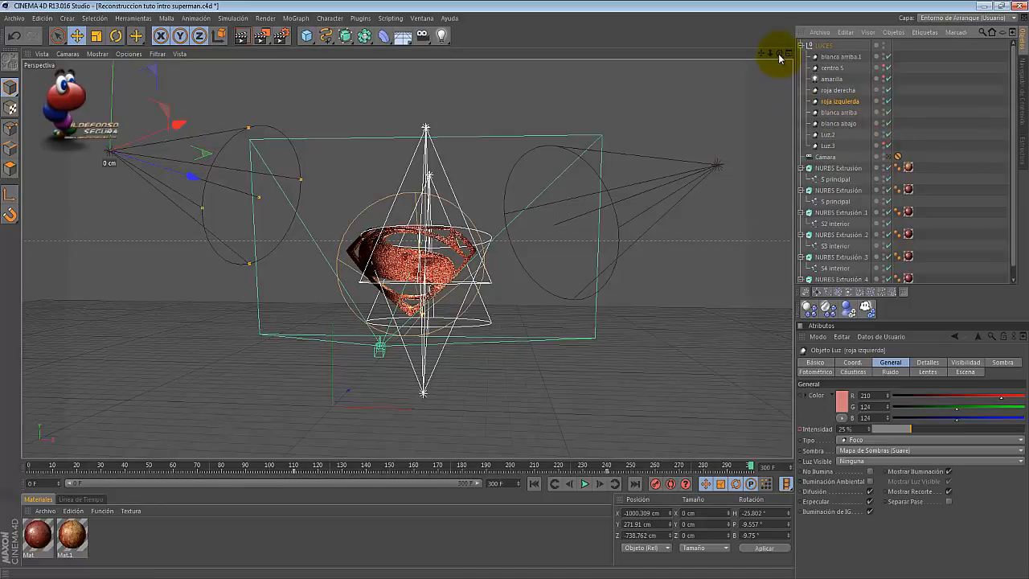
mouse_move(778, 57)
mouse_down()
mouse_move(510, 294)
mouse_move(776, 106)
mouse_up()
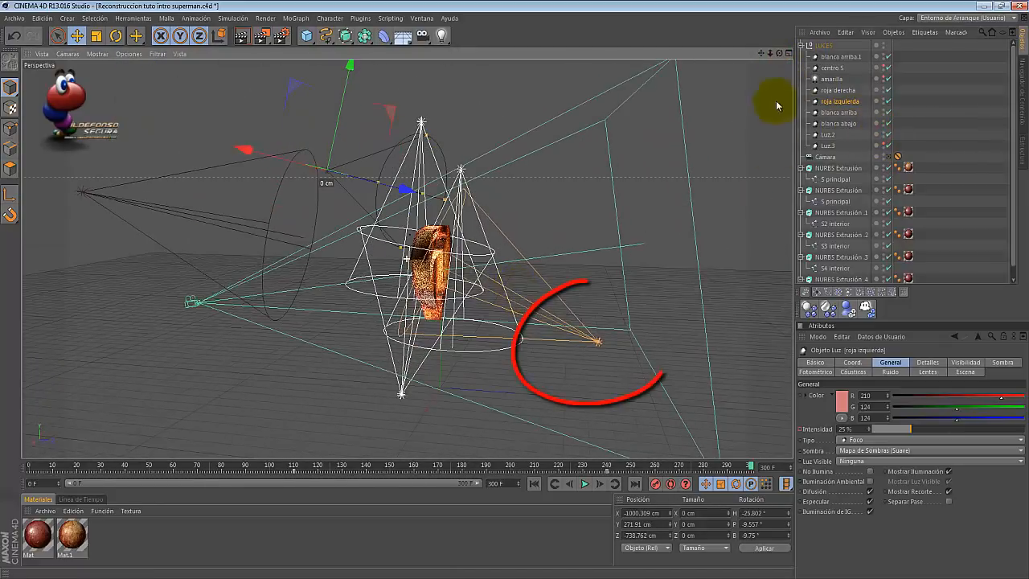
click(829, 136)
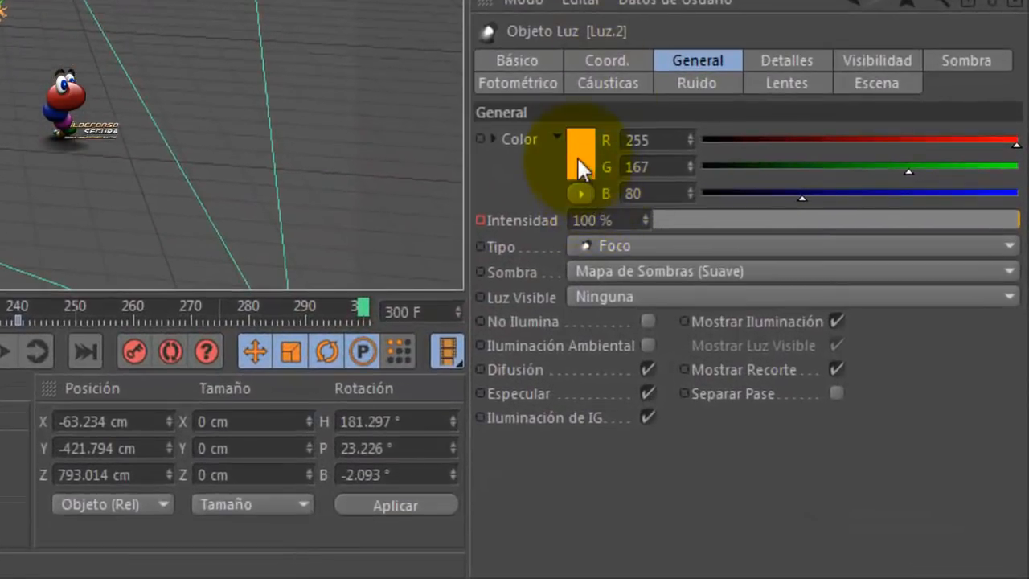
click(576, 156)
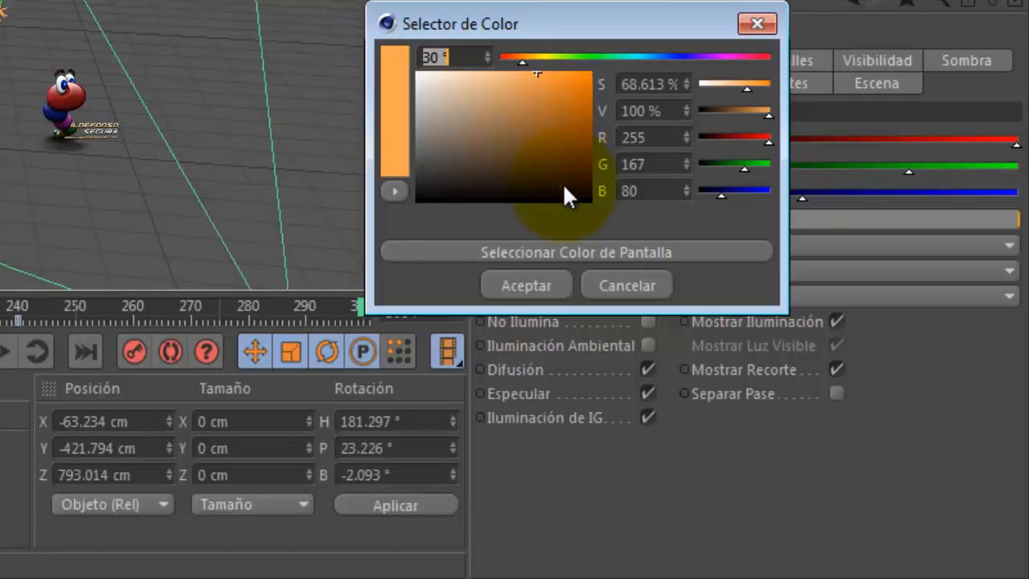
click(553, 285)
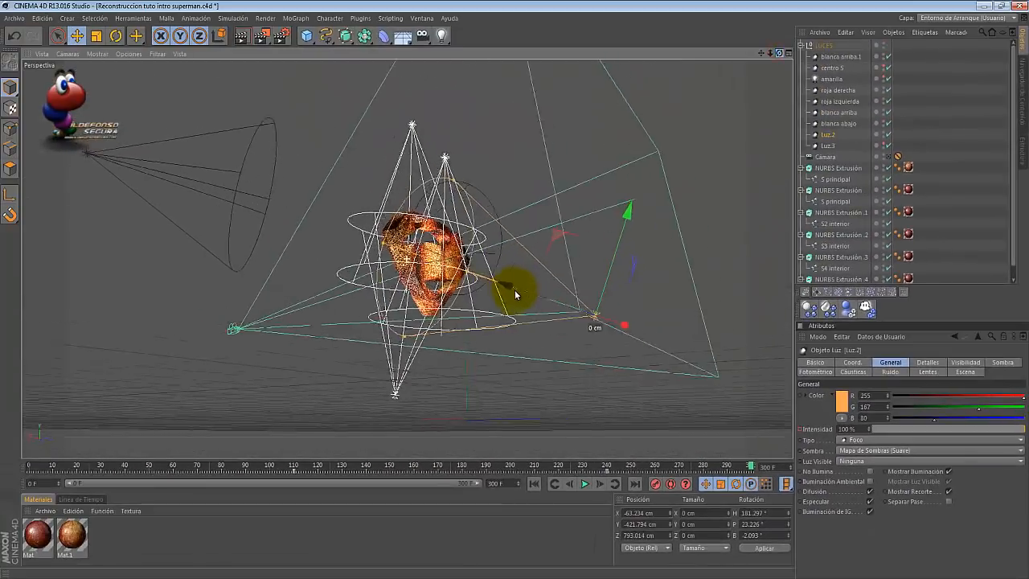
alt+drag(516, 294, 516, 294)
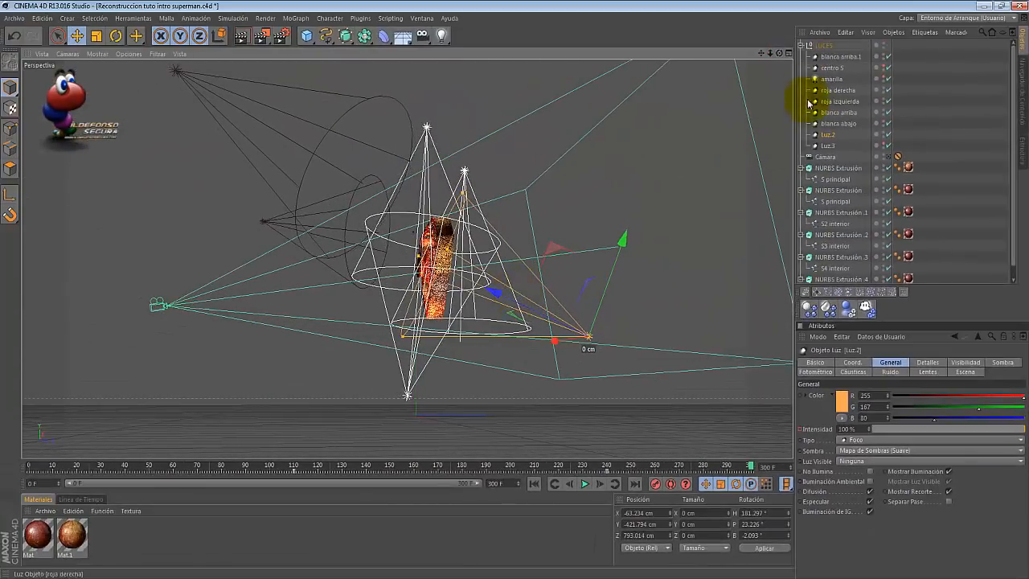
Select the Luz.3 light, make it visible in the viewport, and inspect its placement above Luz.2 behind the logo.
click(827, 146)
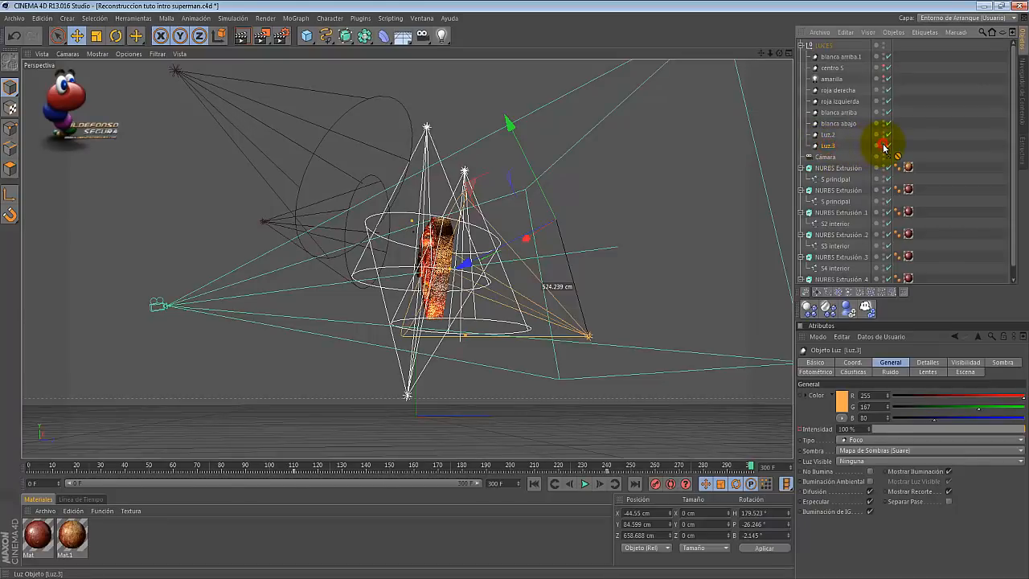
alt+drag(510, 295, 515, 289)
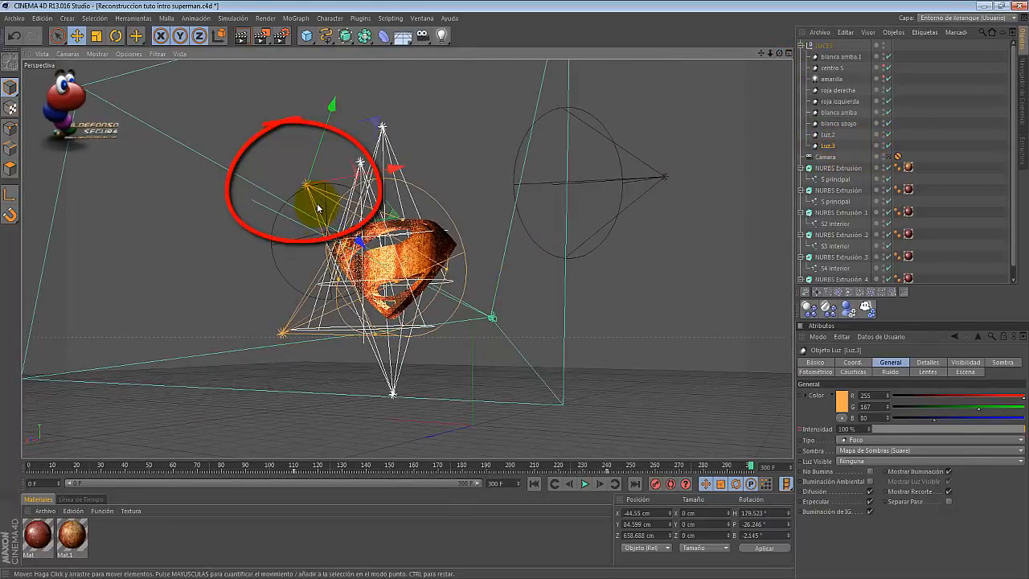
scroll(317, 204, up, 4)
drag(779, 53, 514, 290)
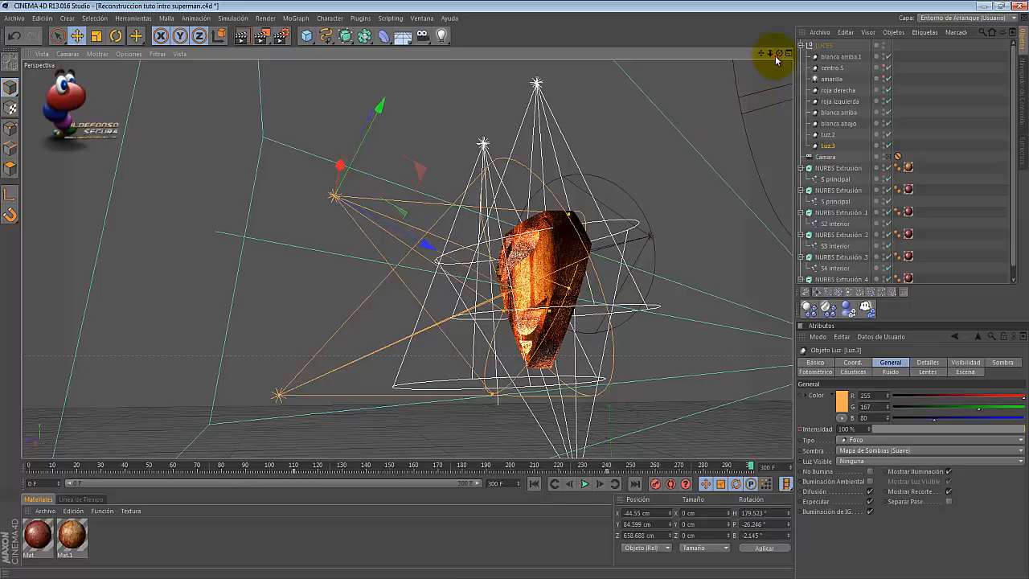
drag(776, 57, 515, 293)
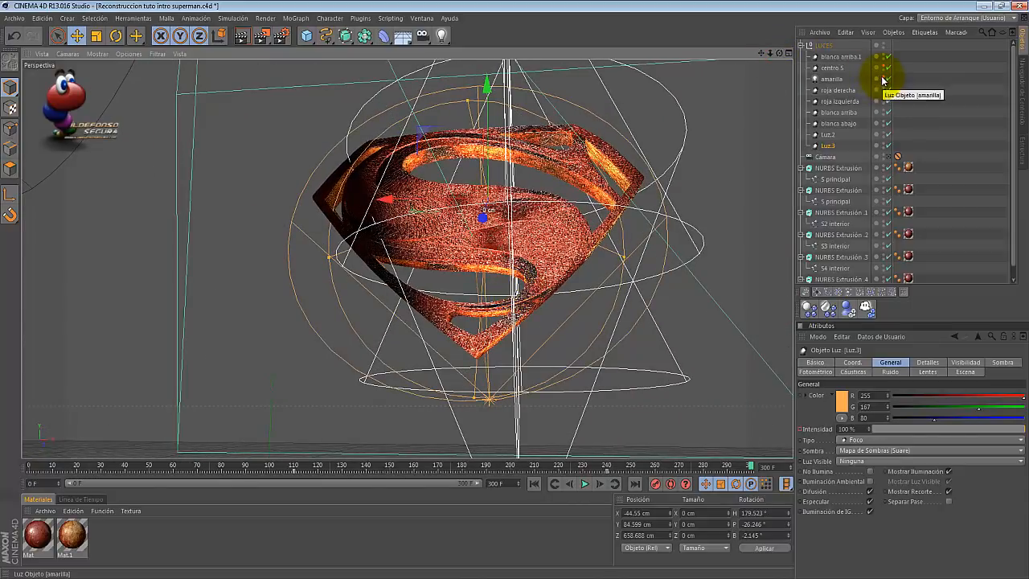
Select the amarilla light, show it in the viewport, and inspect its placement inside the logo and its general settings.
click(831, 79)
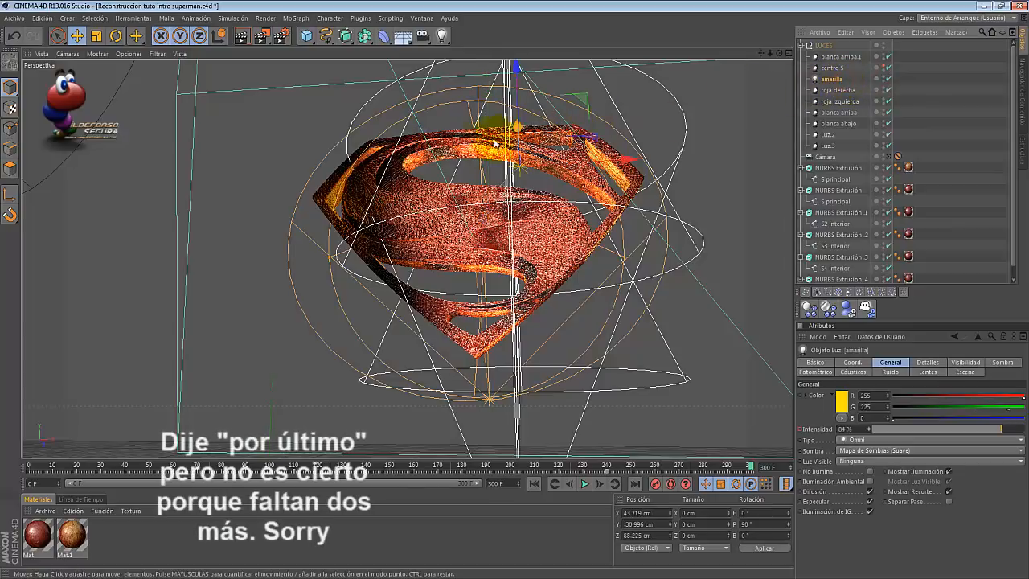
drag(780, 54, 699, 91)
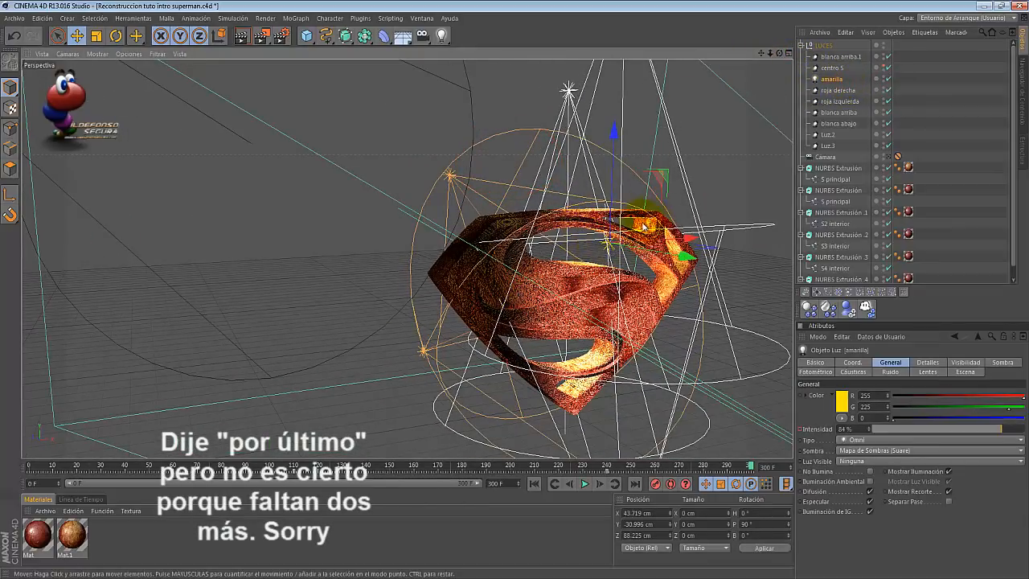
scroll(643, 226, up, 6)
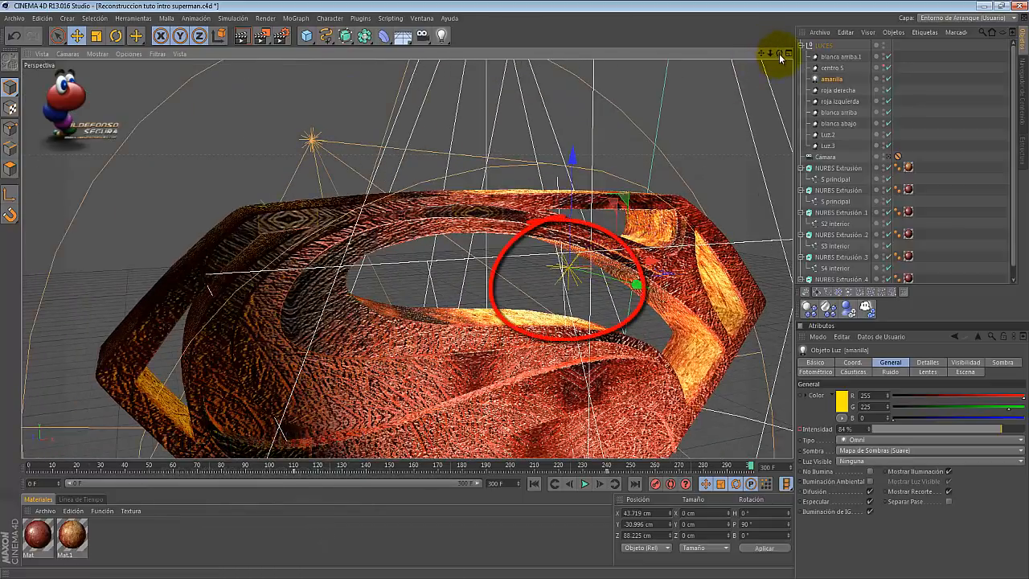
drag(779, 53, 515, 293)
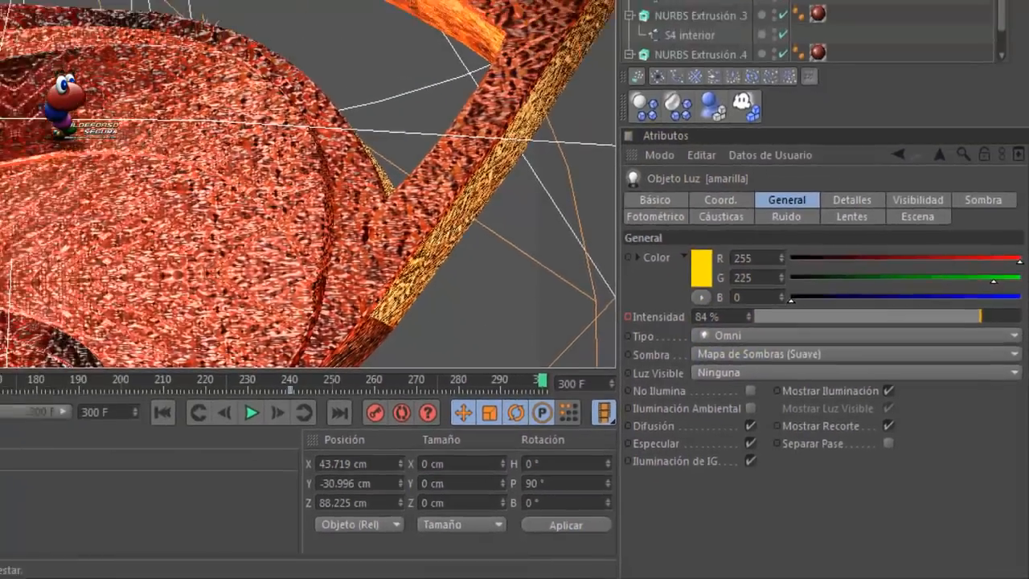
scroll(713, 179, down, 3)
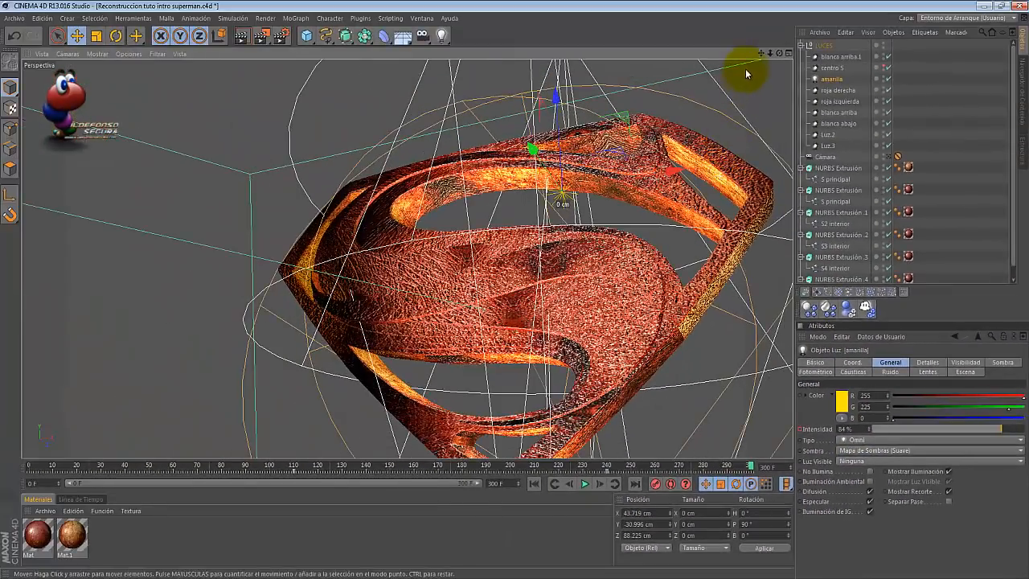
drag(760, 53, 705, 15)
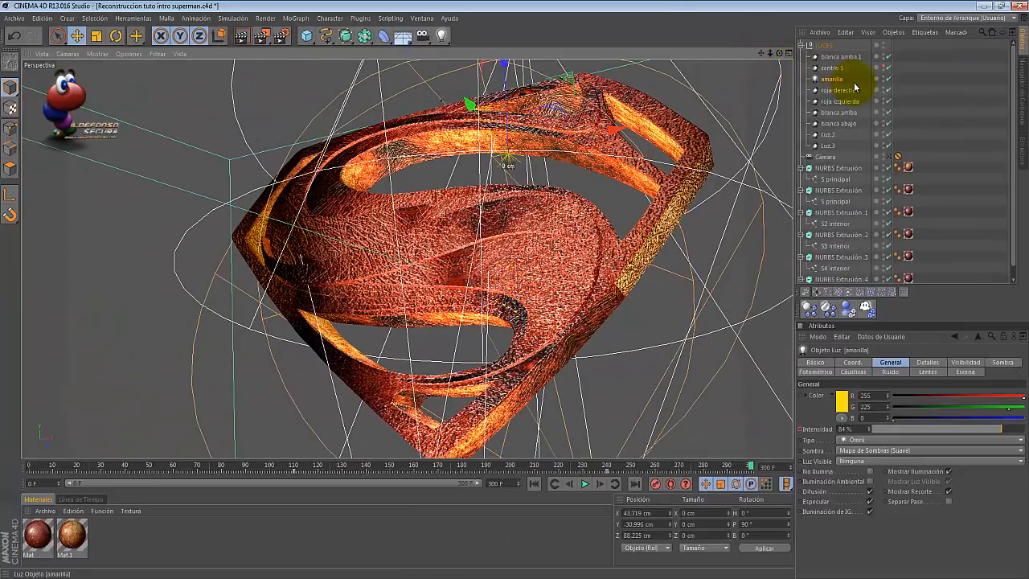
Select the centro S light, make it visible in the viewport, and inspect its placement in front of the logo.
click(832, 69)
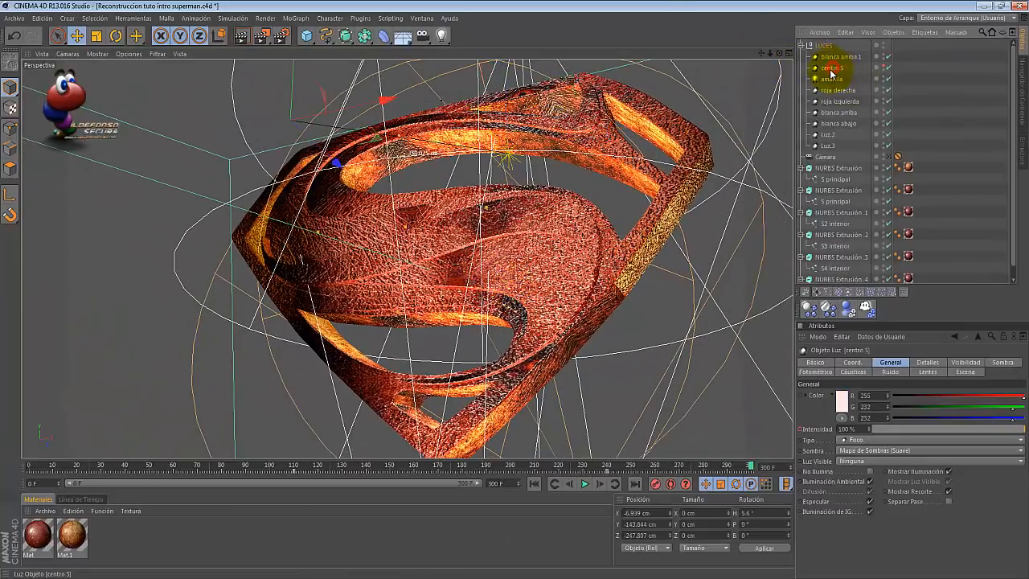
click(882, 67)
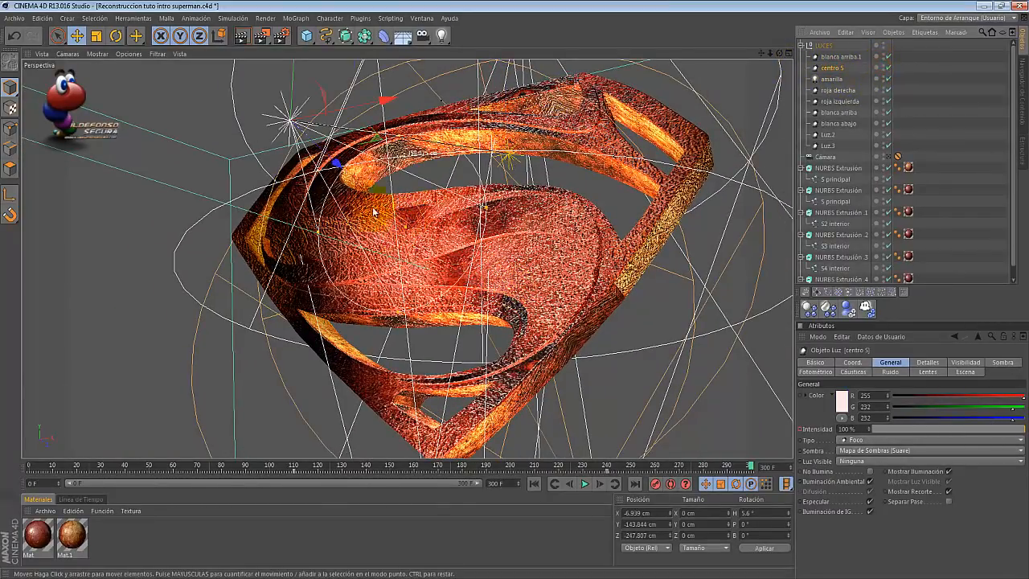
drag(780, 55, 517, 291)
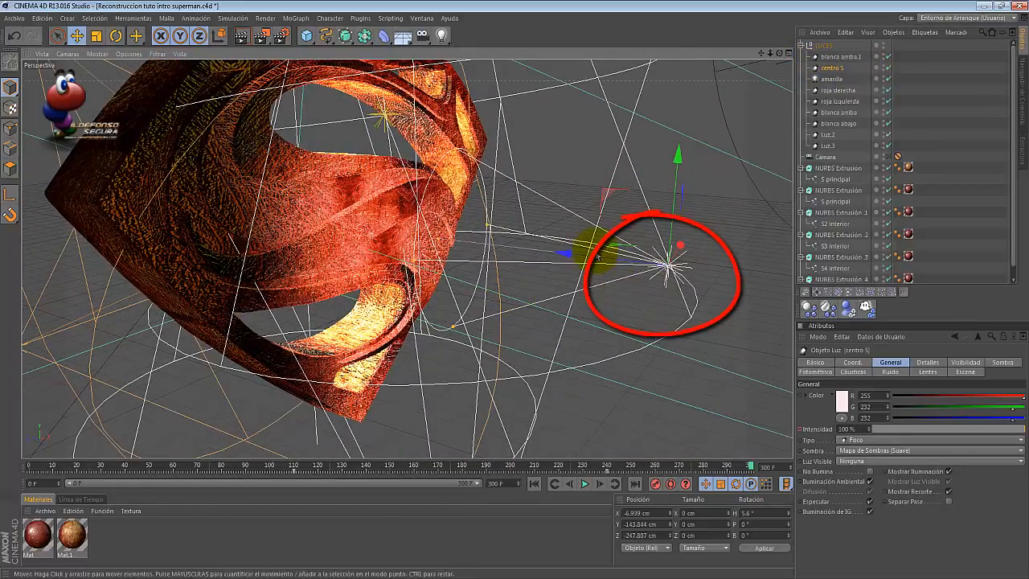
drag(776, 60, 510, 287)
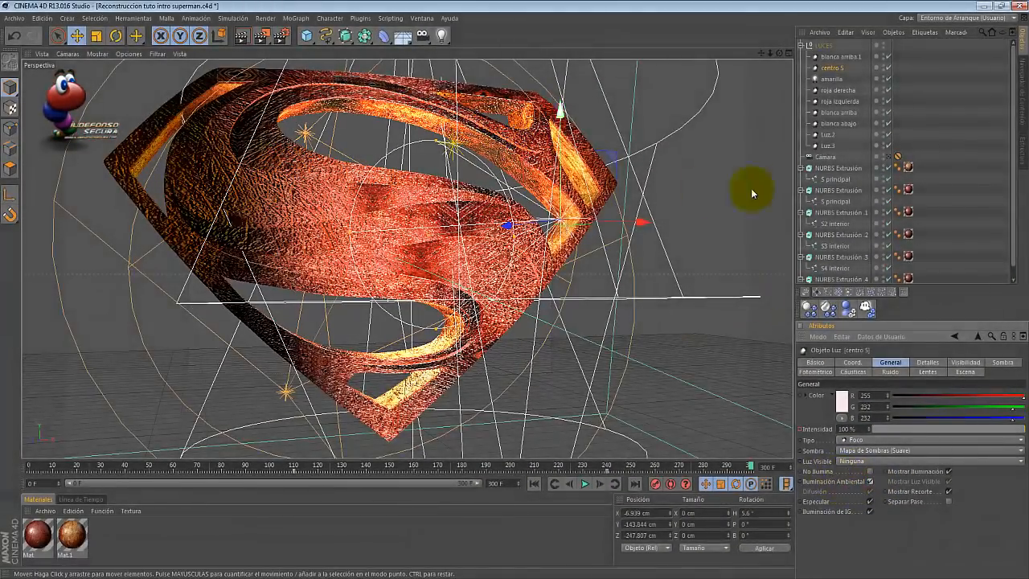
Look through the Cámara object and render a preview of the lit logo in the viewport.
click(887, 158)
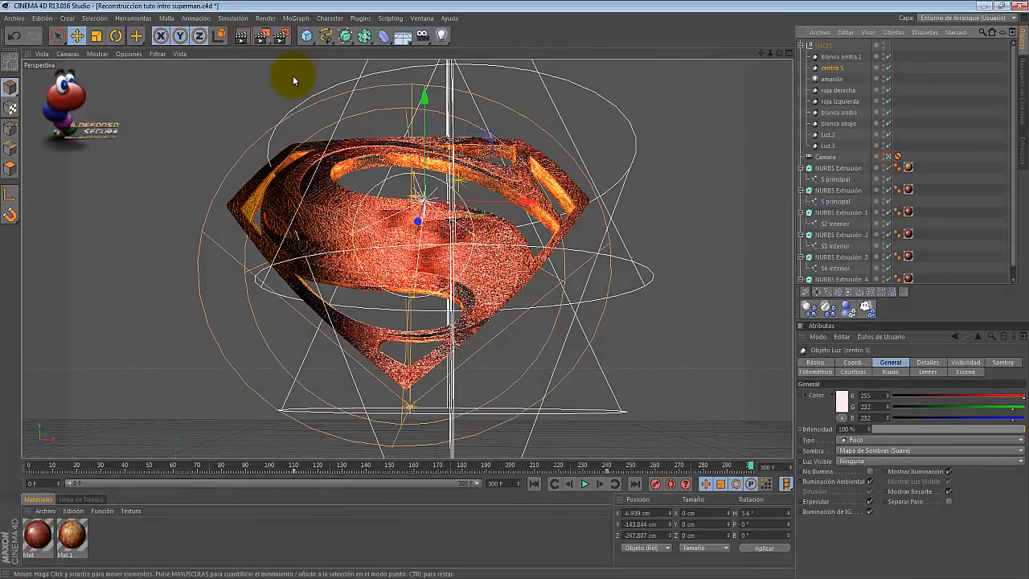
key(ctrl+r)
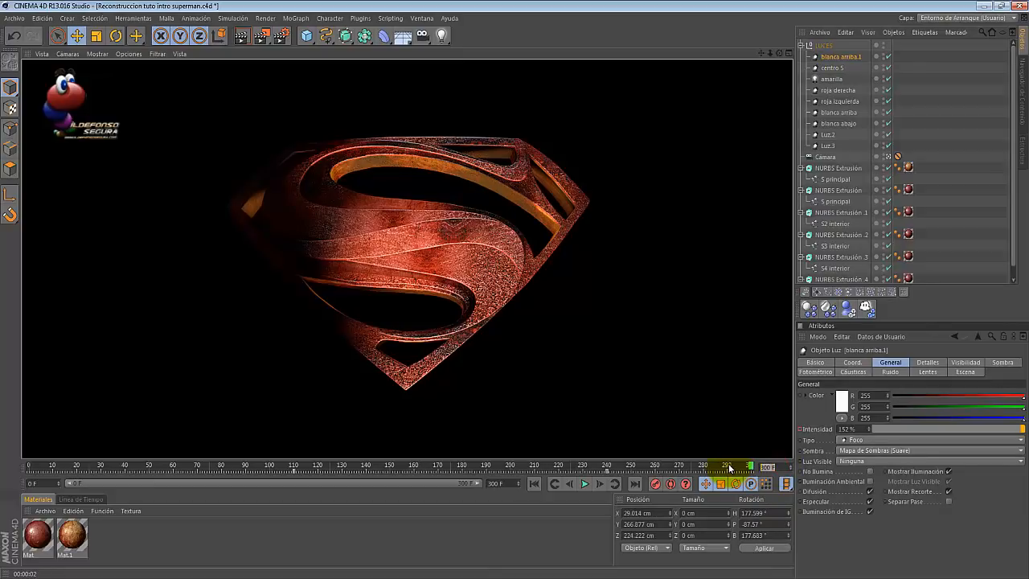
Examine the animated intensity of the individual lights at frames 240, 110 and 225, then clear the selection.
click(729, 467)
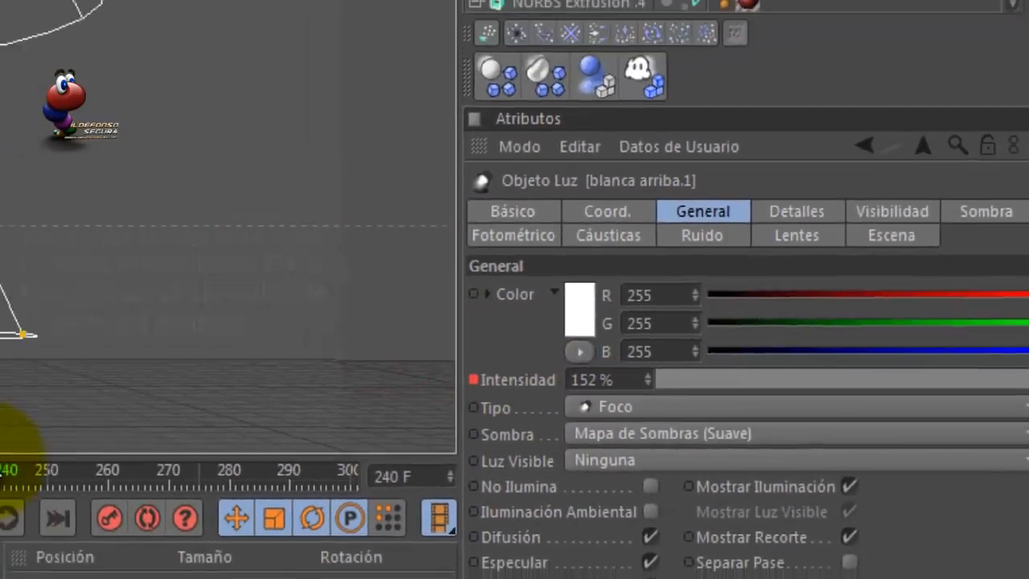
drag(606, 465, 309, 461)
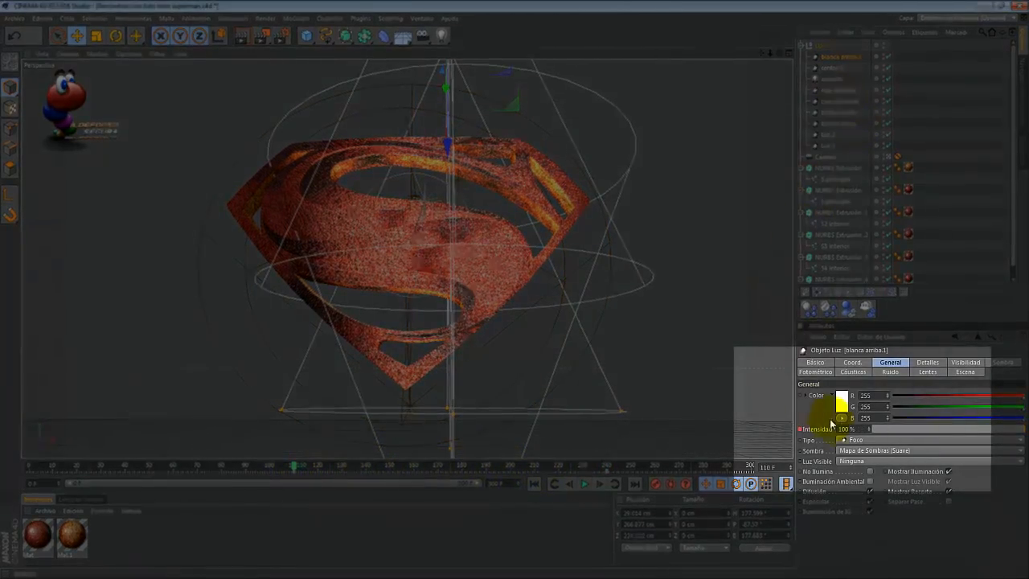
click(863, 169)
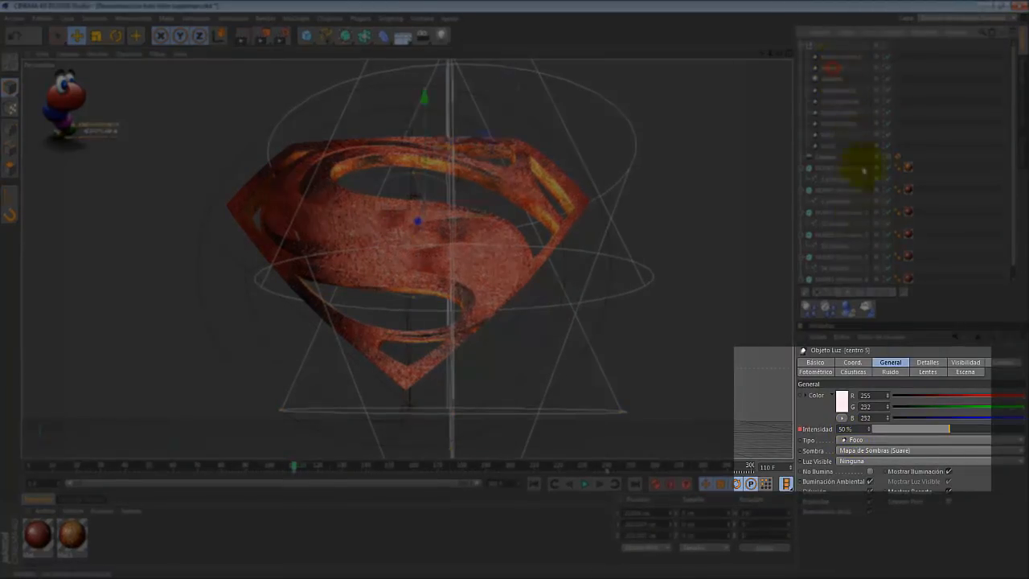
click(836, 79)
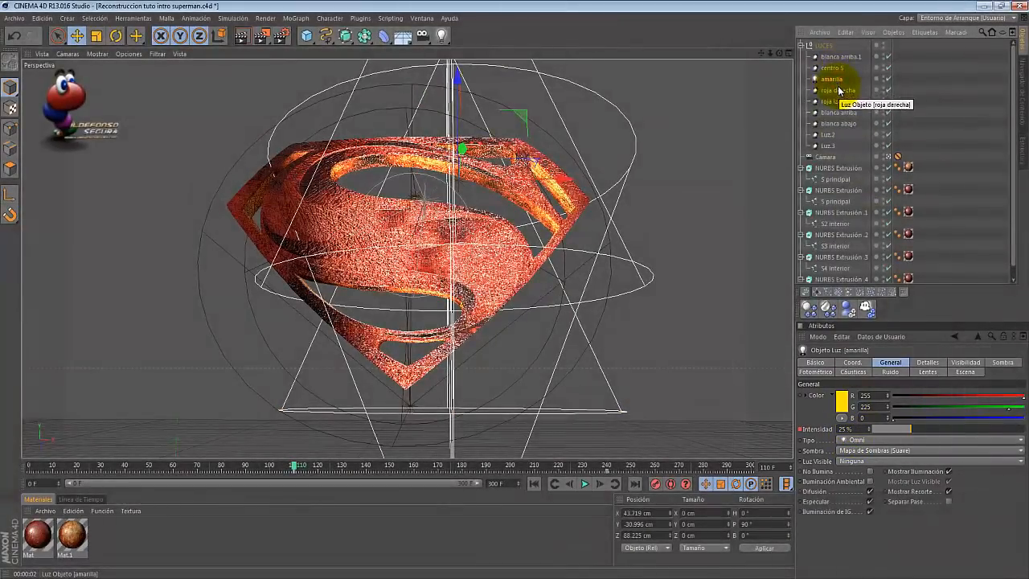
click(841, 91)
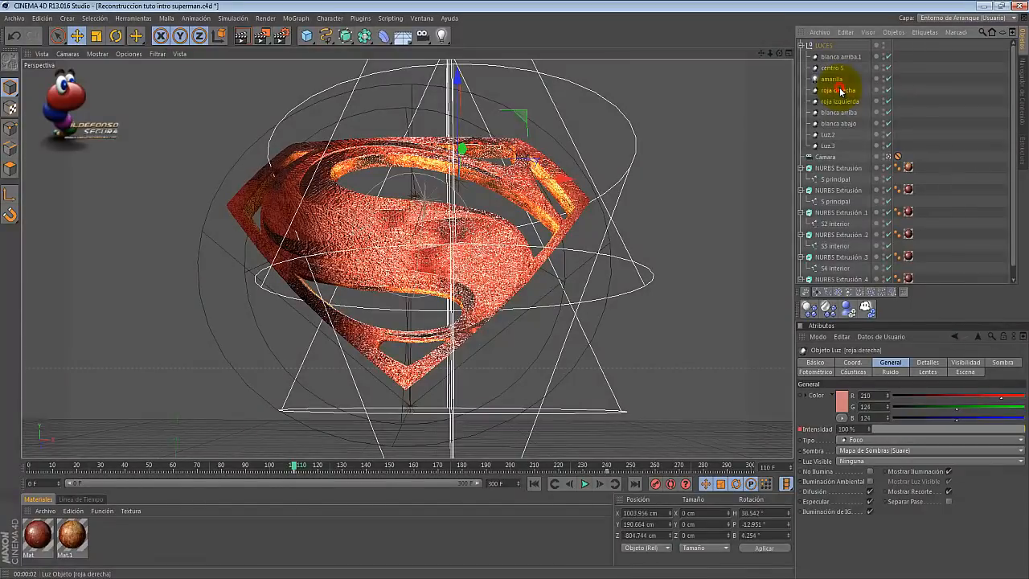
click(828, 135)
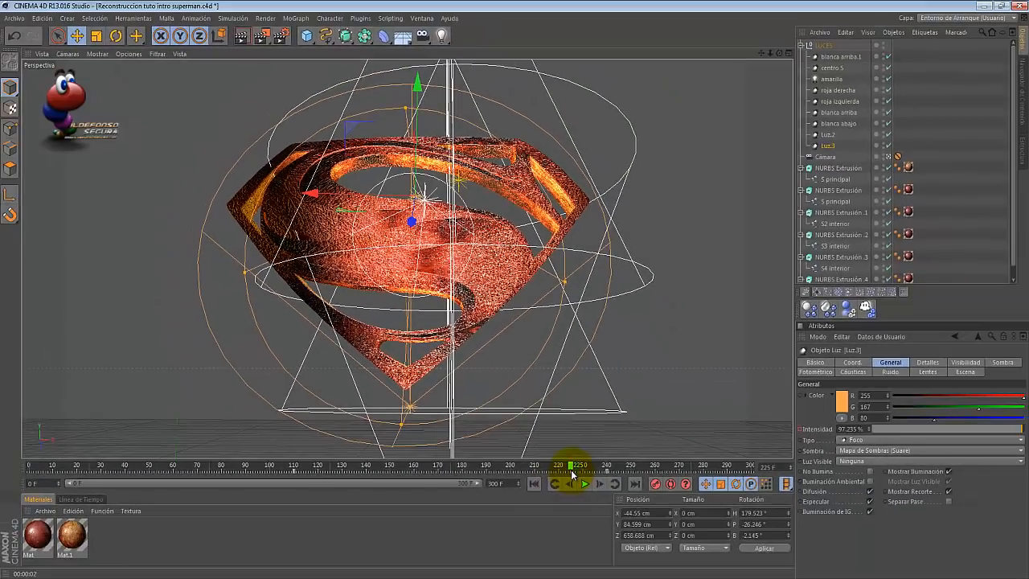
click(634, 249)
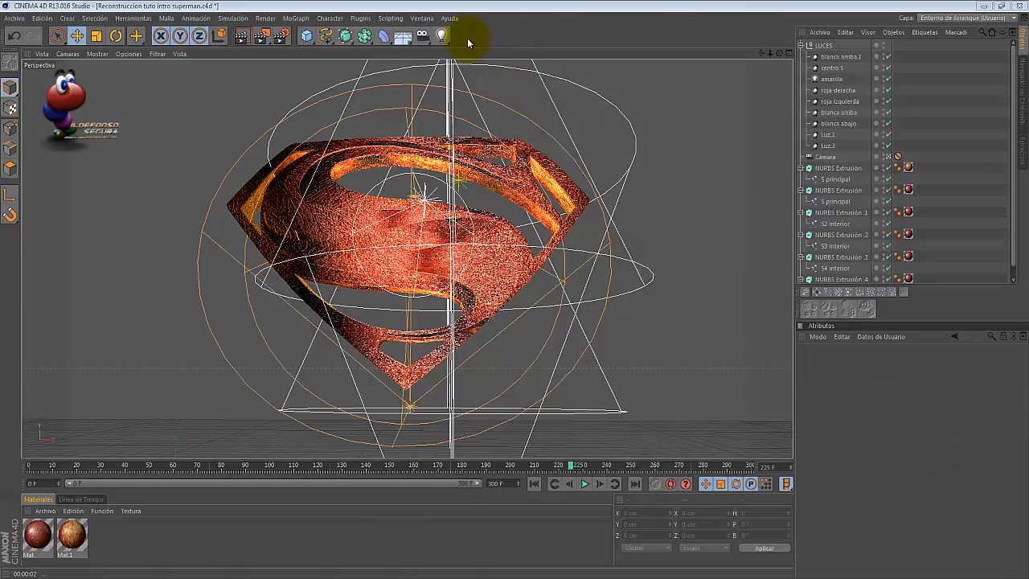
Add a new light to the scene, place it inside the LUCES group, and rename it contorno.
click(824, 45)
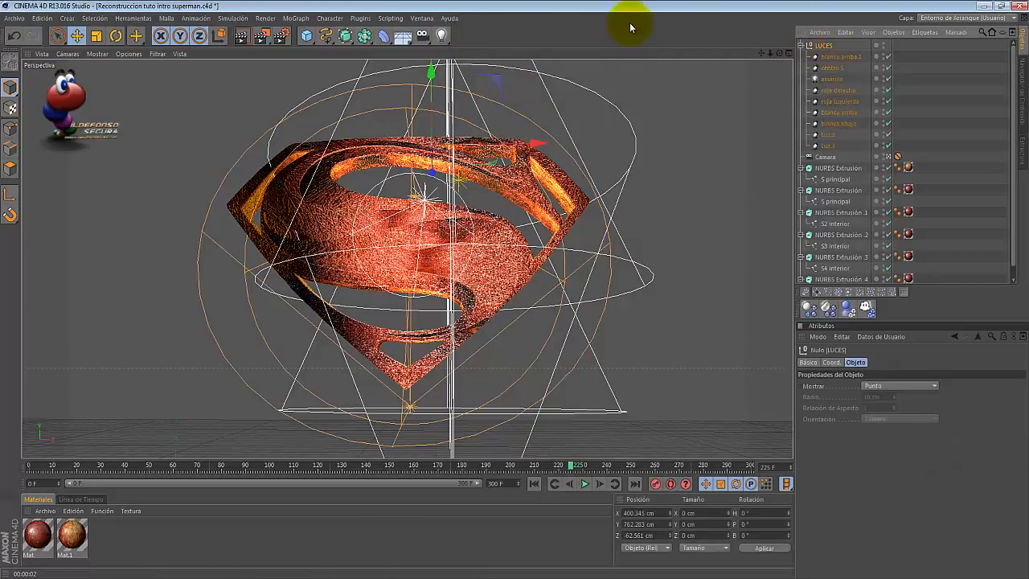
drag(440, 35, 470, 45)
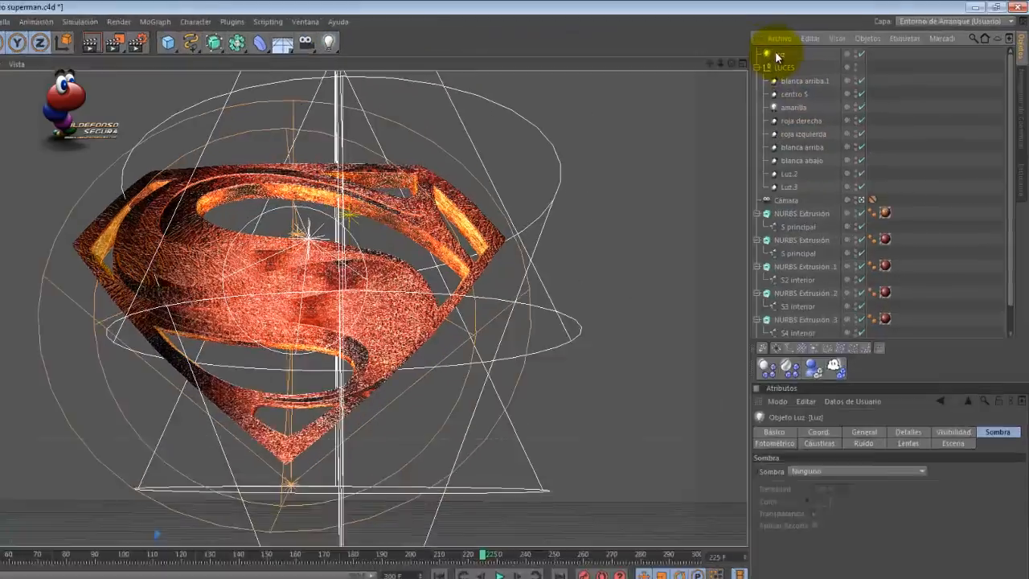
drag(777, 57, 790, 70)
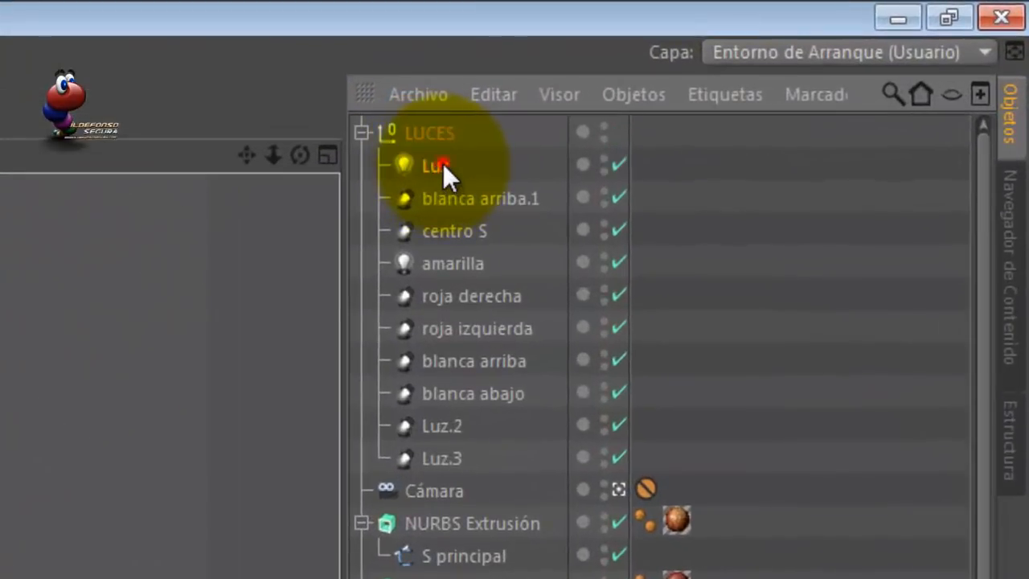
double_click(443, 163)
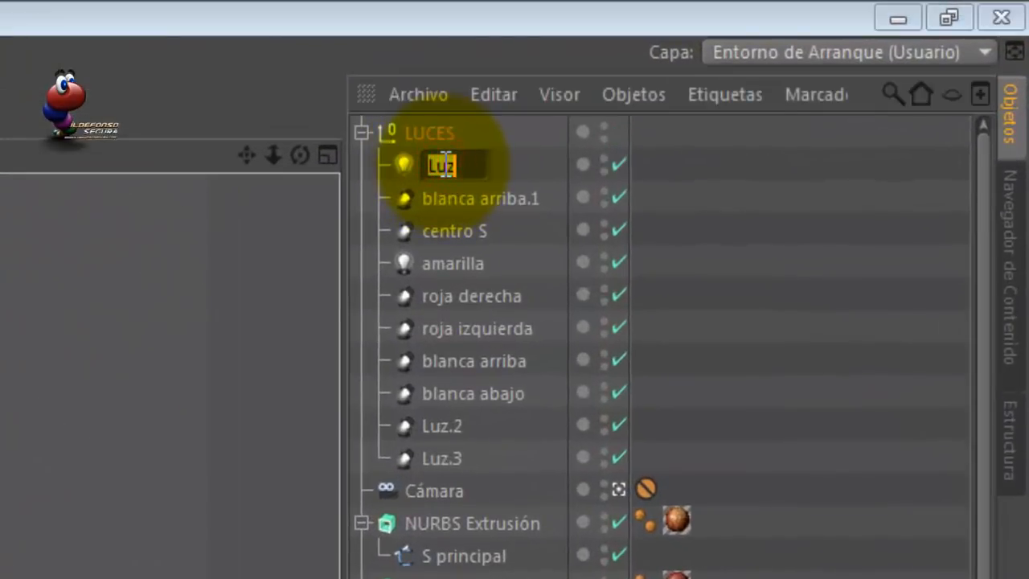
text(contorno)
key(Return)
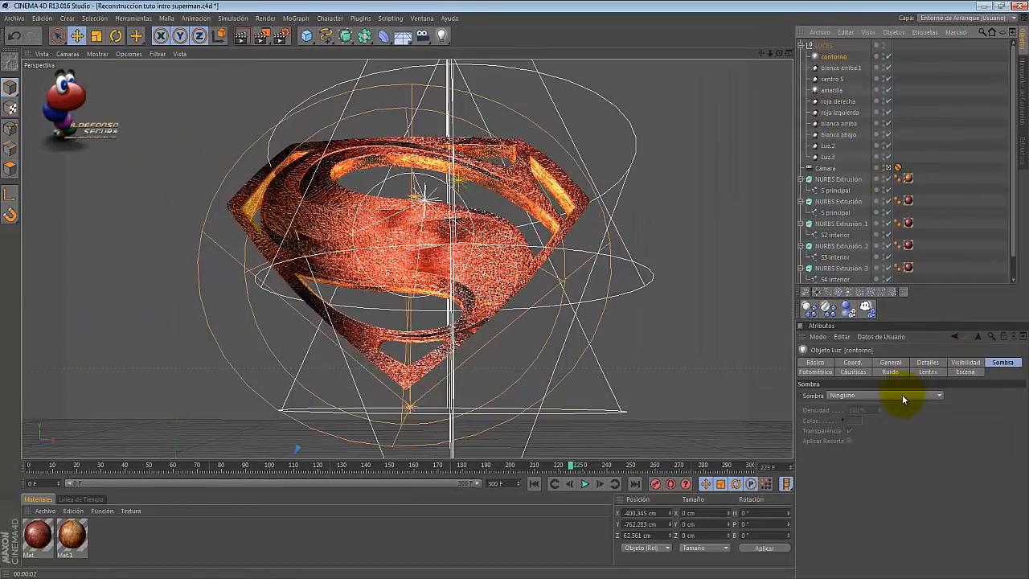
Give the contorno light soft shadow-map shadows, Mapa de Sombras (Suave).
click(902, 395)
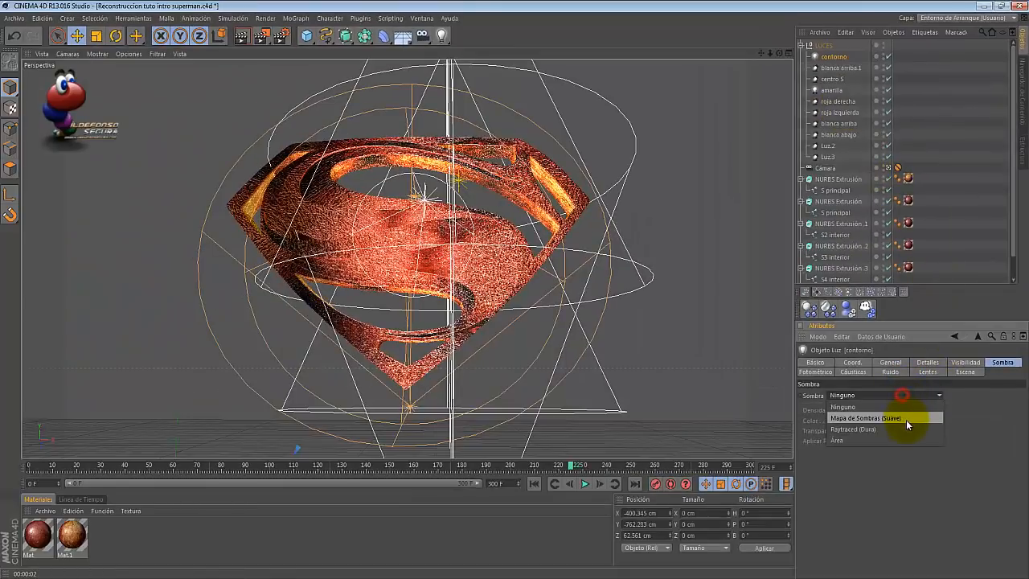
click(905, 419)
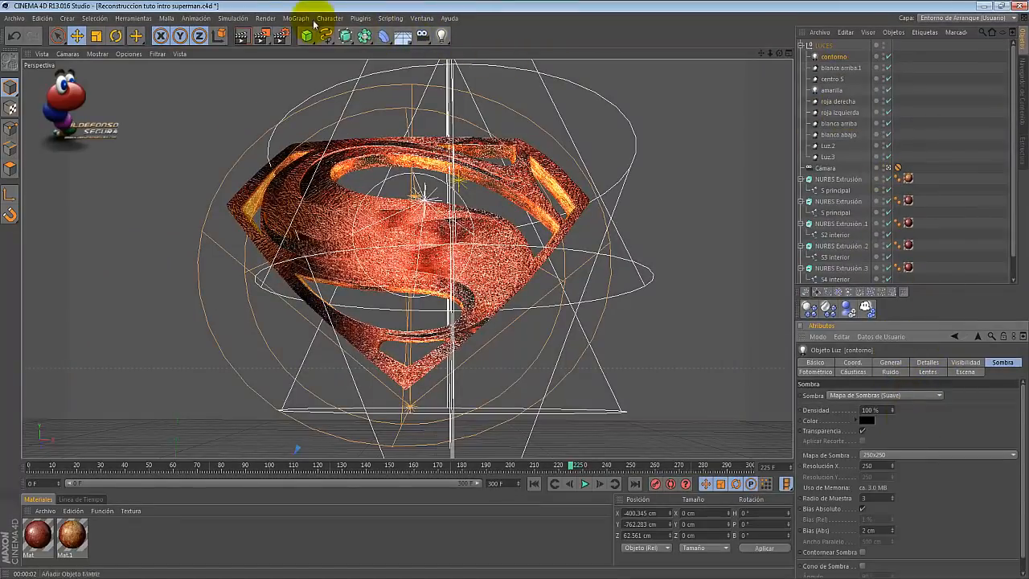
Merge the CONTORNO Illustrator path into the project with the default import settings and start editing its Z position.
click(29, 14)
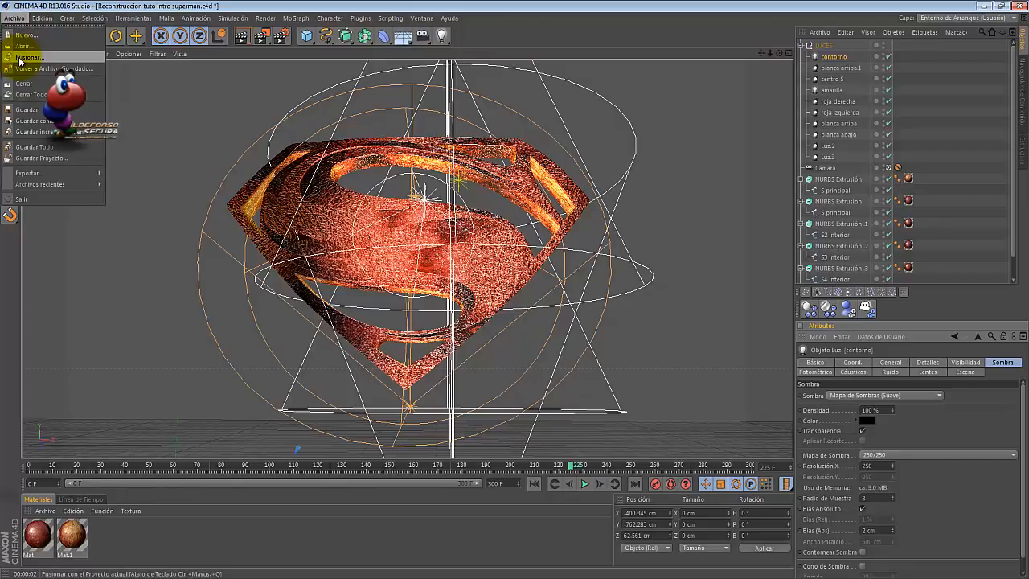
click(127, 115)
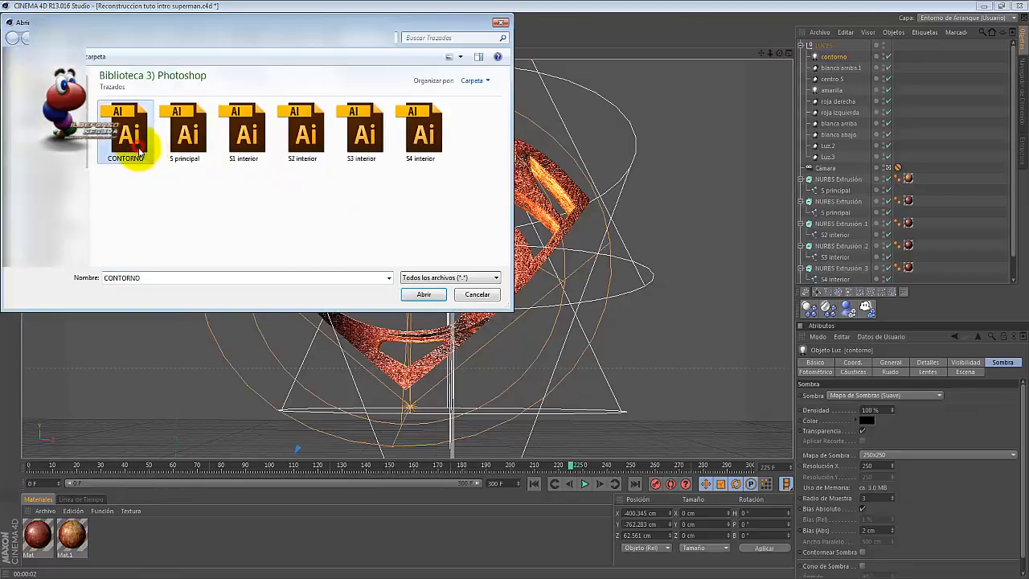
click(422, 294)
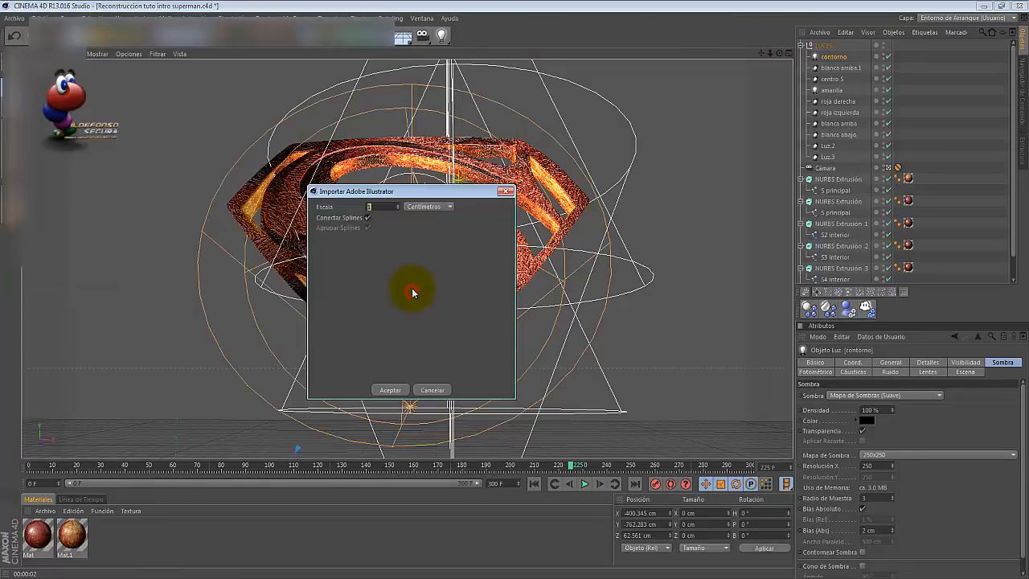
click(387, 390)
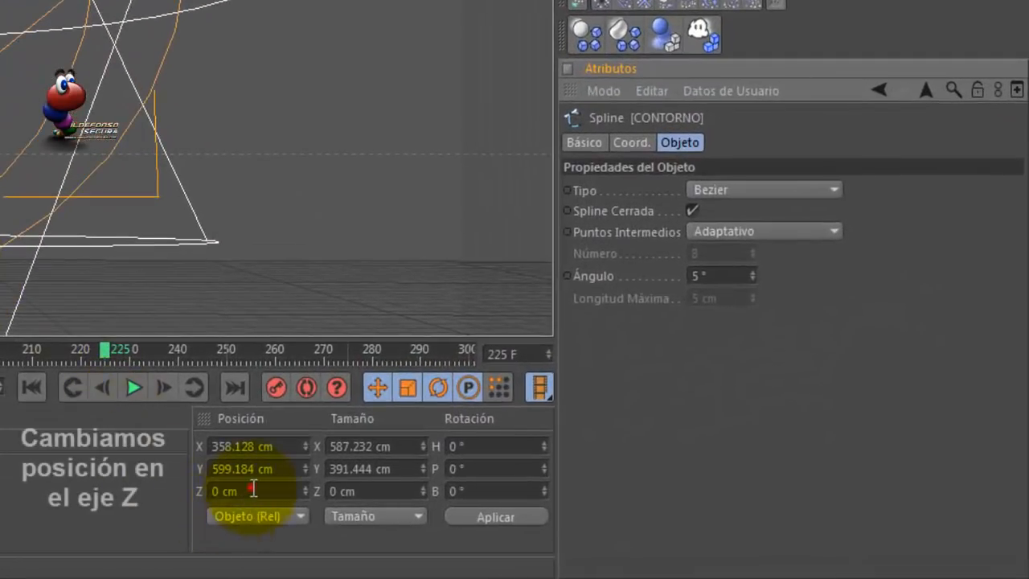
click(253, 488)
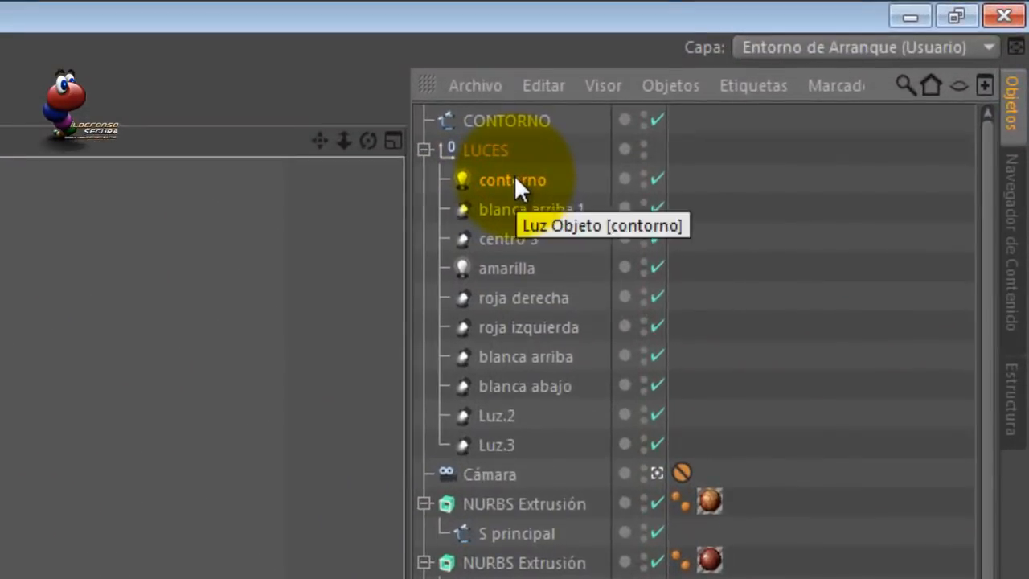
Add an Alinear a Spline tag to the contorno light and assign the CONTORNO spline as its path.
right_click(832, 66)
mouse_move(553, 196)
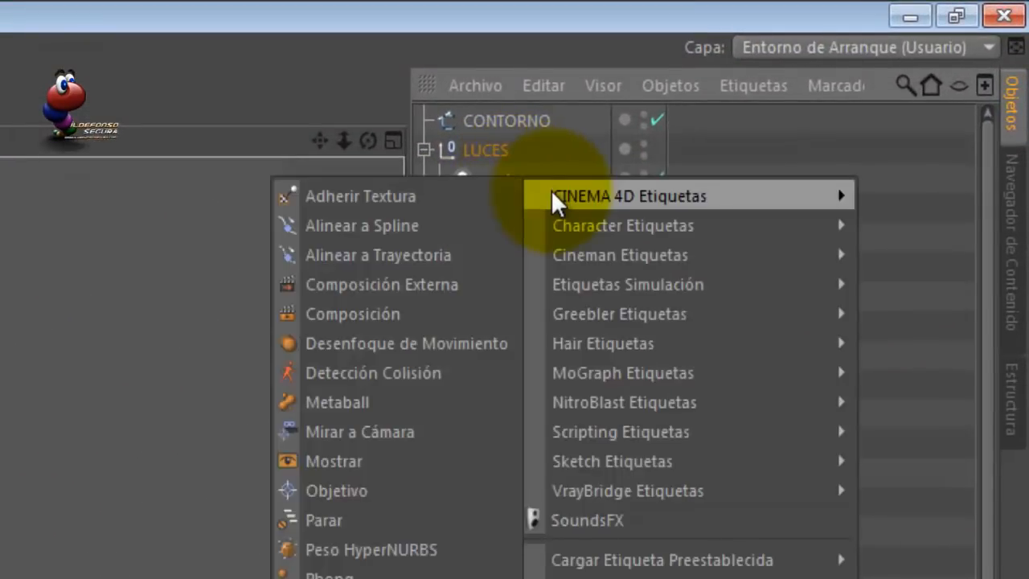
click(436, 225)
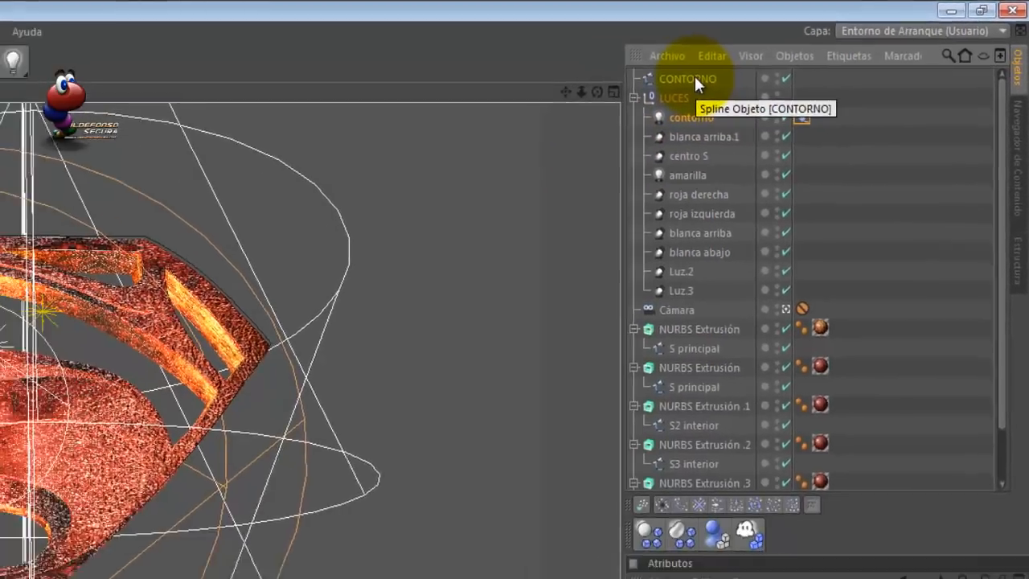
drag(568, 110, 712, 578)
drag(636, 395, 645, 448)
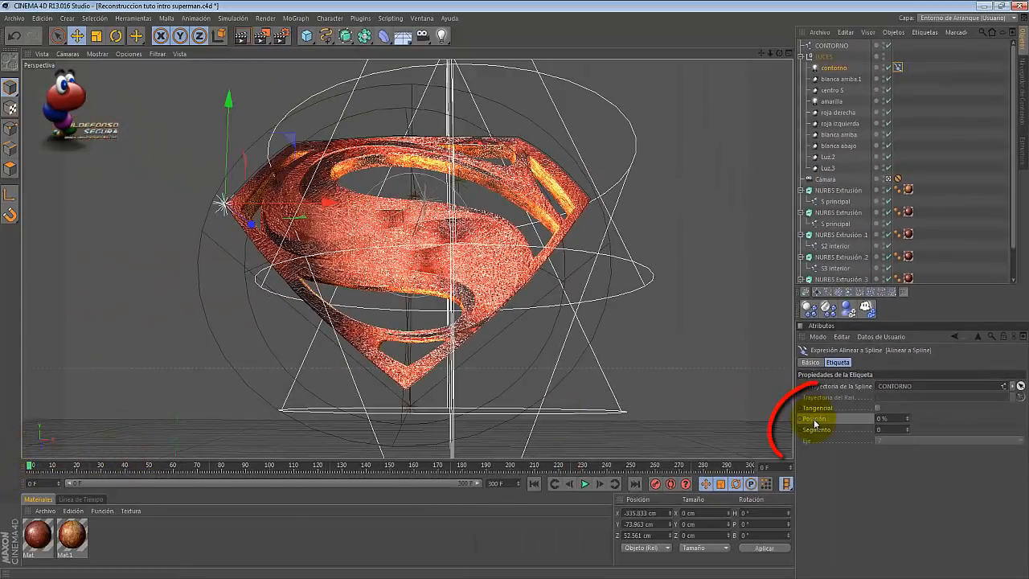
Keyframe the tag's Posición at 0 % on frame 0 and 100 % on frame 300, and play the light's movement from the start.
ctrl+click(806, 420)
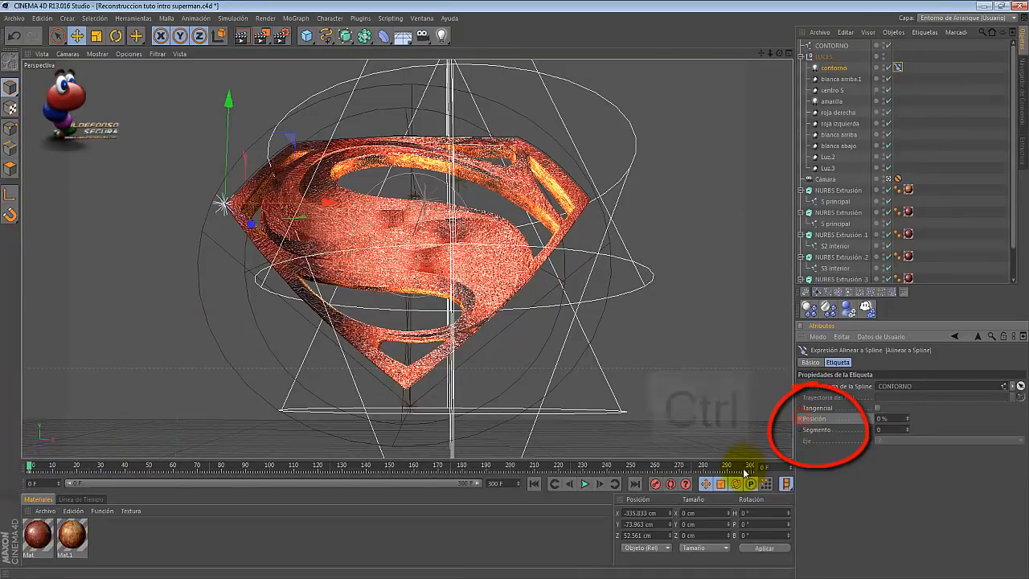
click(634, 484)
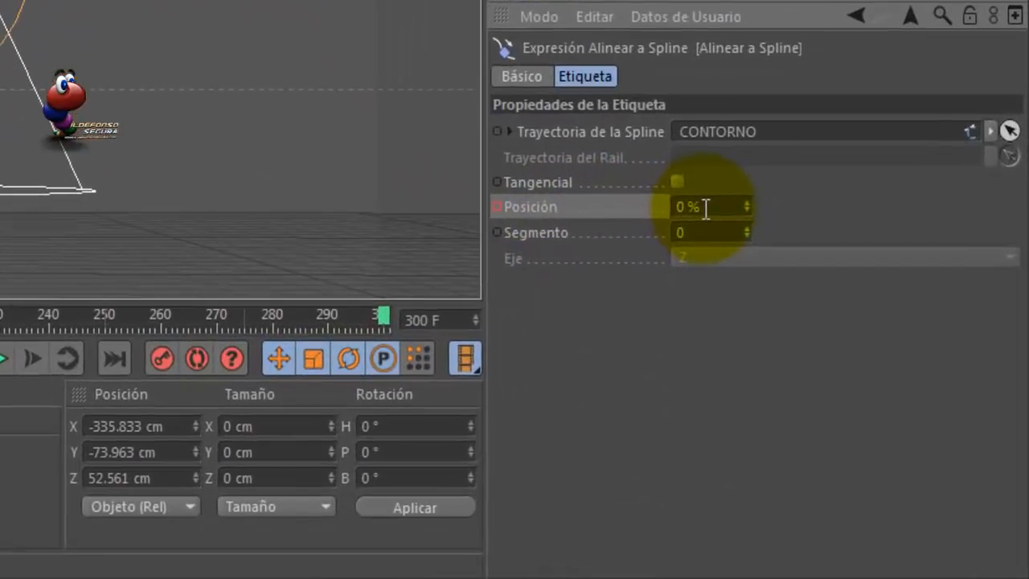
double_click(887, 418)
text(100)
key(Return)
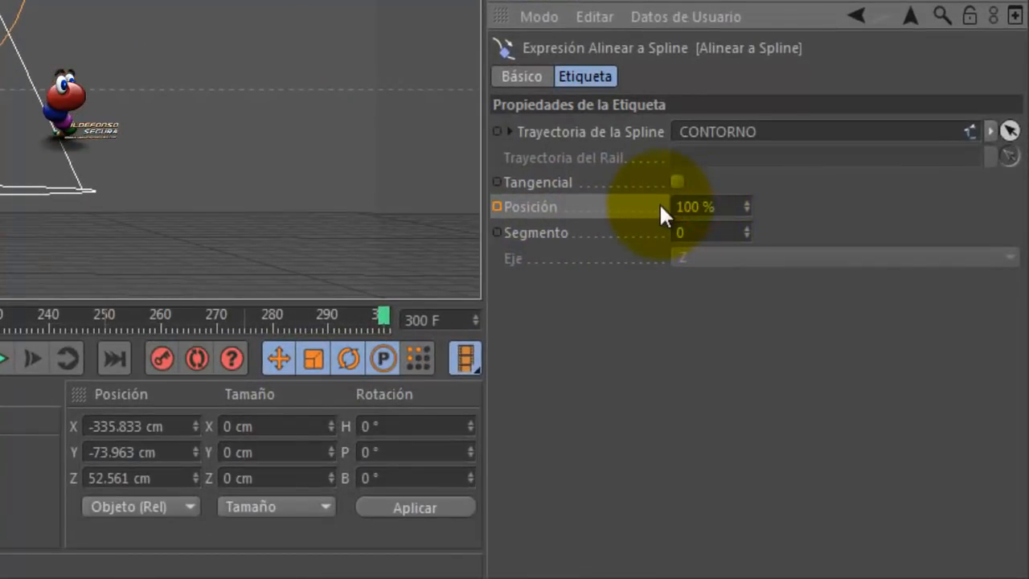
ctrl+click(497, 204)
click(252, 429)
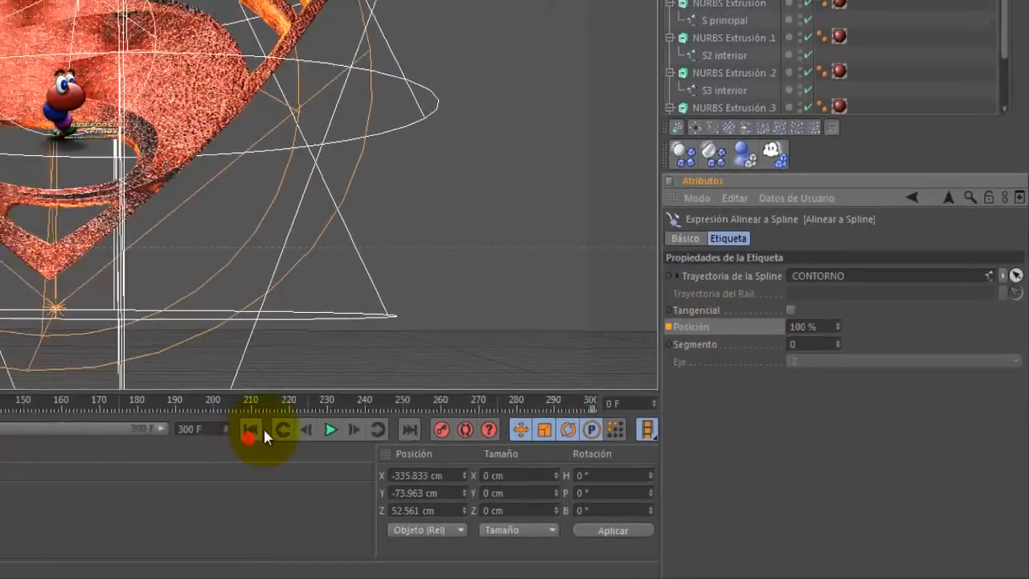
click(584, 484)
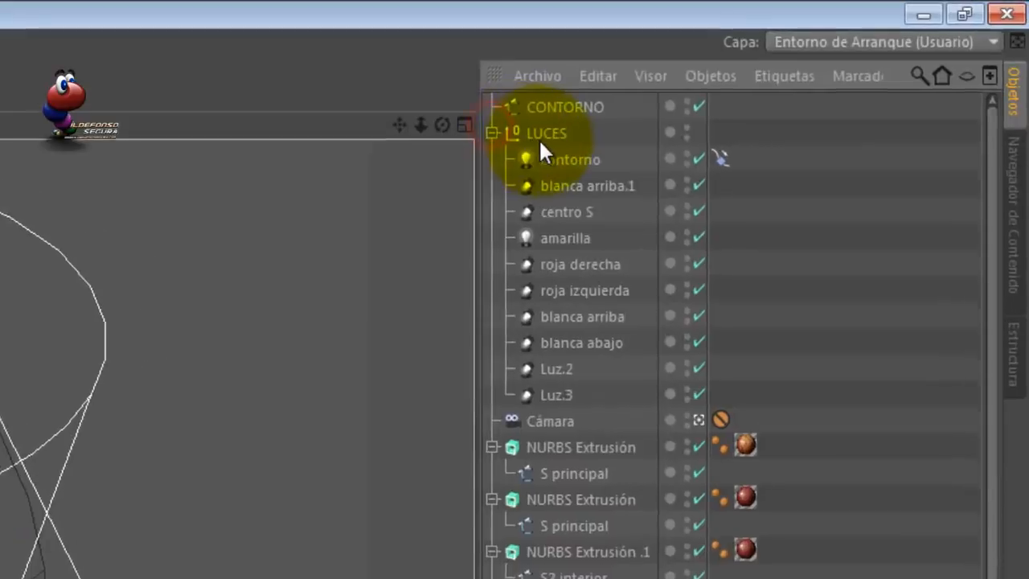
Collapse the LUCES group and record a position, scale and rotation keyframe for Cámara at frame 300.
click(448, 145)
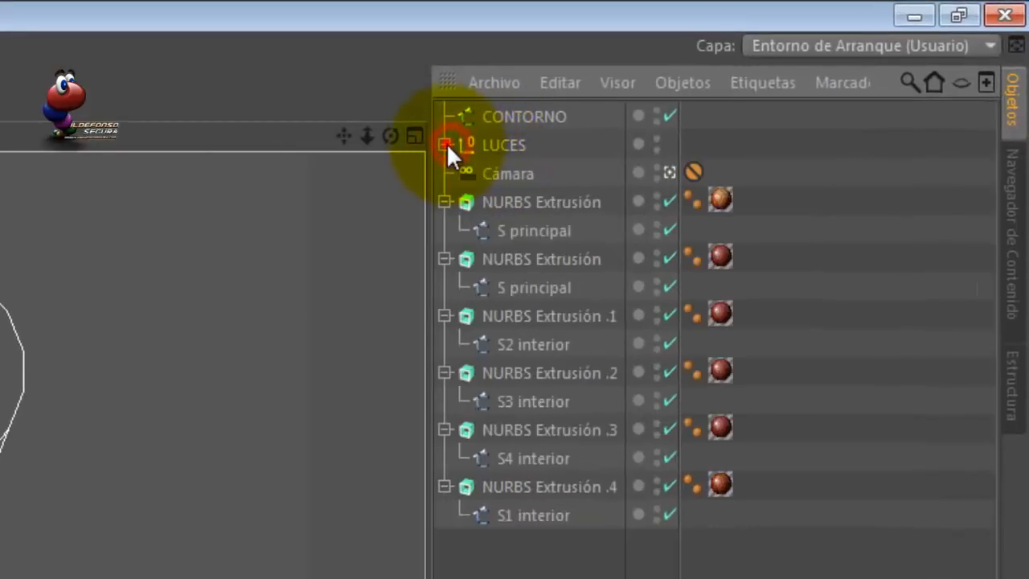
click(509, 173)
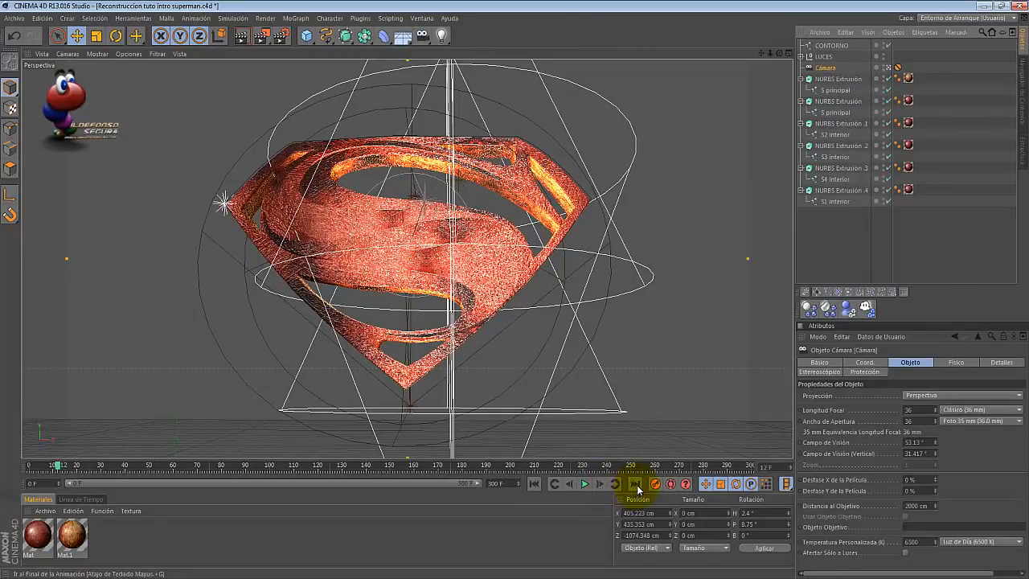
click(635, 485)
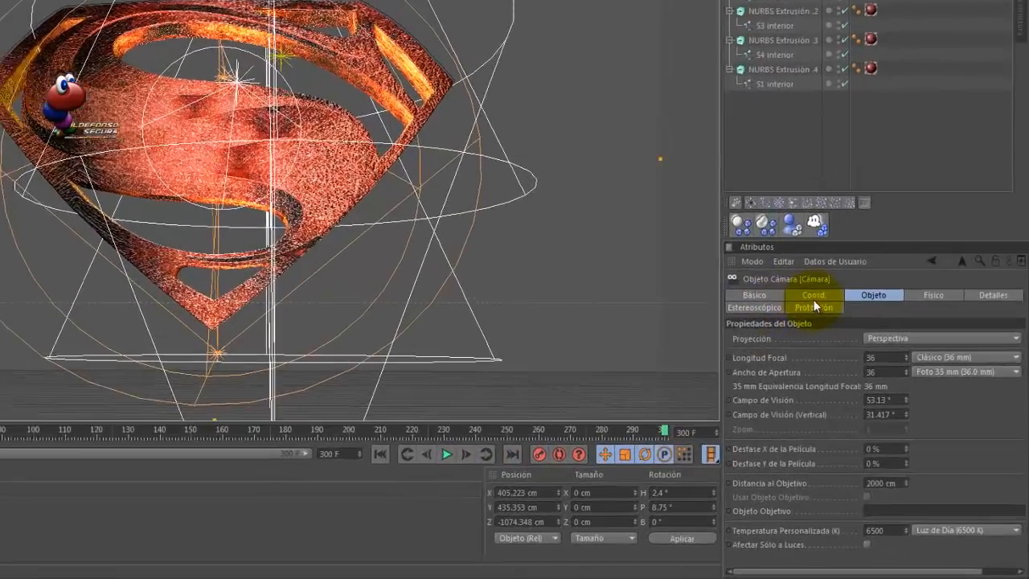
click(864, 362)
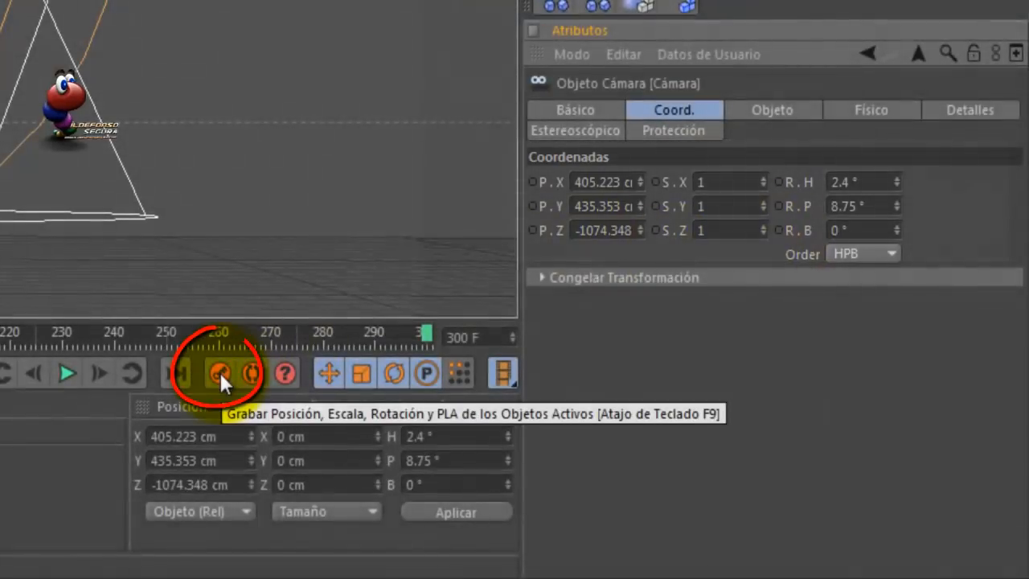
click(220, 373)
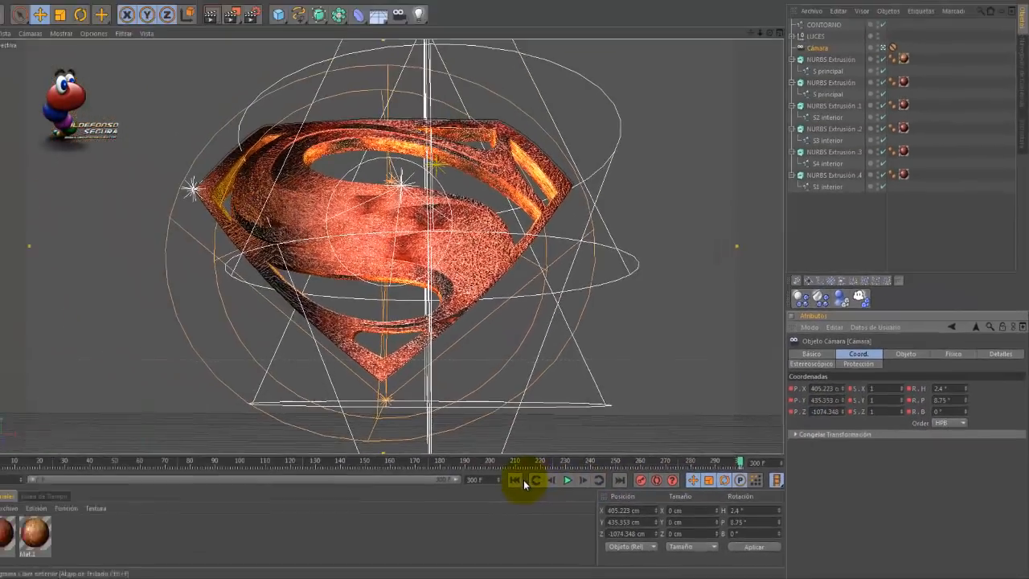
Return to frame 0 and delete the protection tag from Cámara.
click(518, 482)
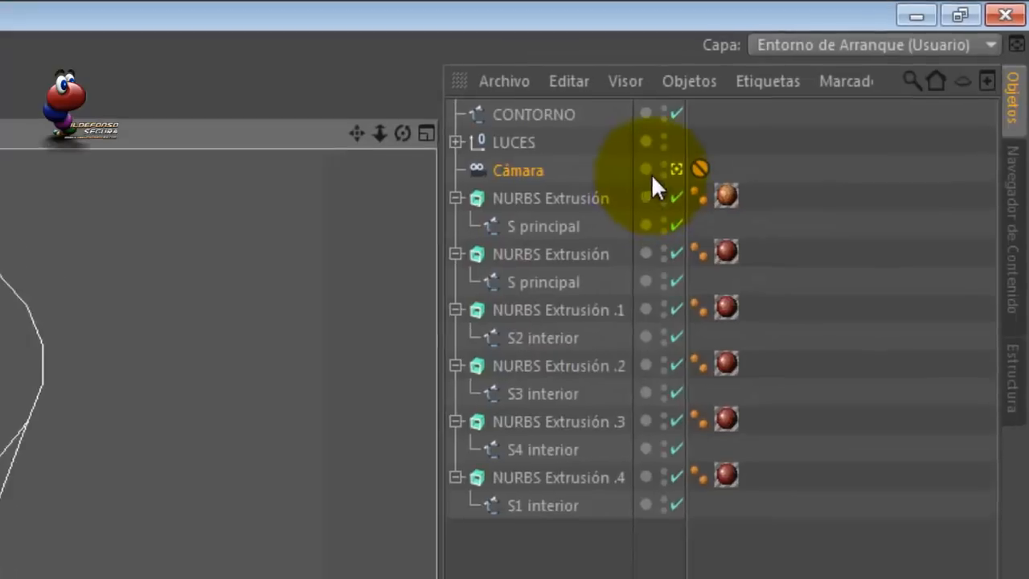
click(897, 67)
key(Delete)
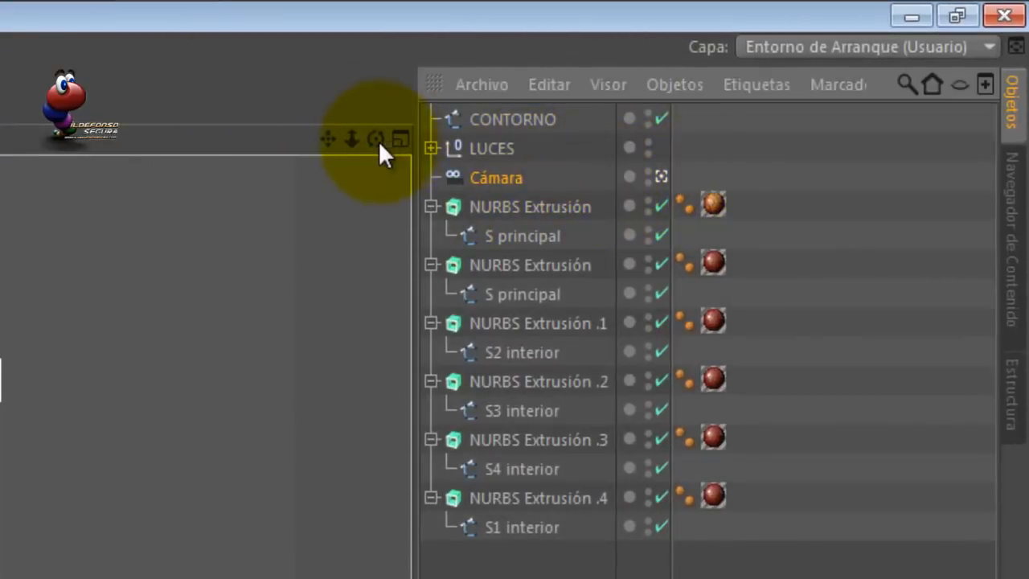
Reframe Cámara at frame 0 to a close oblique view with heading about -50.7°, record the keyframe, and play the camera move.
drag(377, 141, 515, 291)
drag(328, 139, 515, 290)
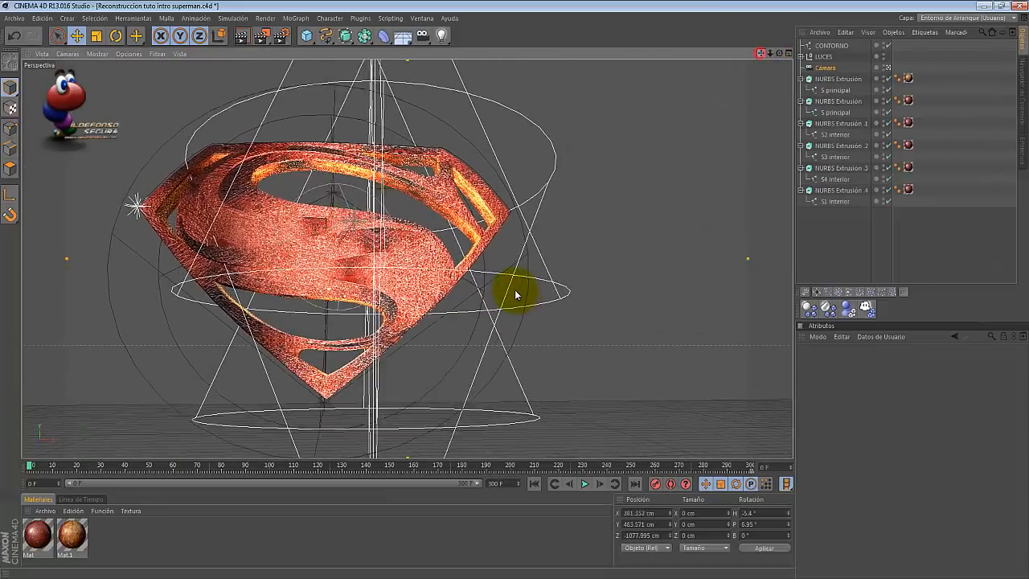
drag(779, 53, 516, 291)
drag(761, 53, 517, 294)
drag(770, 53, 517, 292)
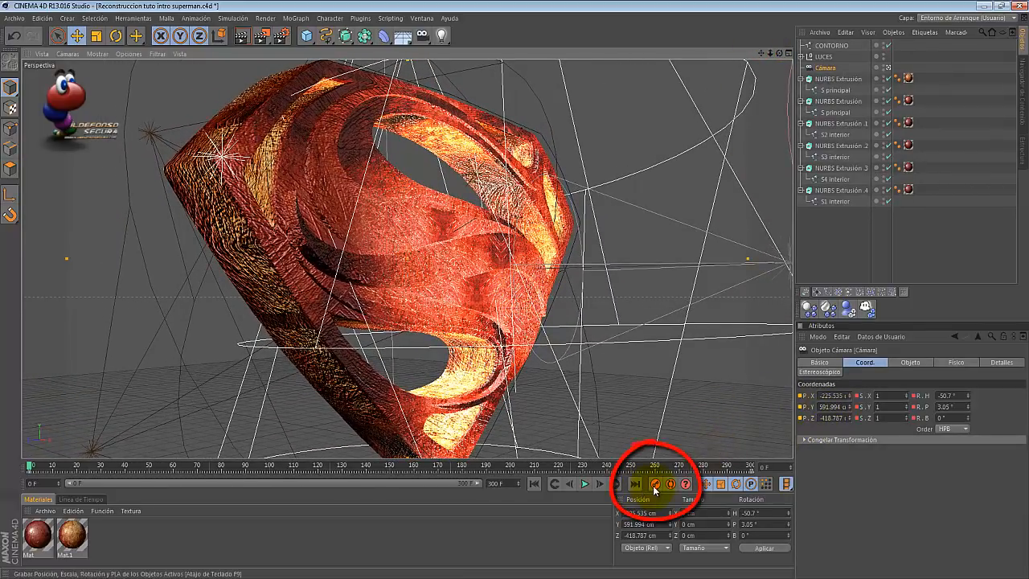
click(584, 484)
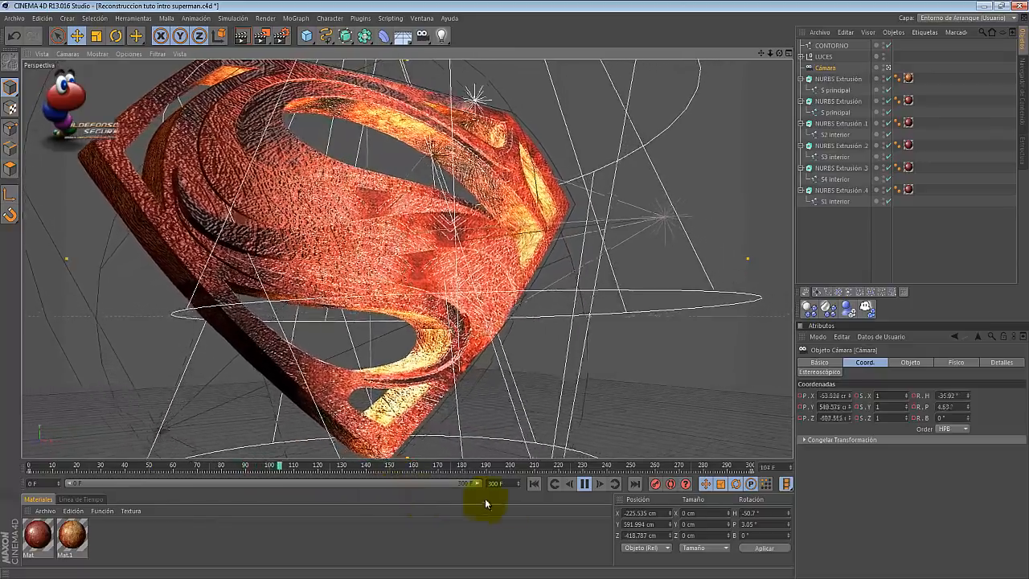
click(583, 483)
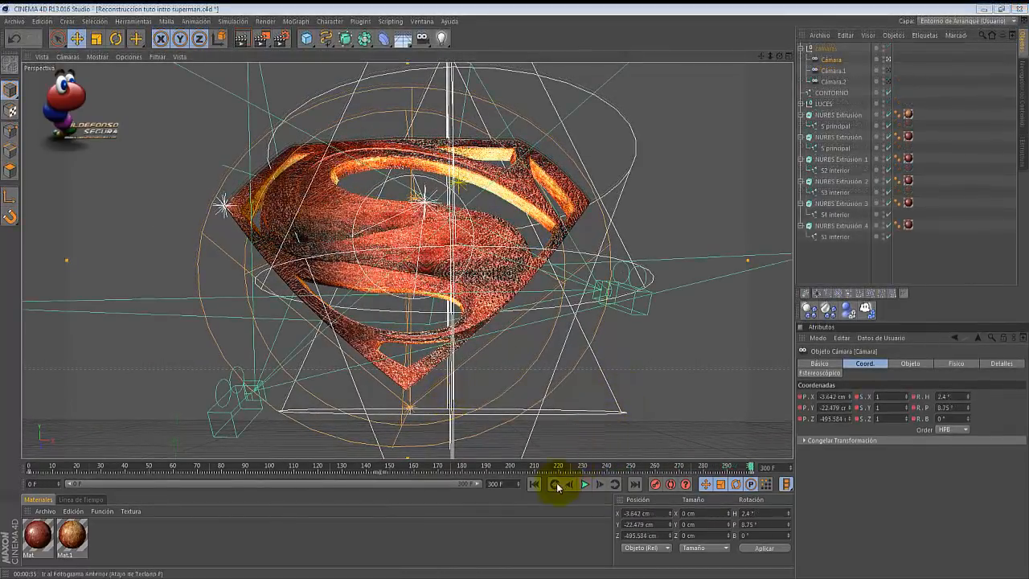
Look through Cámara.1 and scrub its animation from frame 0 to 300, returning to the first frame.
click(534, 483)
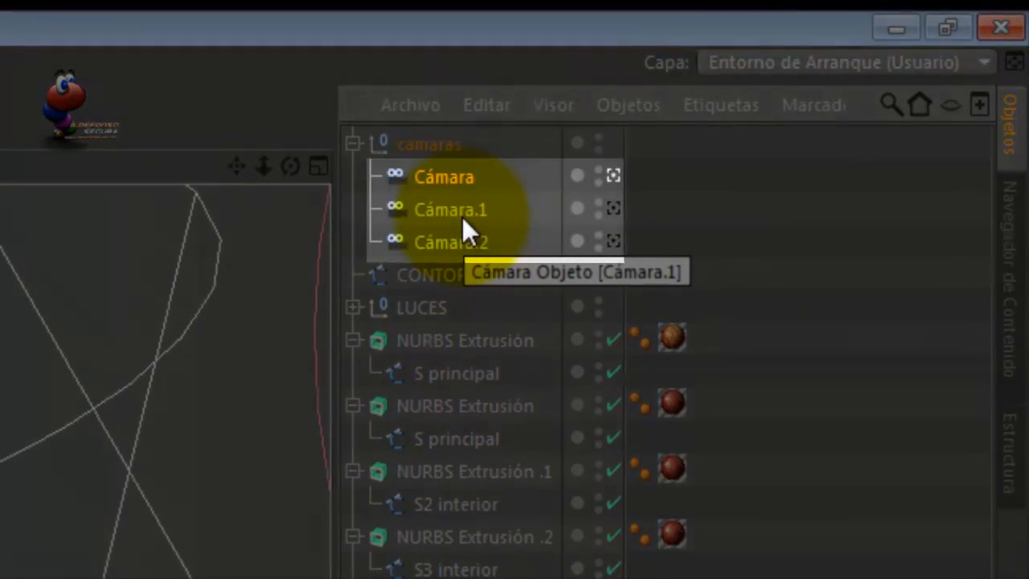
click(470, 208)
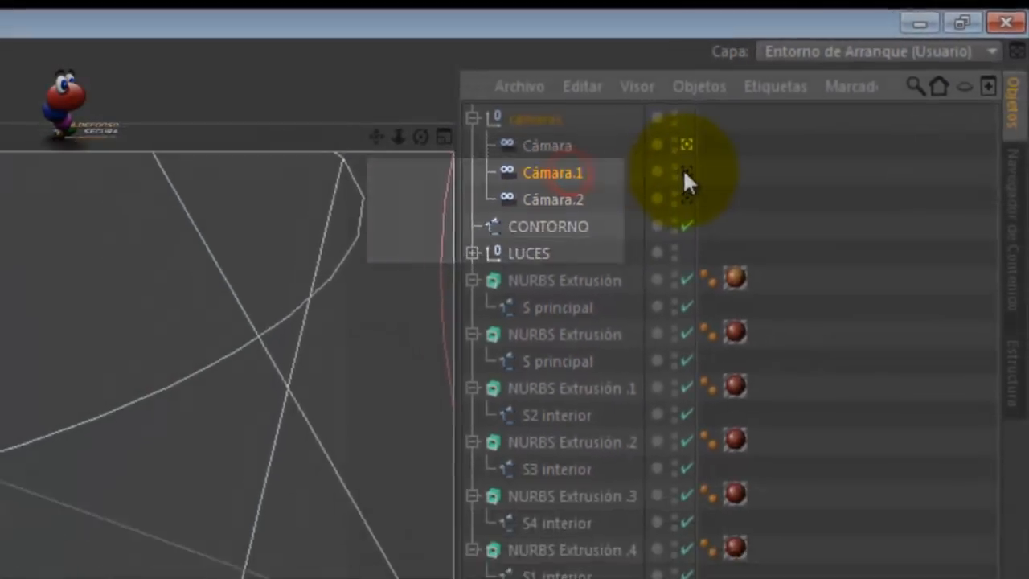
click(686, 171)
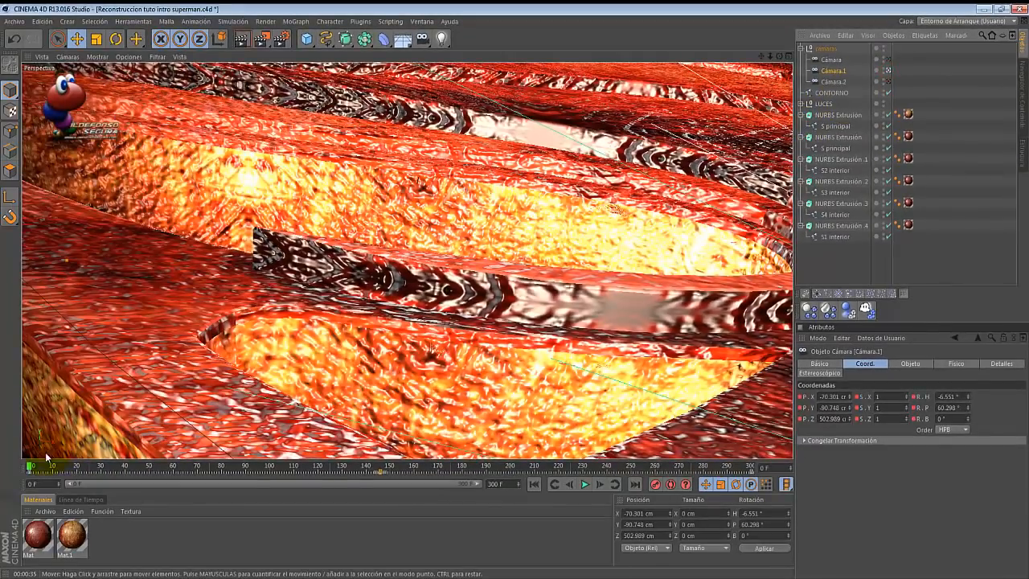
drag(32, 468, 817, 470)
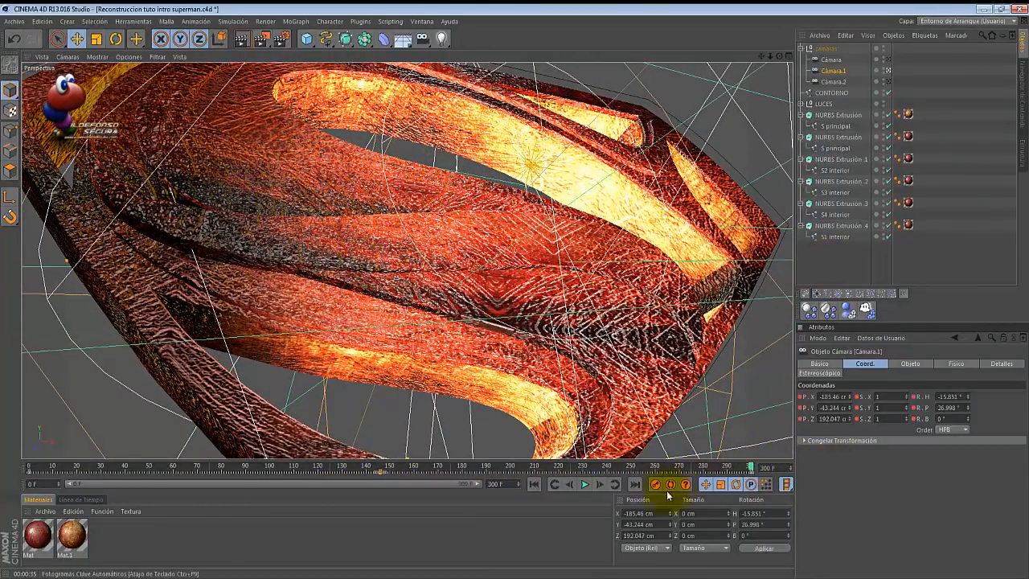
click(534, 484)
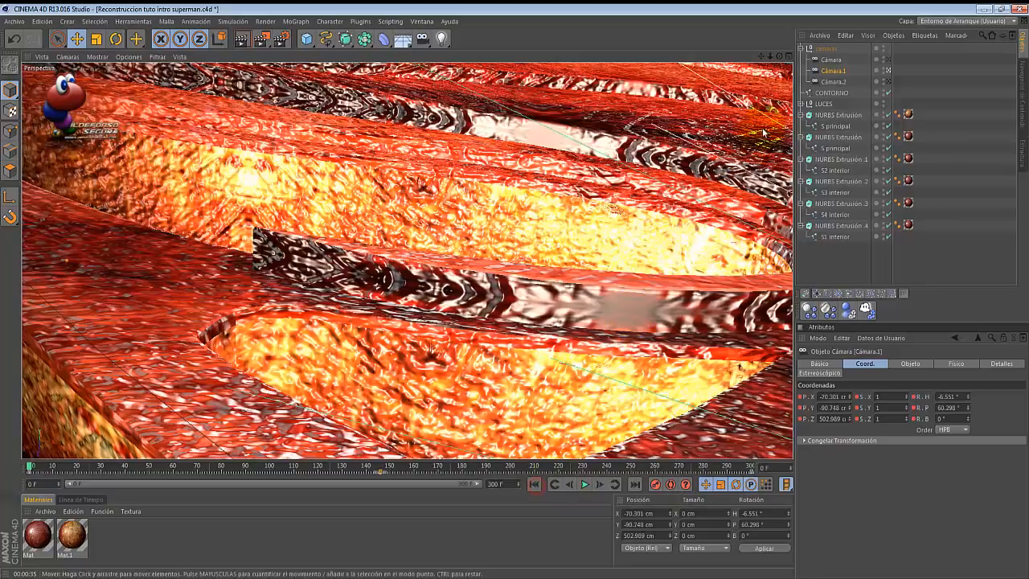
Look through Cámara.2, scrub its animation from frame 0 to 300, and switch the view back to Cámara at the start.
click(840, 82)
click(887, 82)
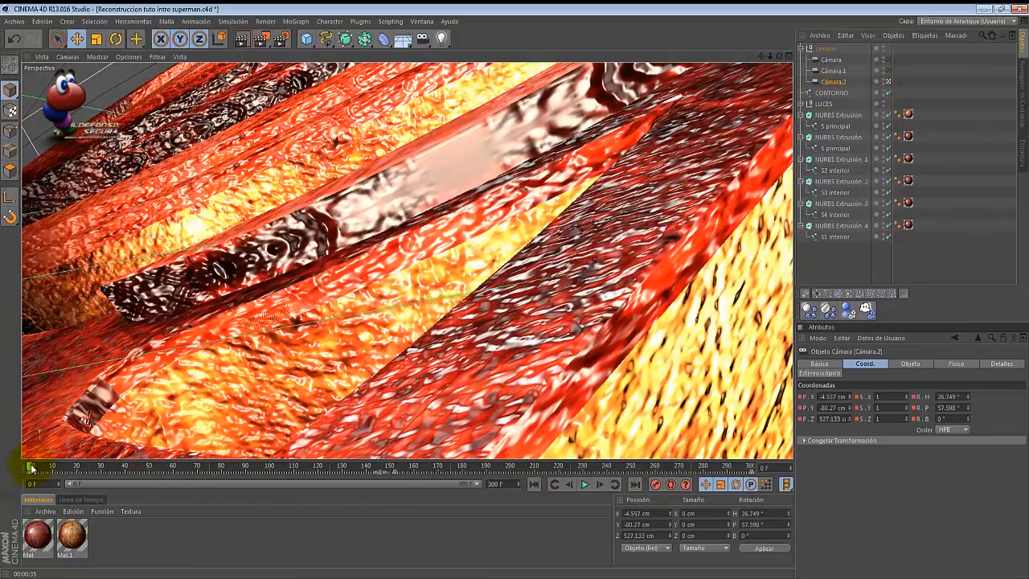
drag(31, 466, 780, 487)
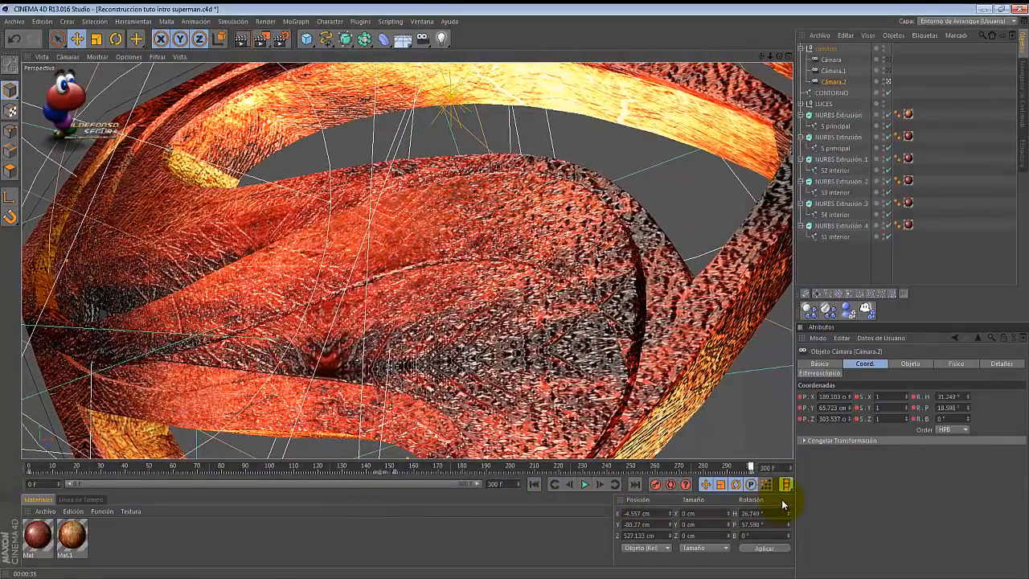
click(533, 484)
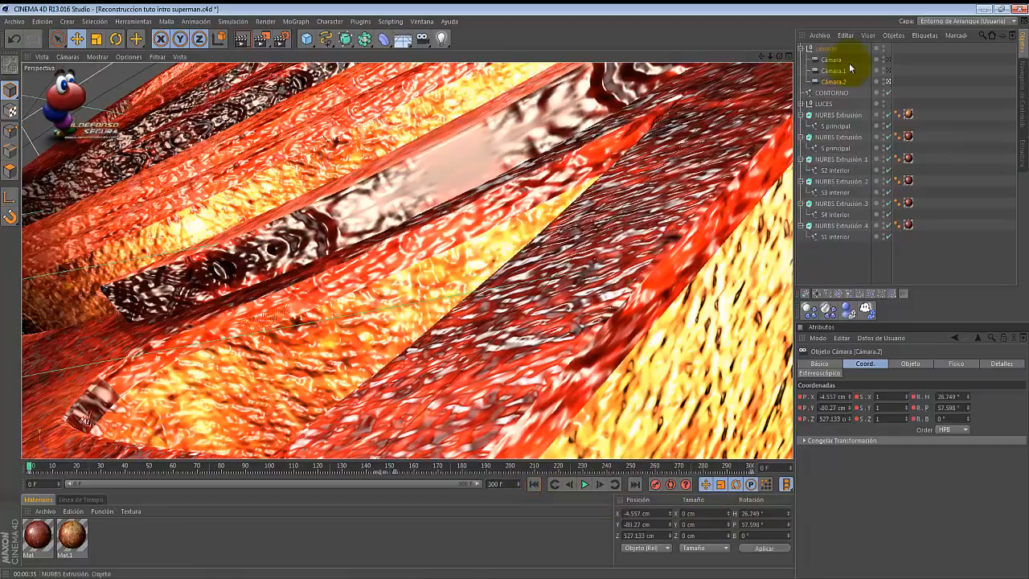
click(890, 60)
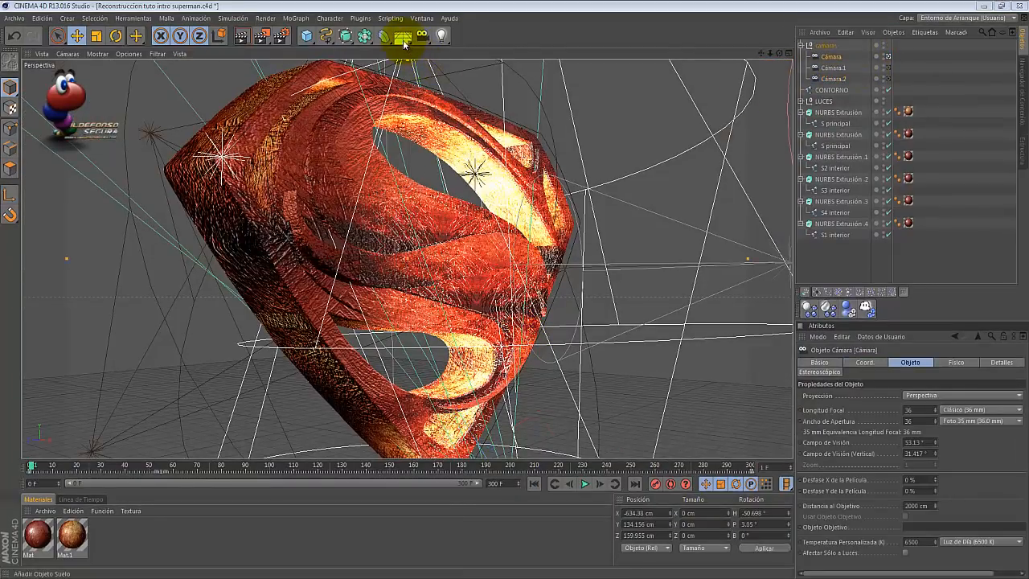
Add a Stage object and keyframe Cámara.1 as its active camera at frame 0.
drag(404, 44, 450, 145)
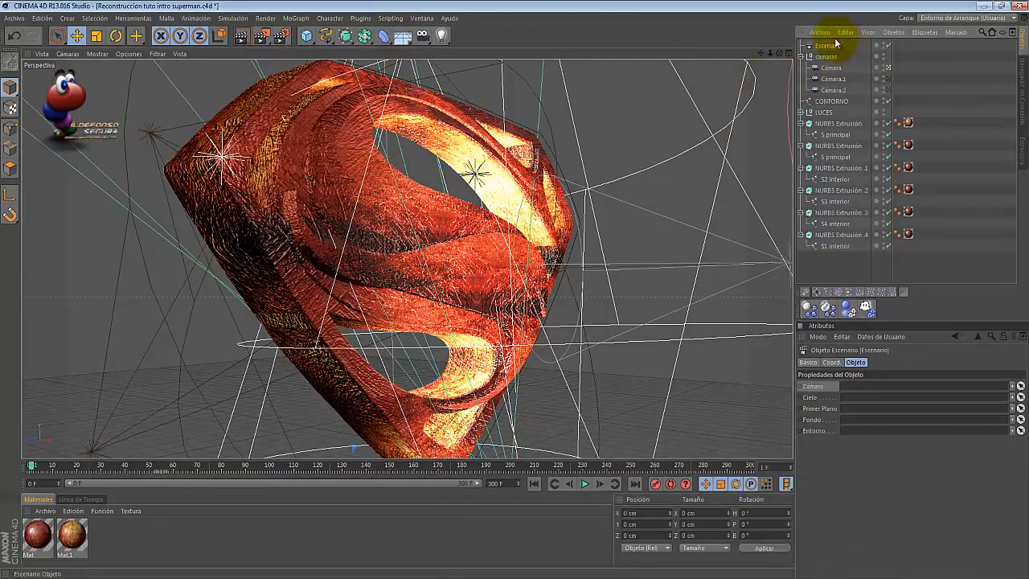
click(857, 363)
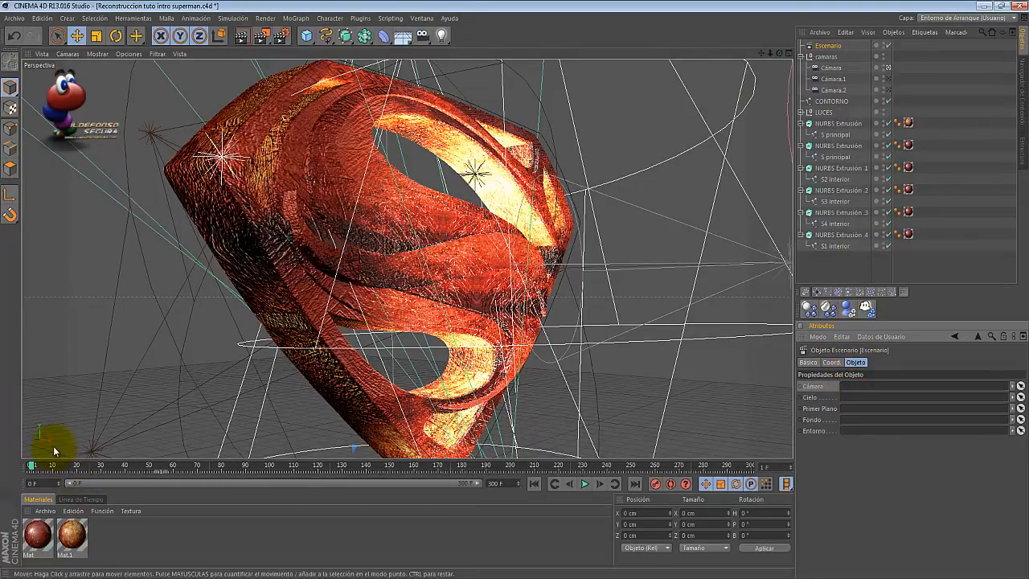
click(834, 79)
drag(849, 386, 848, 386)
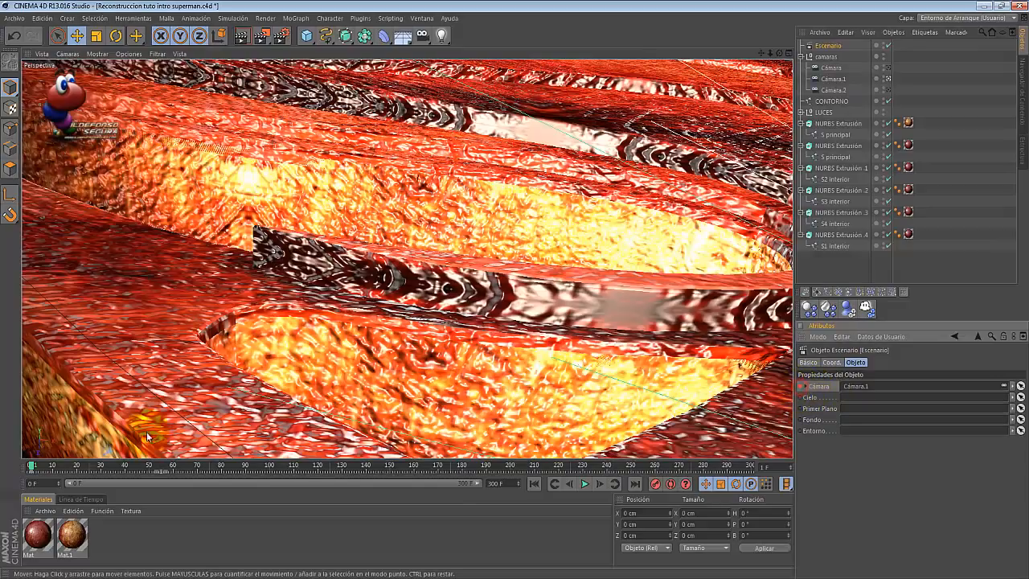
Switch the Stage camera to Cámara.2 at frame 49 and record the keyframe.
drag(29, 464, 147, 488)
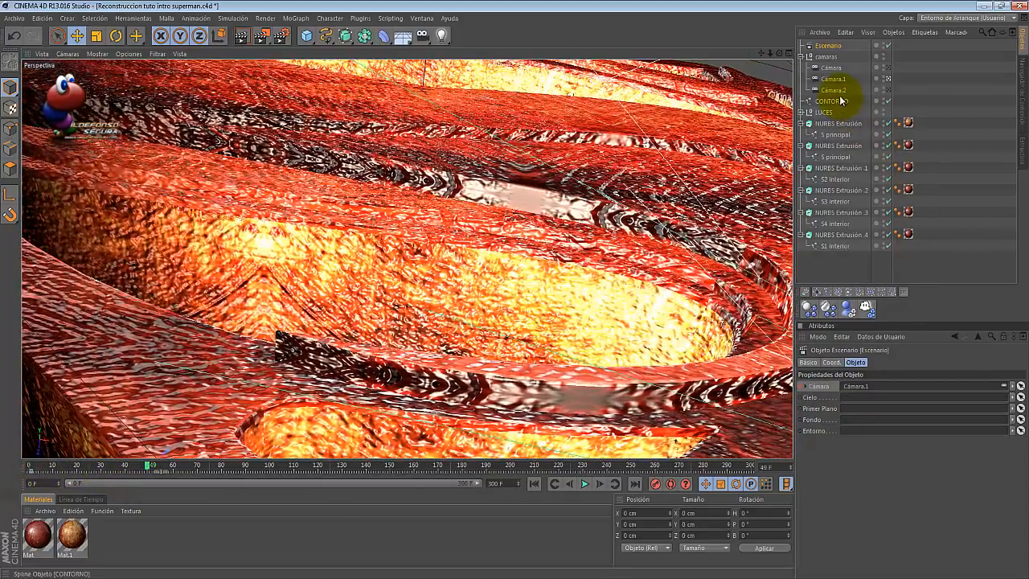
drag(835, 91, 865, 395)
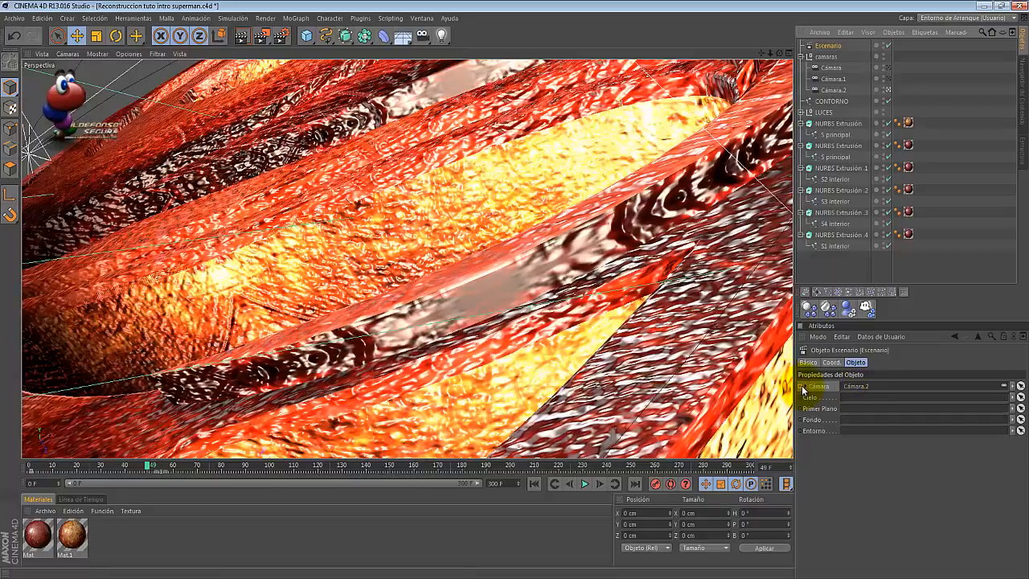
click(801, 386)
Switch the Stage camera back to Cámara.1 at frame 101 and record the keyframe.
drag(150, 471, 273, 471)
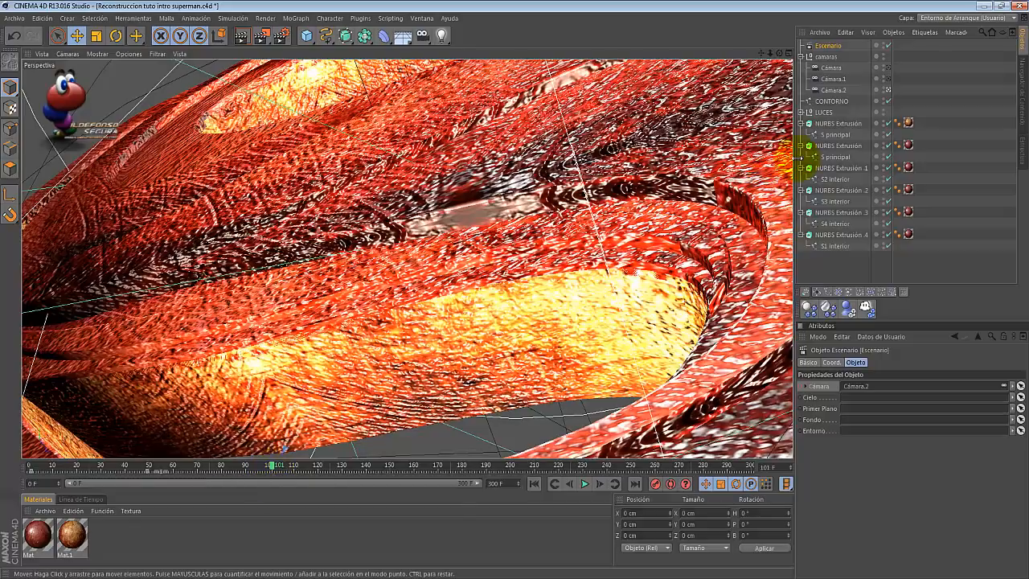
drag(833, 82, 848, 142)
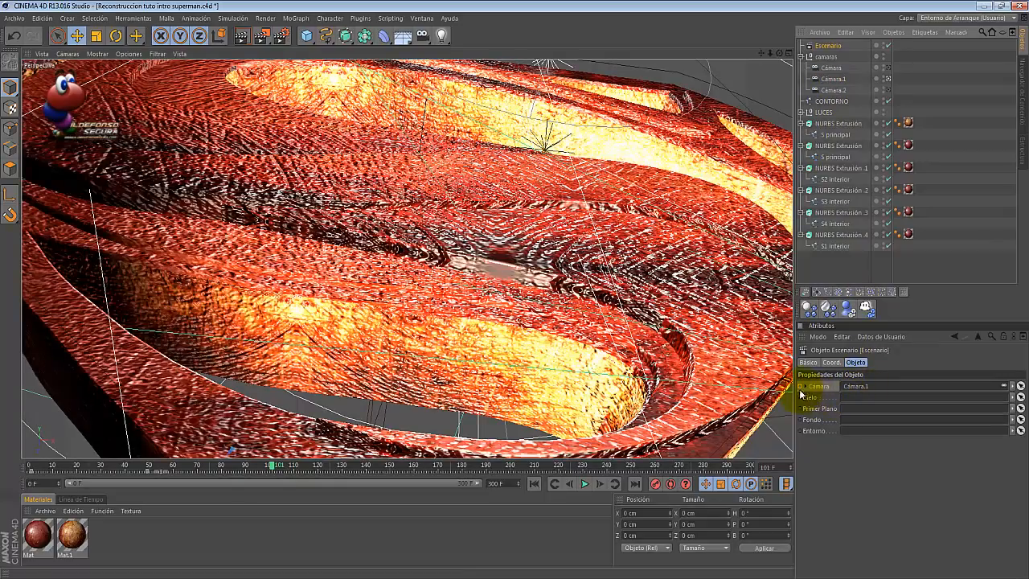
ctrl+click(800, 386)
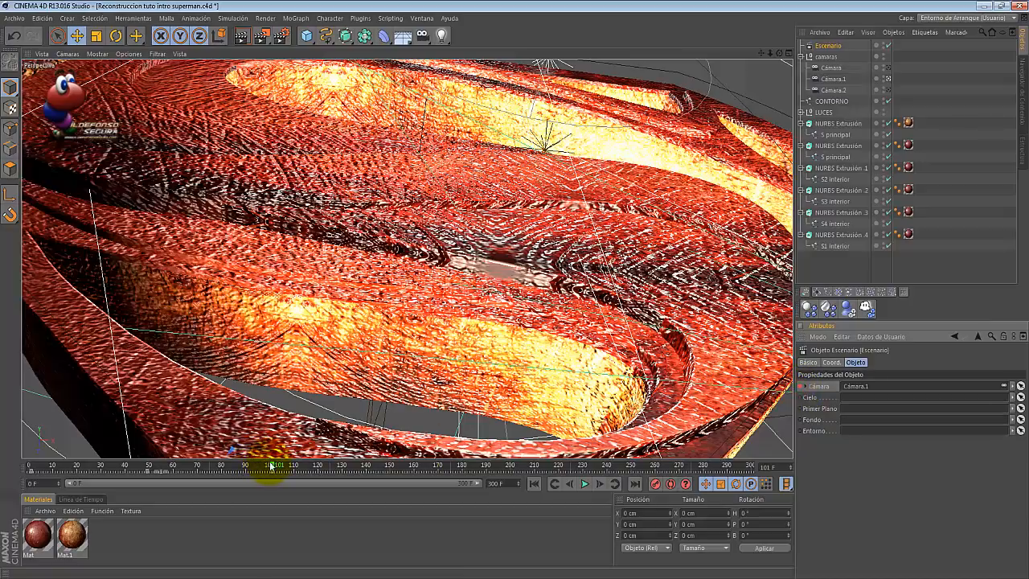
Keyframe the Stage camera as Cámara.2 at frame 150 and as Cámara.1 at frame 201.
drag(269, 469, 391, 486)
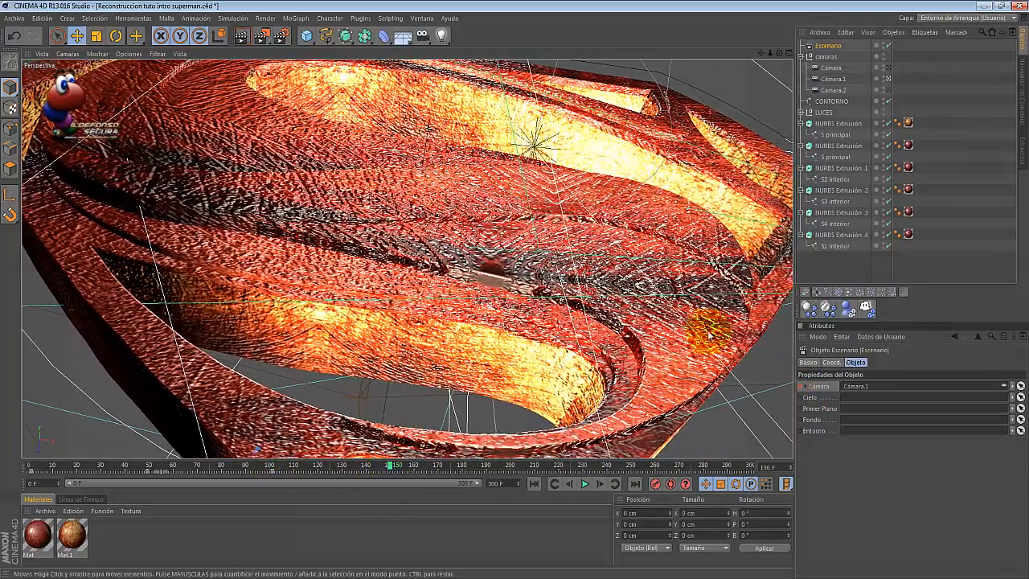
drag(842, 95, 855, 388)
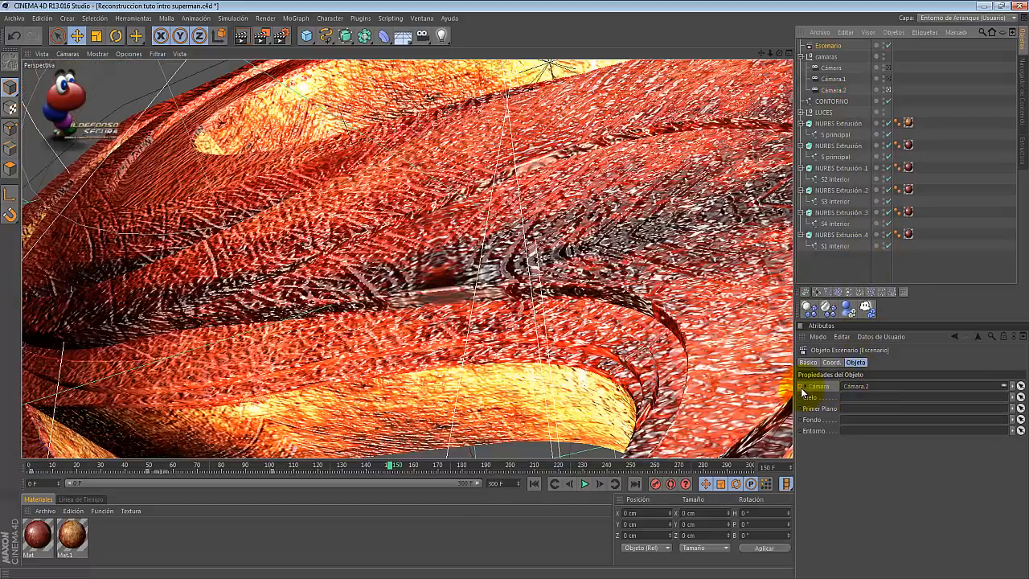
drag(392, 466, 514, 473)
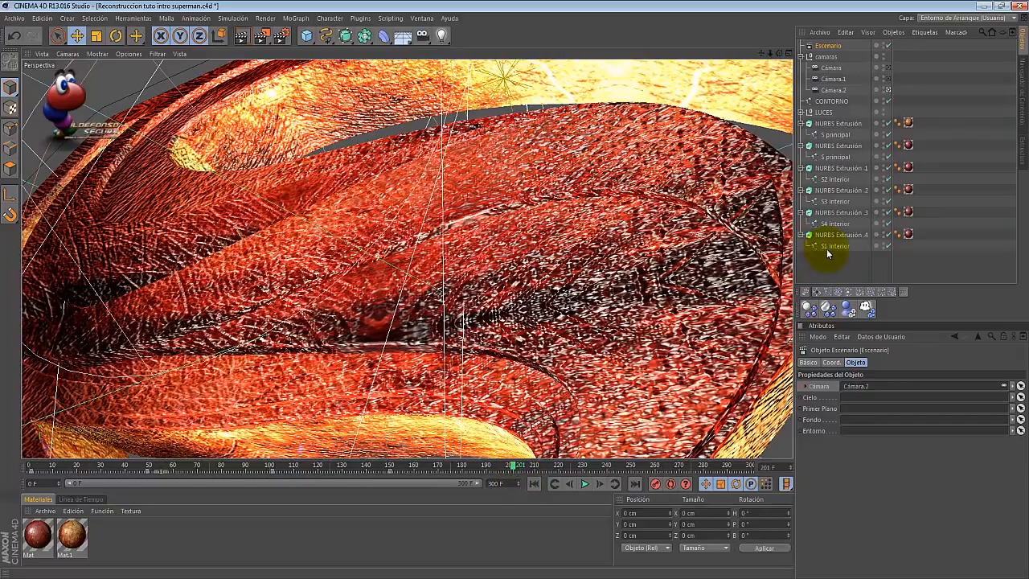
drag(832, 80, 865, 386)
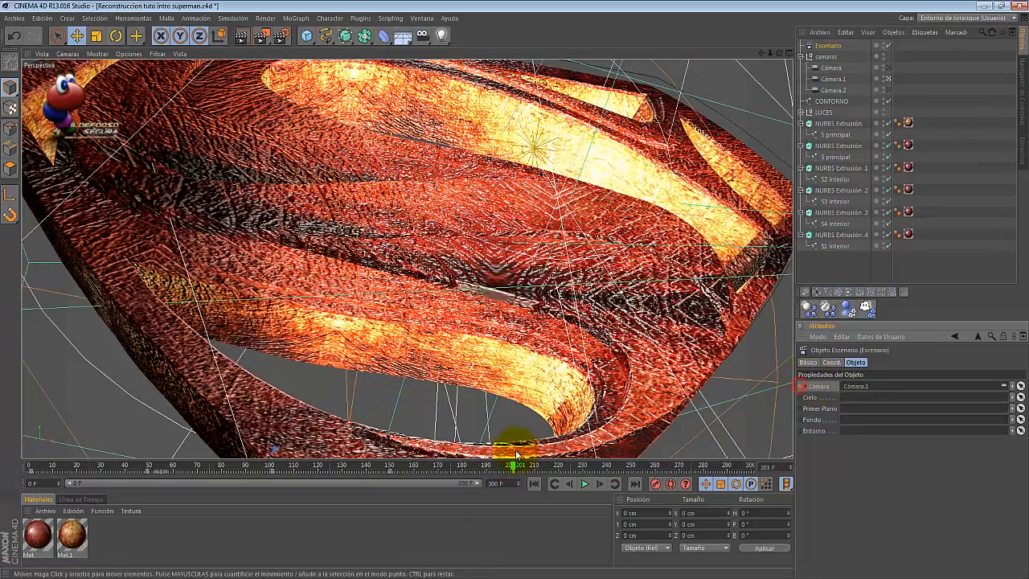
Keyframe Cámara as the Stage camera at frame 235 and play the whole sequence from the start to frame 296.
drag(515, 469, 595, 476)
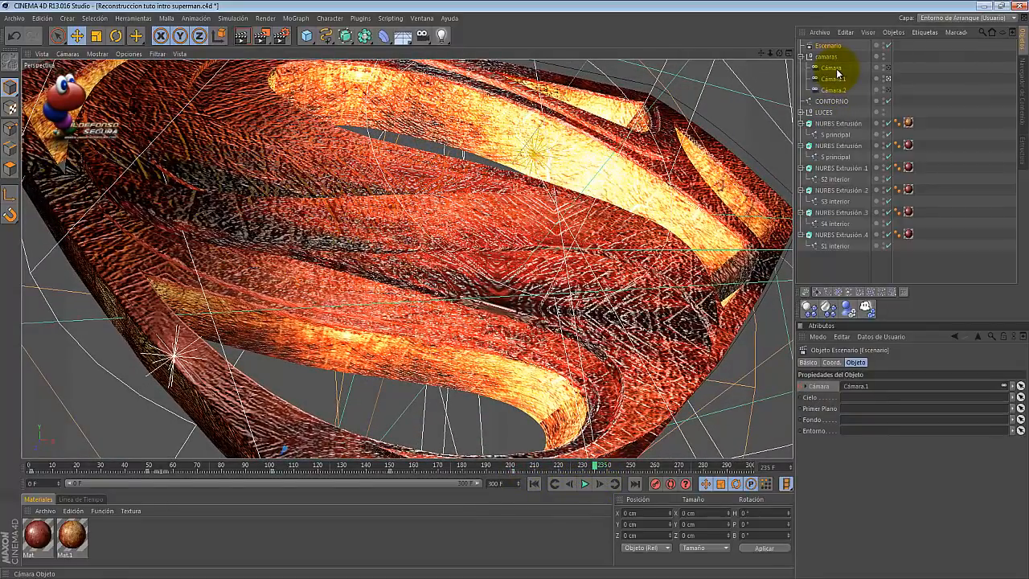
drag(833, 67, 857, 387)
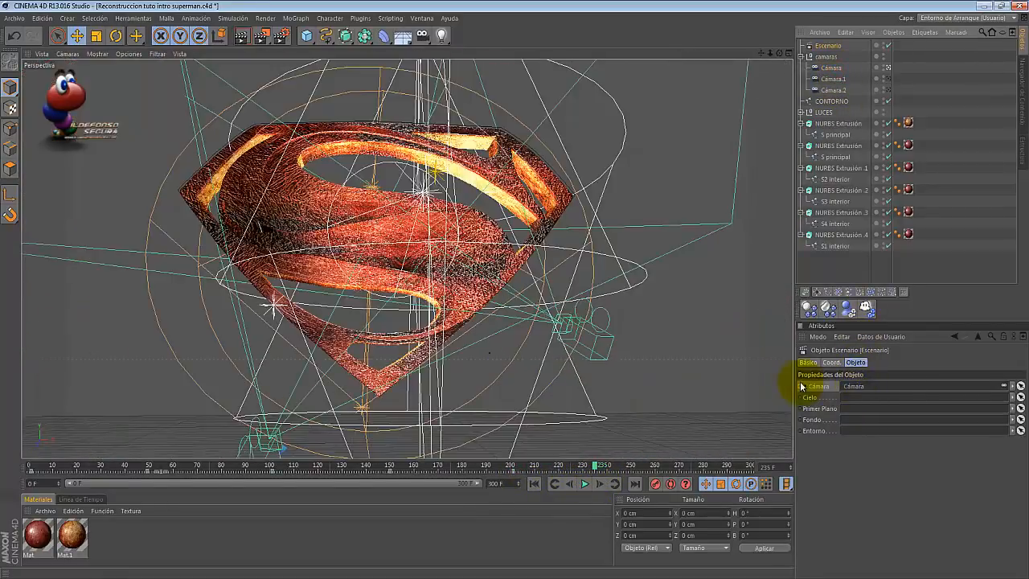
click(533, 483)
click(584, 483)
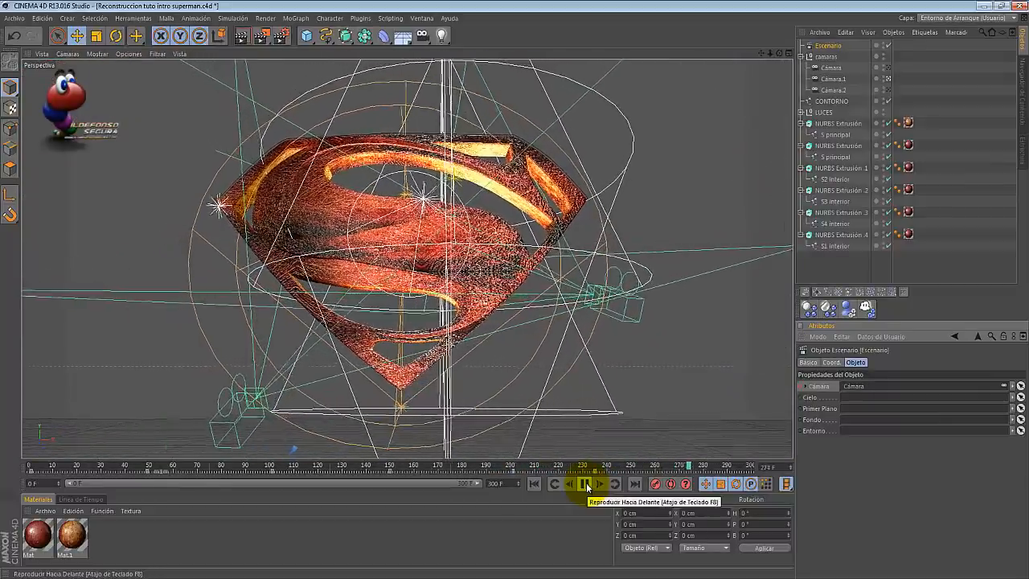
click(586, 482)
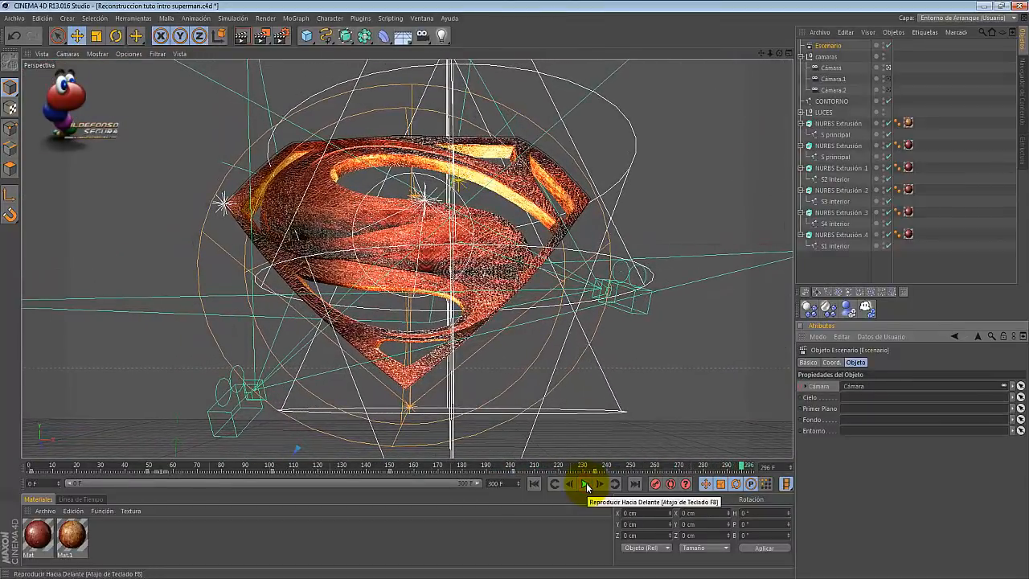
Render the view at frame 296, disable the Stage object, and leave Cámara for the free editor view.
click(542, 415)
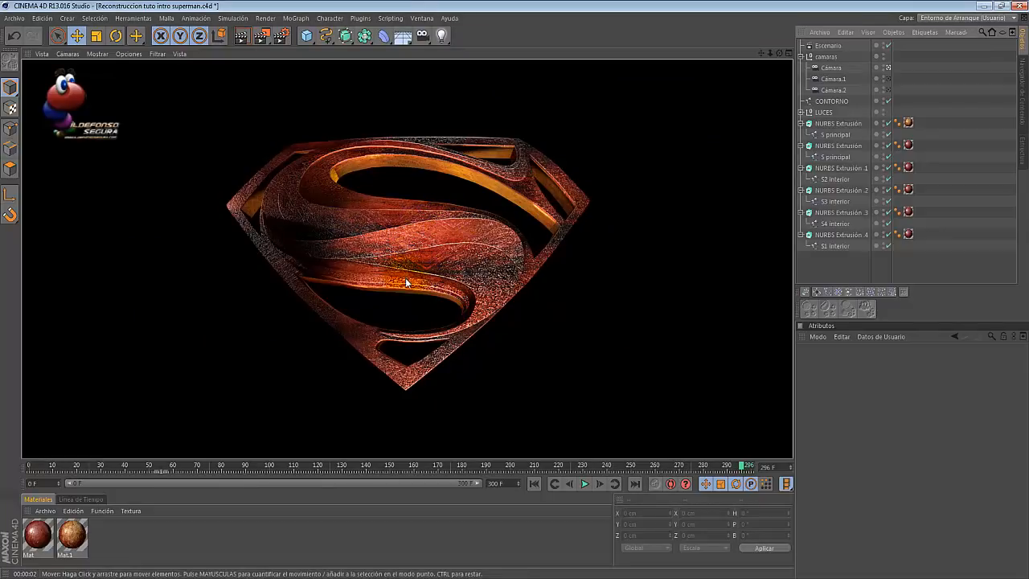
click(889, 45)
click(888, 68)
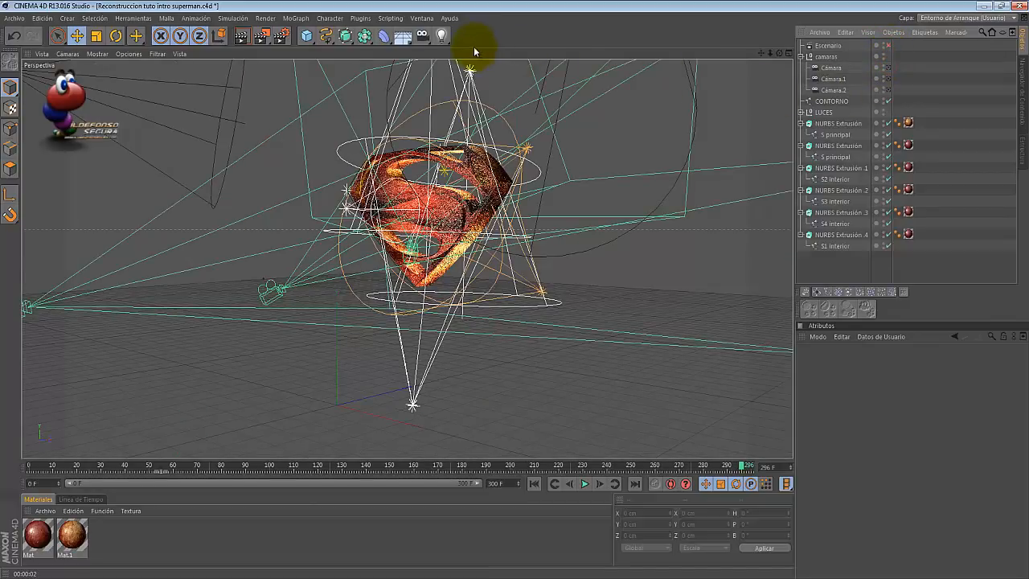
Add a disc primitive with an outer radius of 285 cm and orientation -Z.
drag(306, 36, 373, 71)
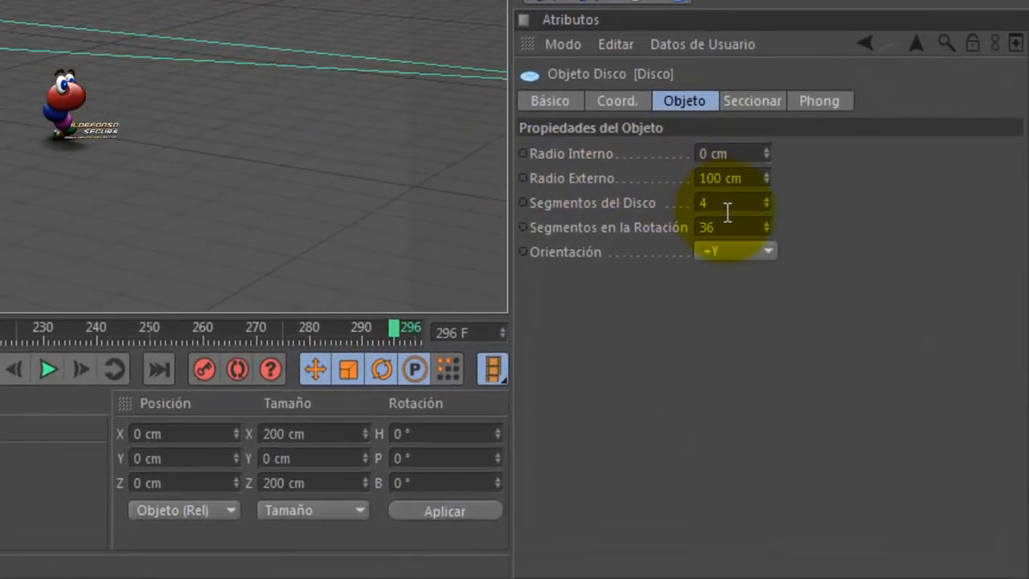
click(747, 176)
text(285)
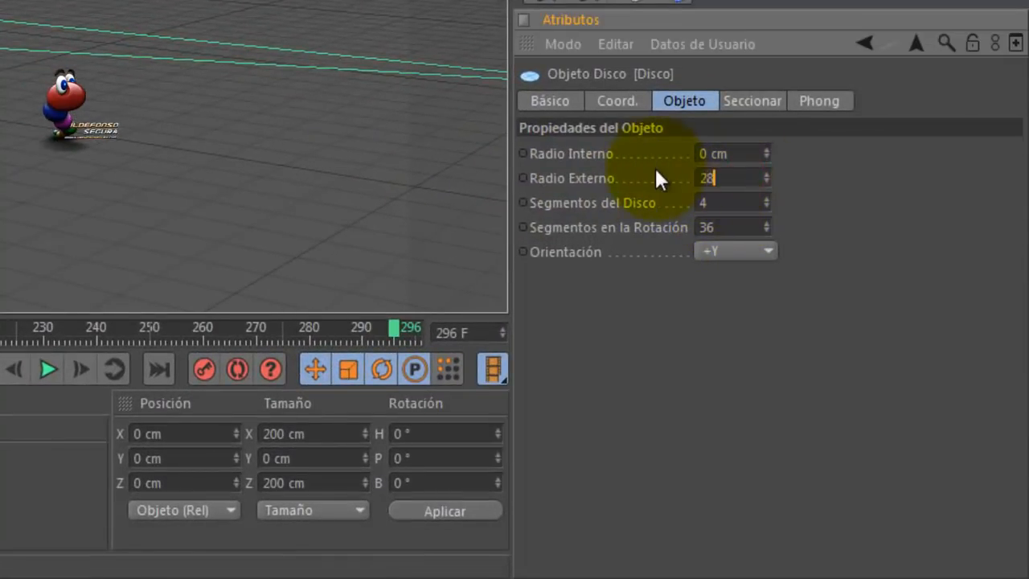
key(Return)
click(727, 252)
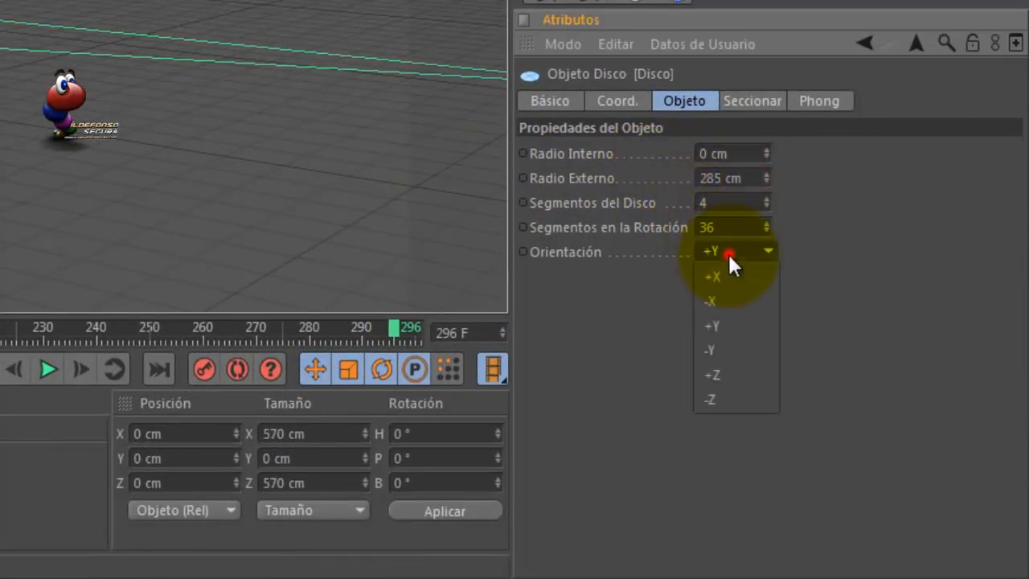
click(728, 352)
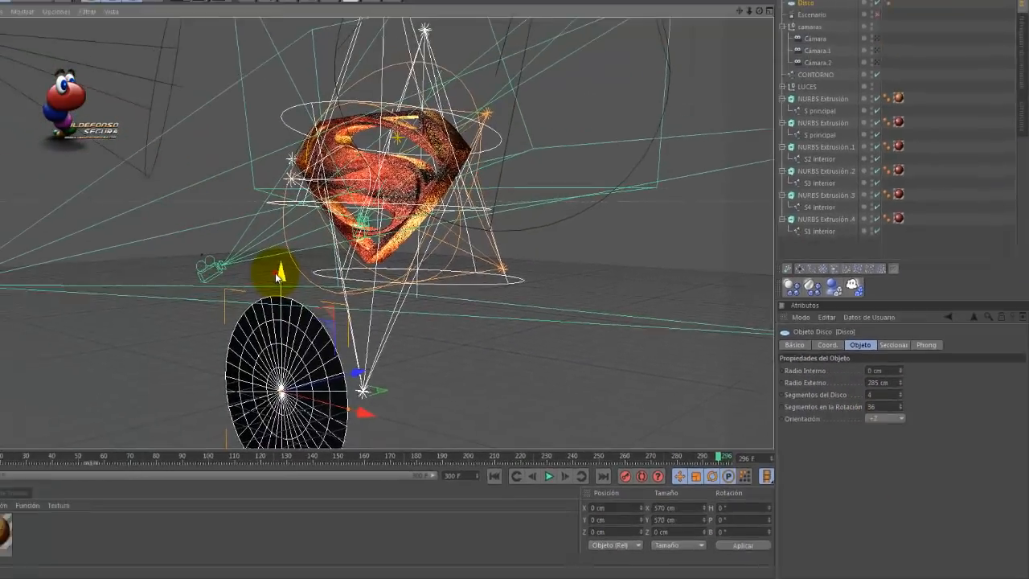
Position the disc over the logo's upper right corner at about X 622, Y 891, Z -139 cm, adjusting it through Cámara.
drag(323, 257, 332, 41)
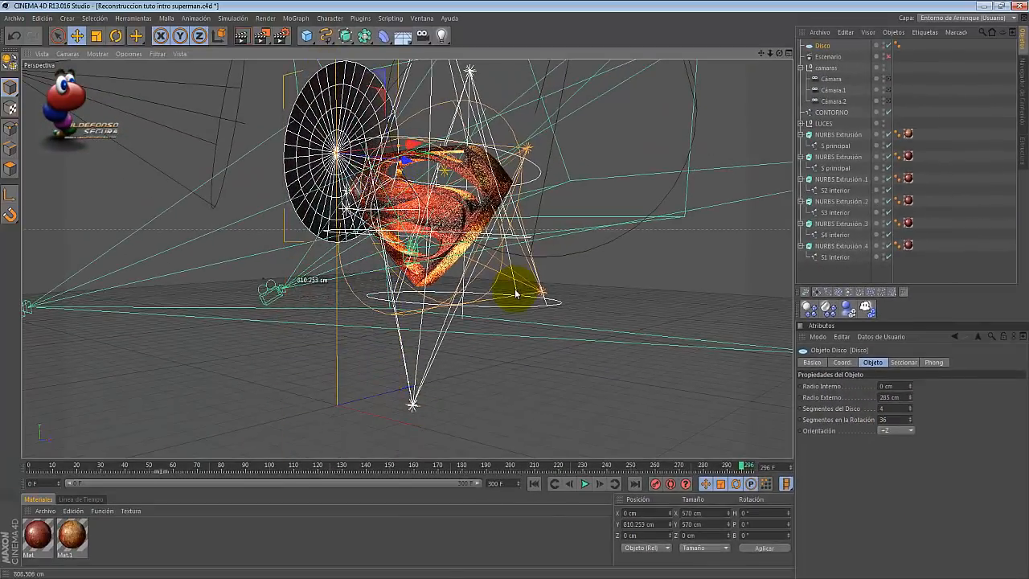
drag(419, 142, 445, 145)
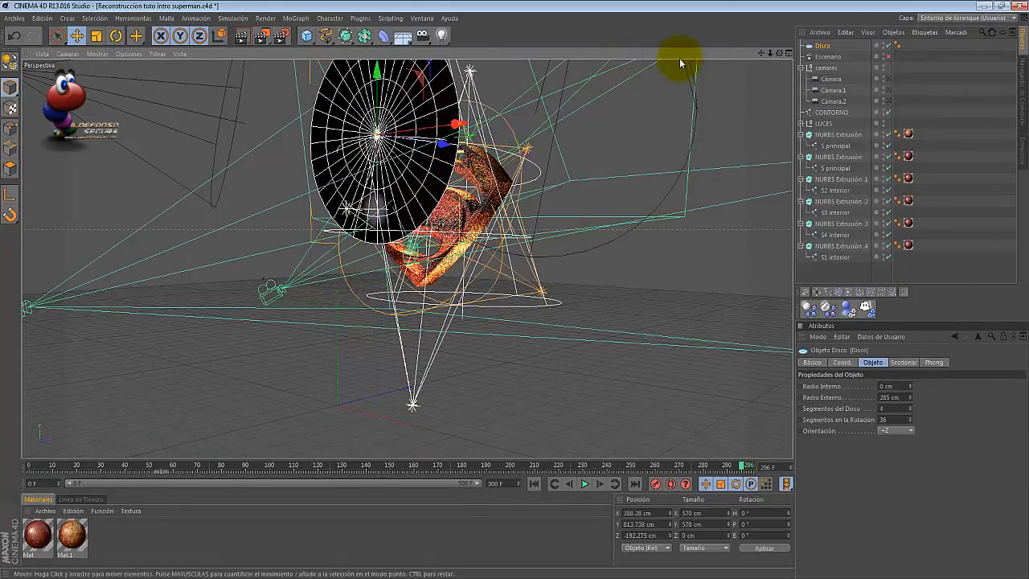
drag(778, 52, 510, 290)
drag(482, 129, 575, 132)
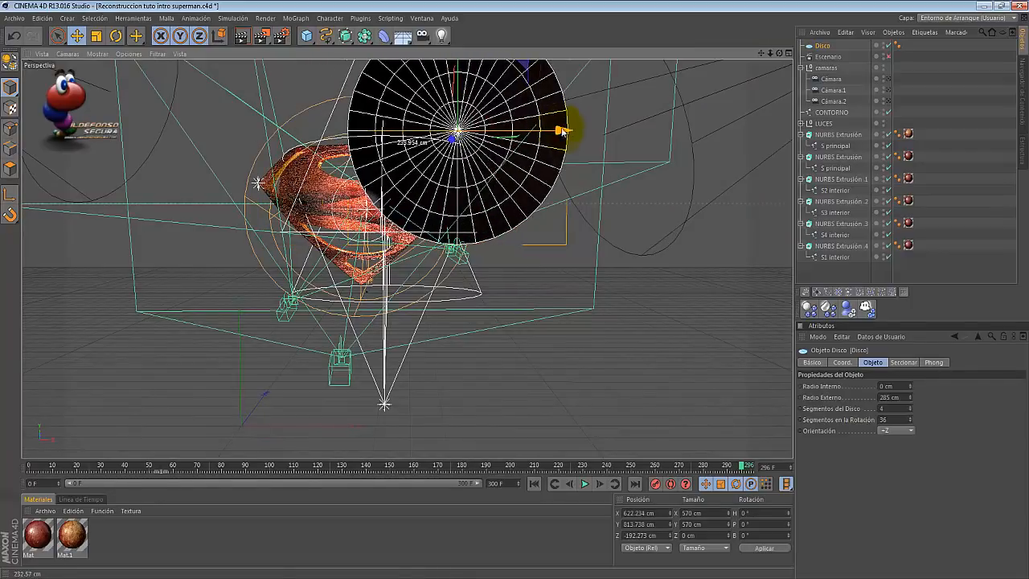
drag(459, 72, 459, 39)
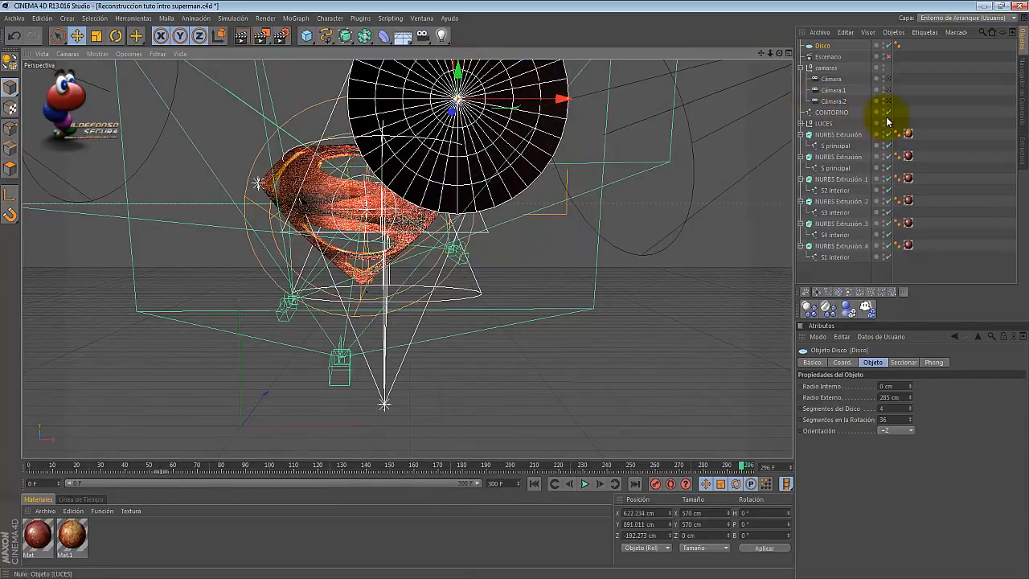
click(888, 79)
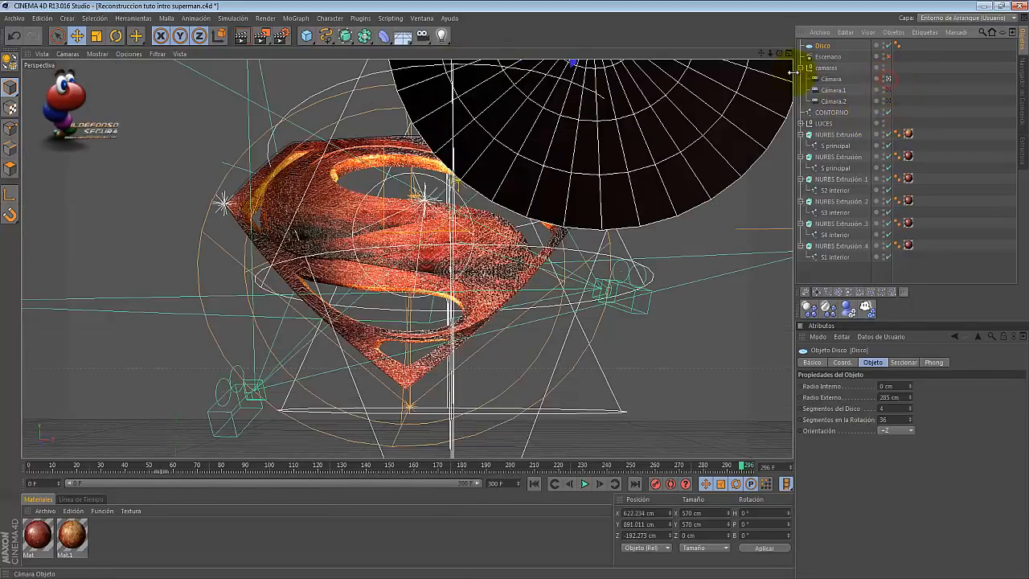
drag(605, 68, 601, 95)
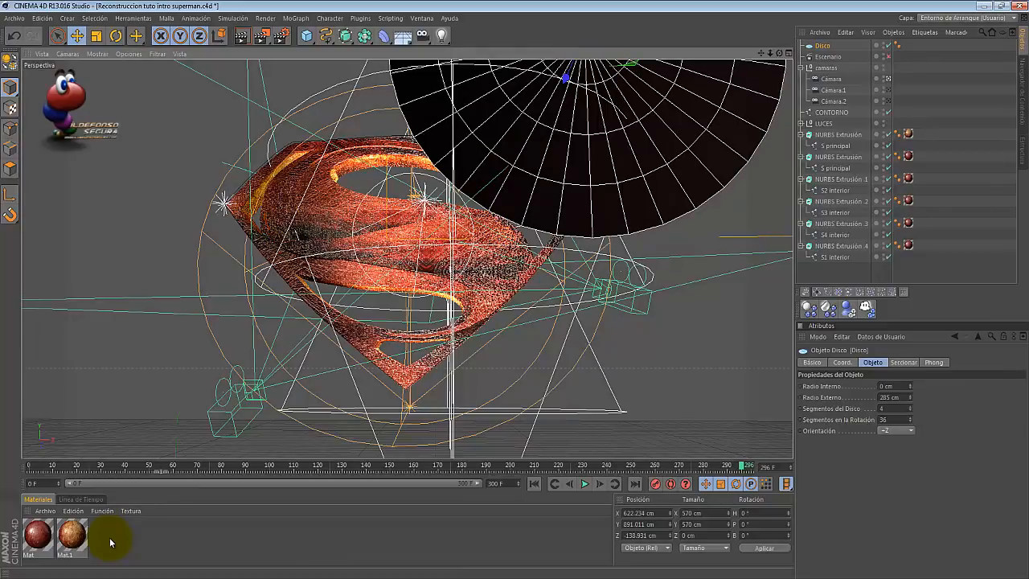
Create a new material and enable its Luminosity channel in white at 100% brightness.
click(42, 511)
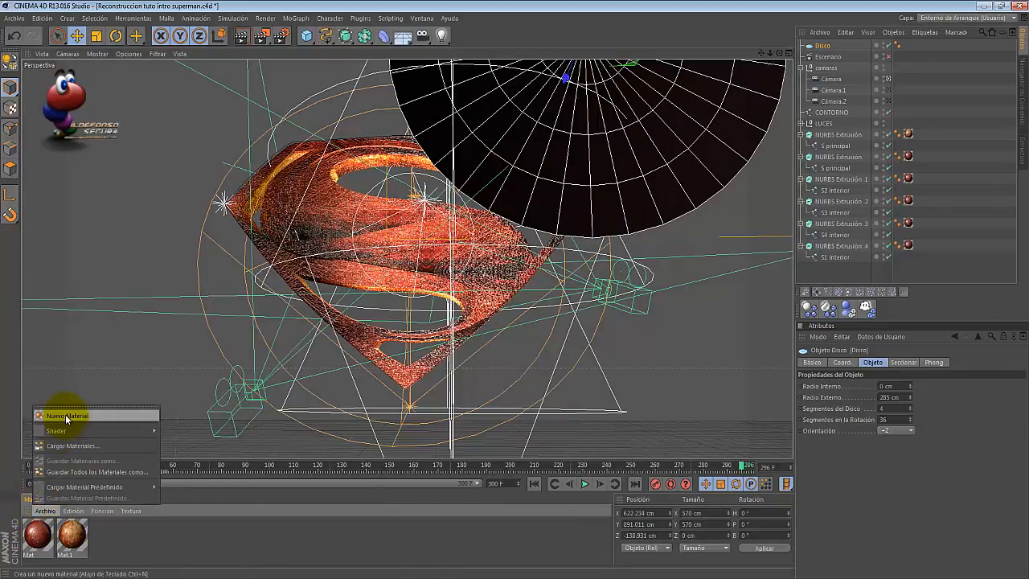
click(67, 414)
double_click(38, 528)
click(182, 214)
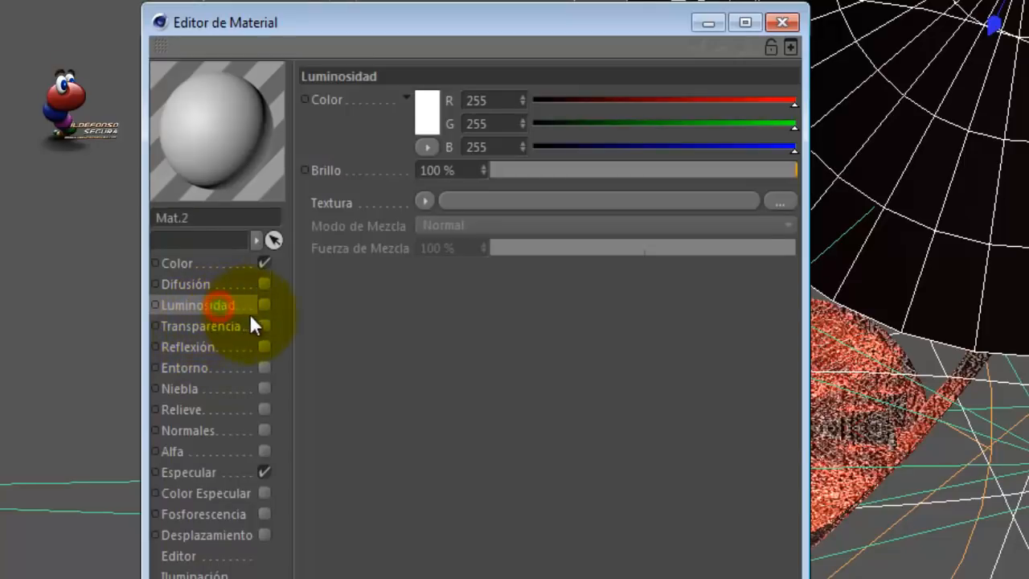
click(264, 305)
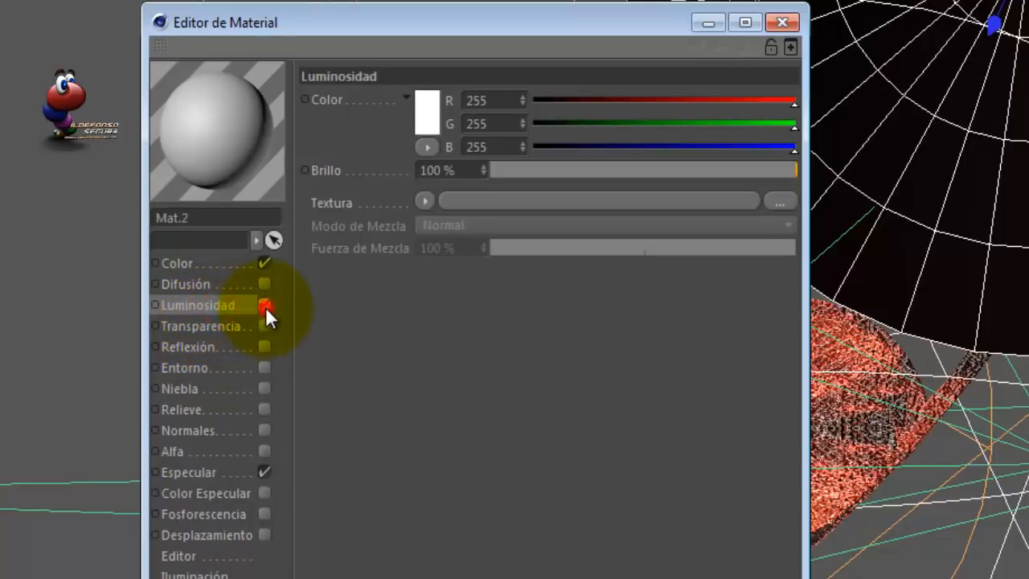
click(782, 22)
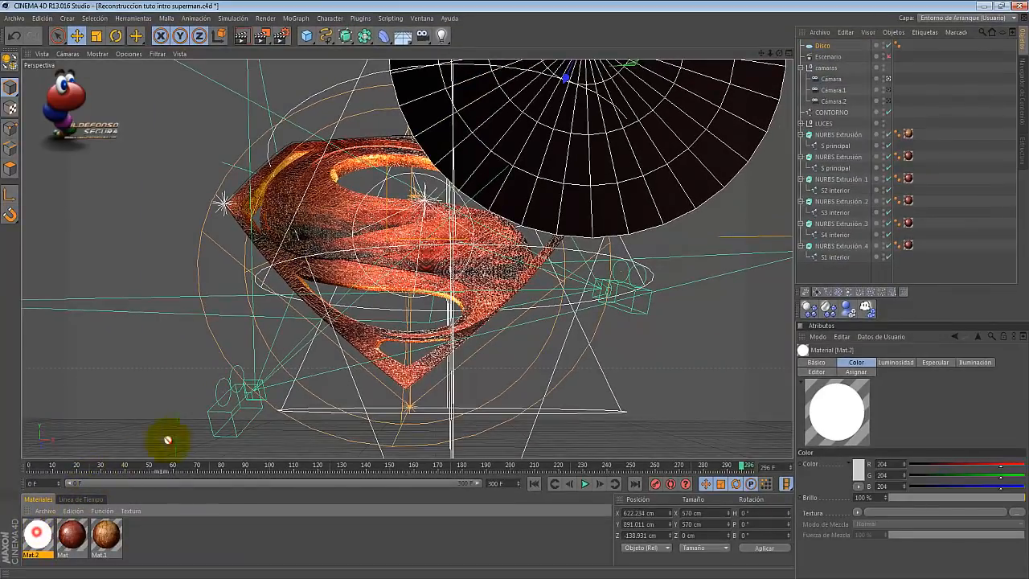
Apply the white luminous material to the disc and render the view.
drag(507, 171, 505, 168)
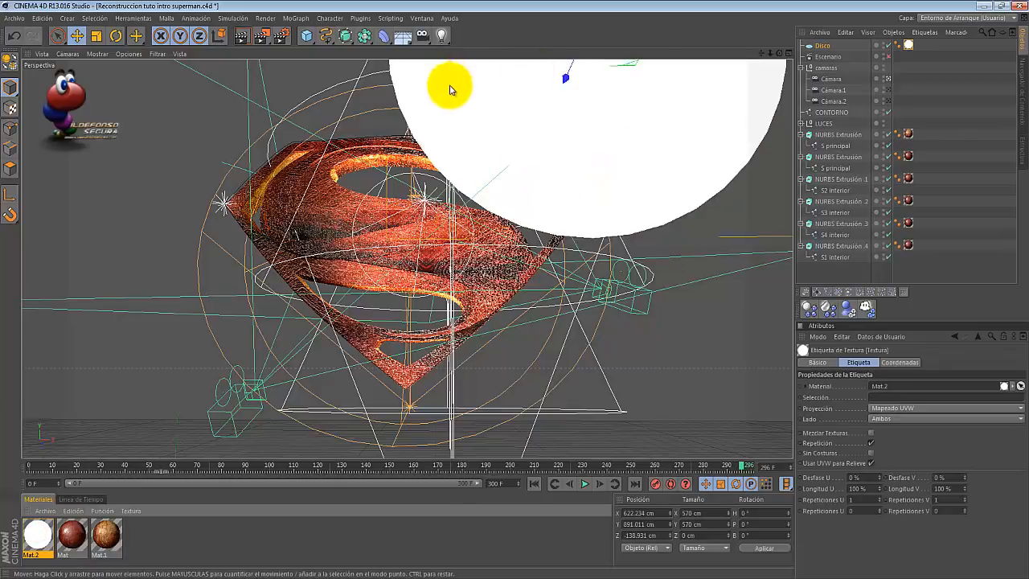
click(241, 35)
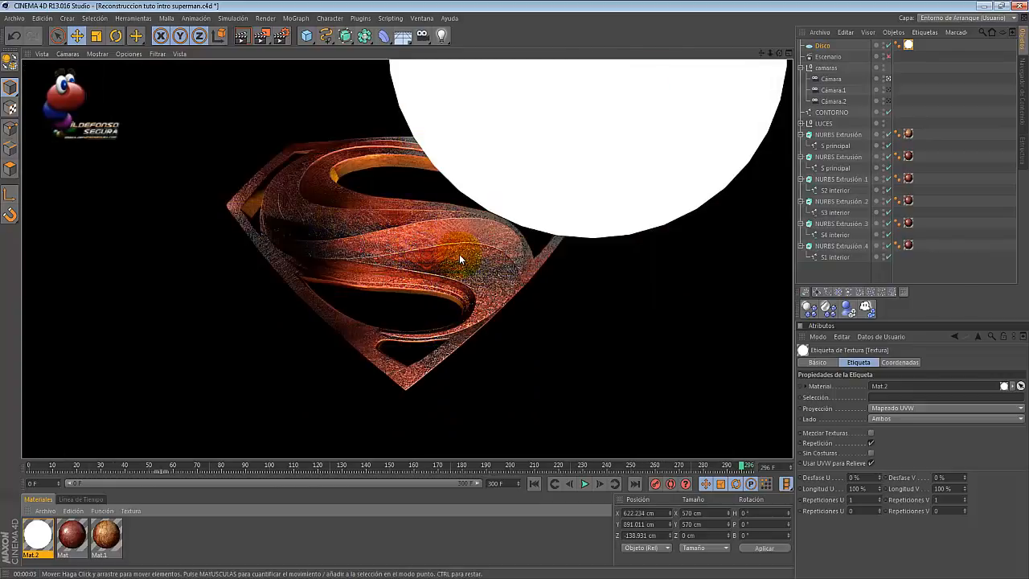
Add a Composición tag to the disc, turn off Visible por la Cámara, and render the view.
click(828, 45)
right_click(828, 46)
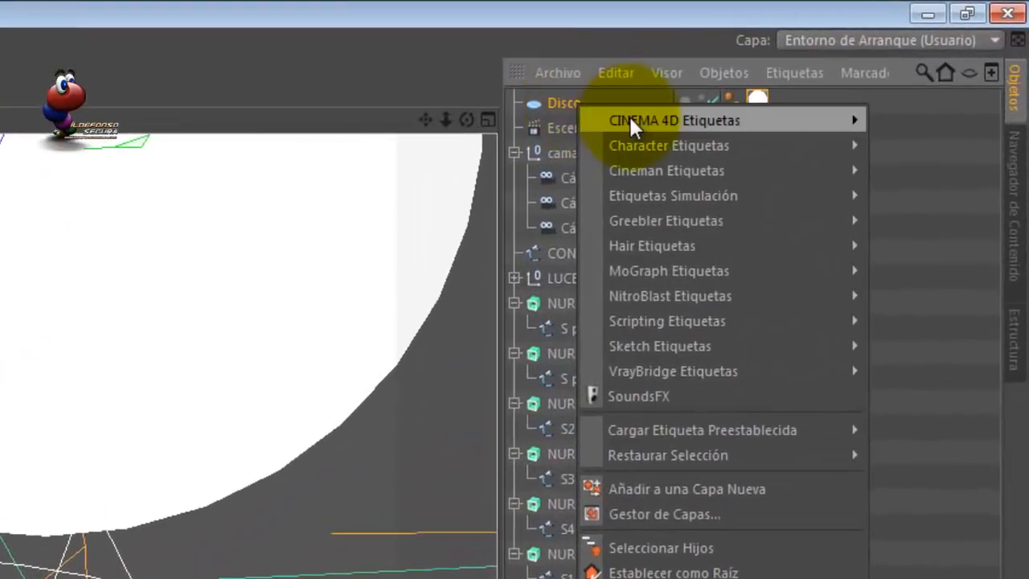
mouse_move(629, 114)
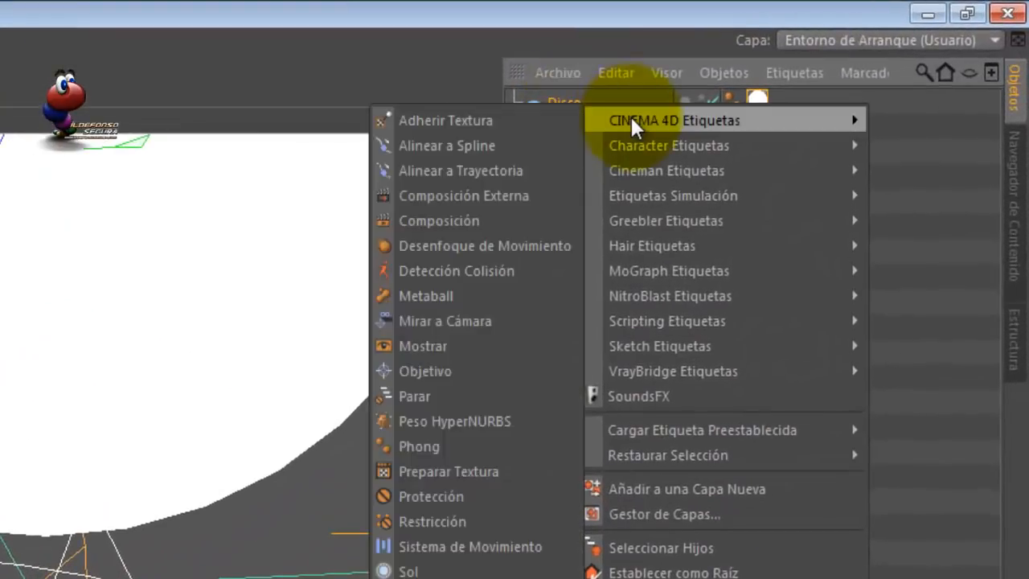
click(455, 221)
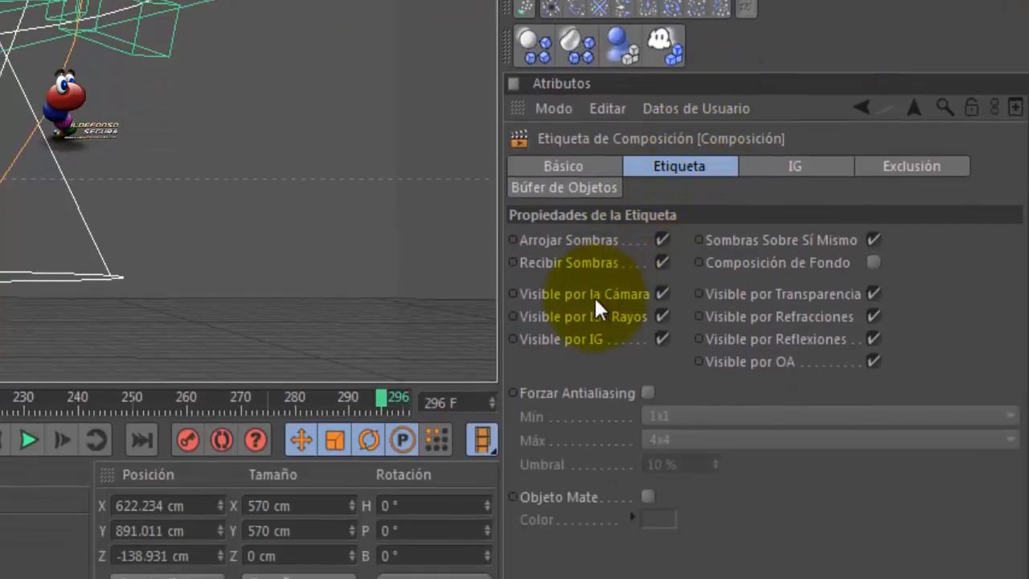
click(661, 294)
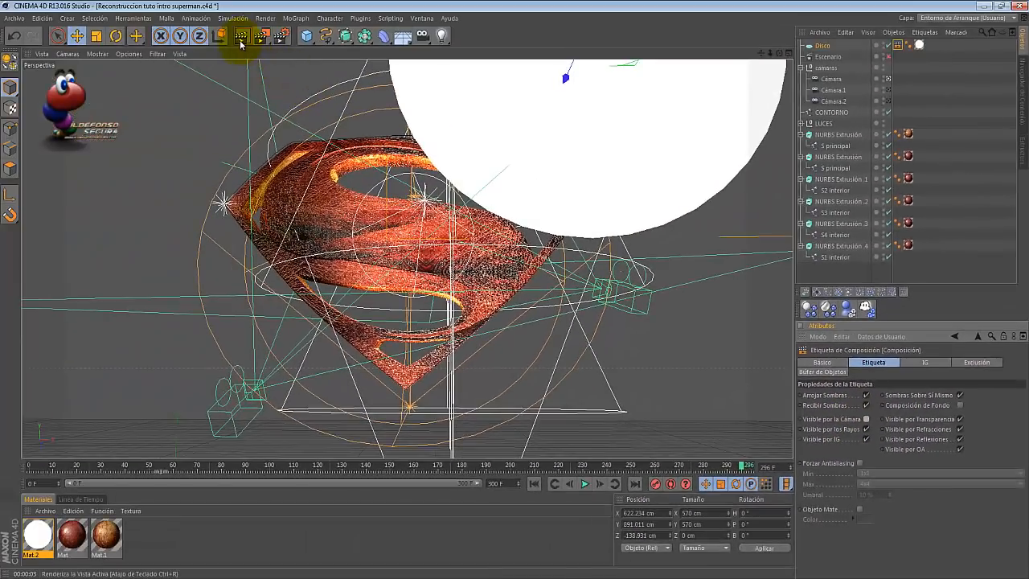
click(241, 37)
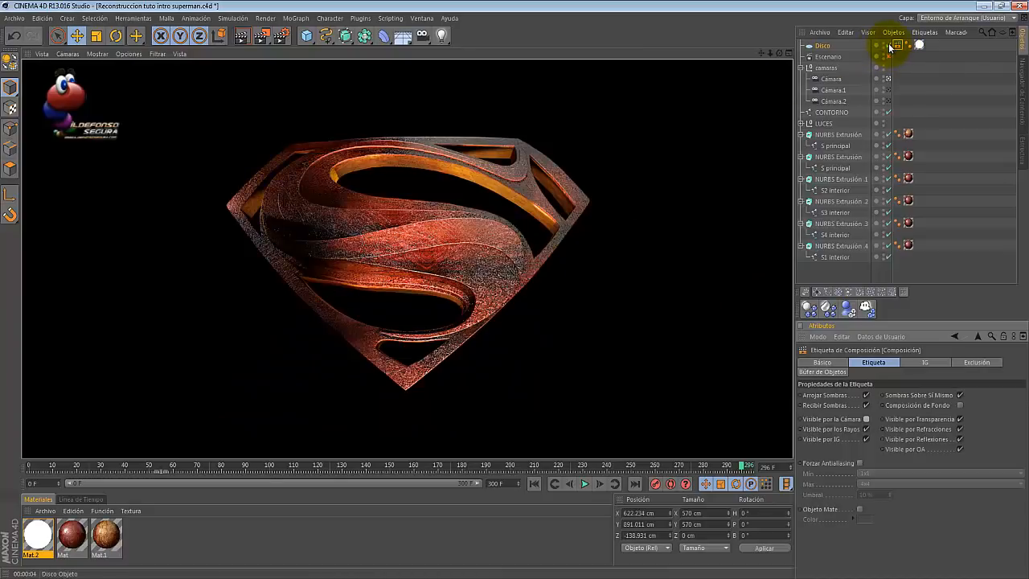
Render the view with the disc disabled for comparison, and re-enable the disc.
click(888, 46)
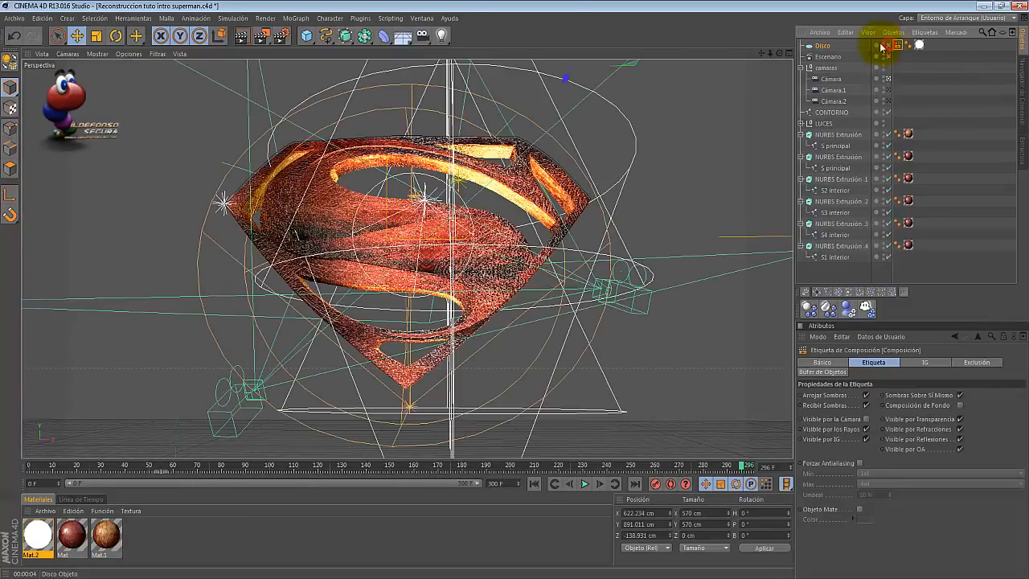
click(241, 34)
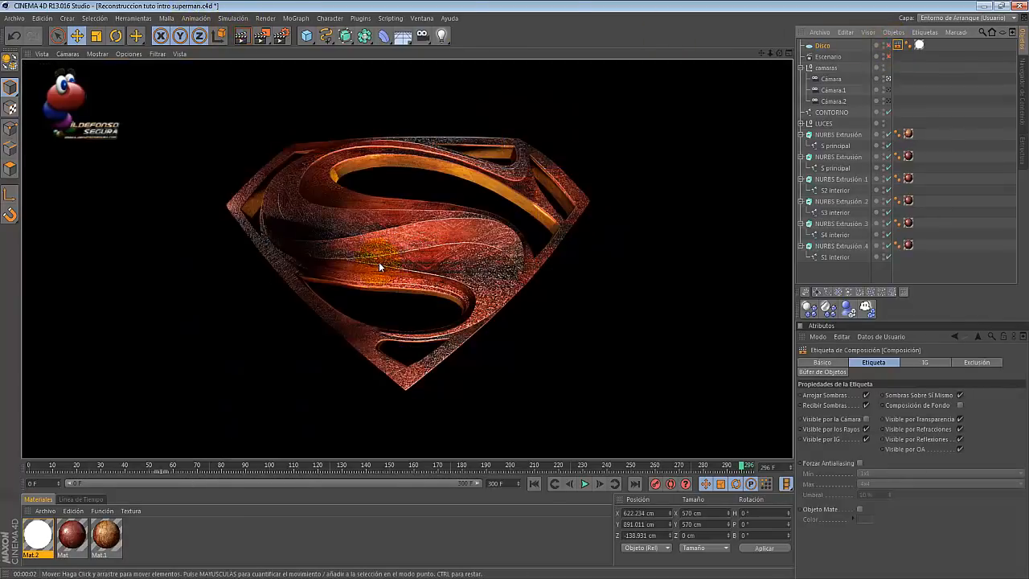
click(888, 47)
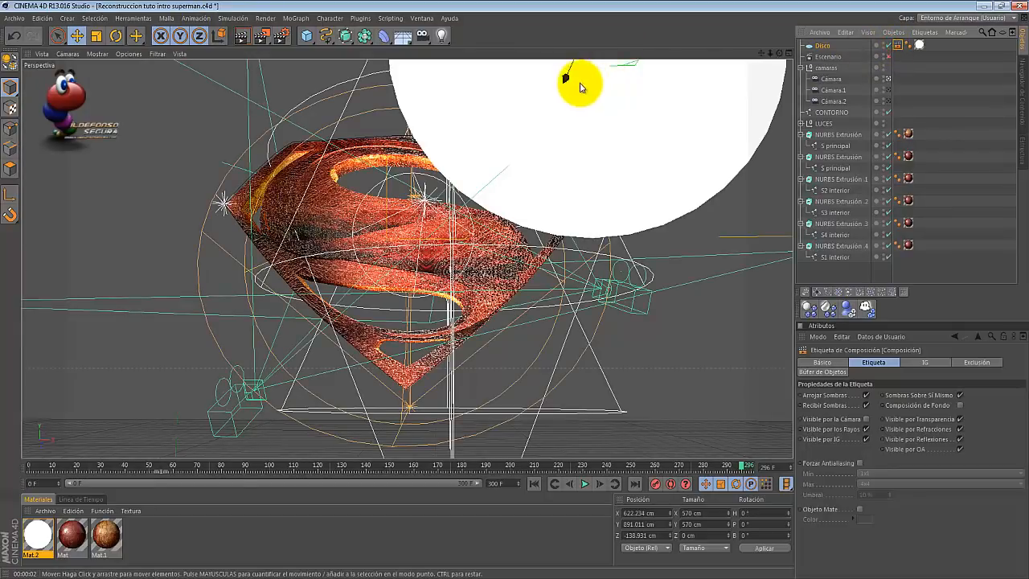
Move the disc to about Y 849, Z -302 cm outside the camera view, and render through Cámara.
click(888, 79)
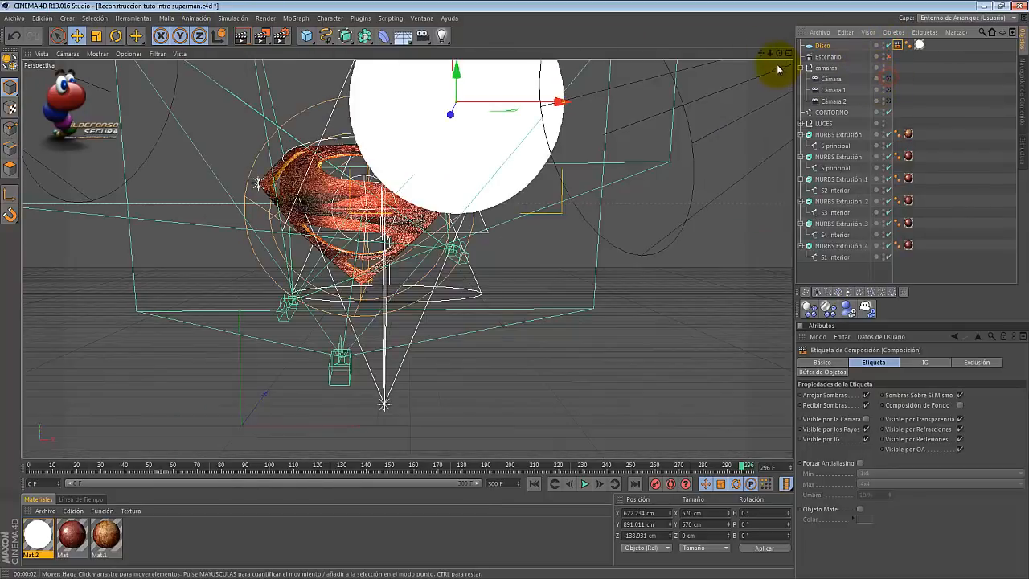
drag(517, 291, 518, 290)
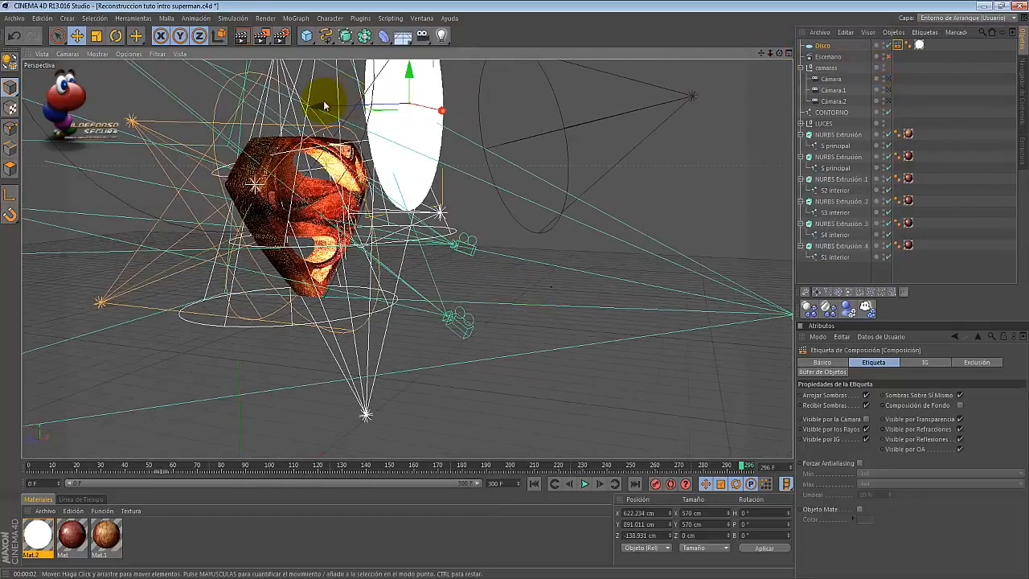
drag(324, 104, 384, 107)
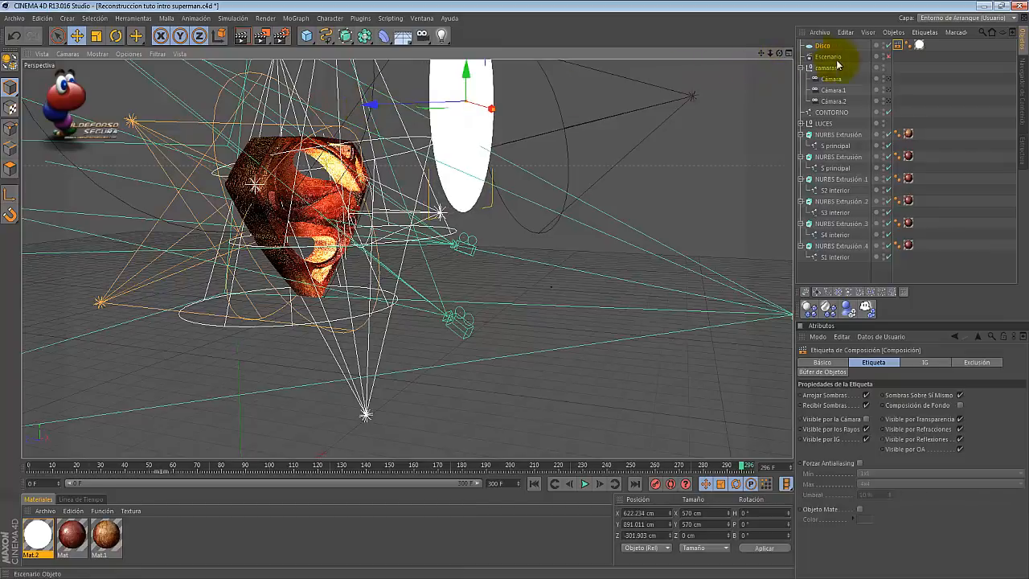
drag(466, 80, 466, 97)
click(887, 79)
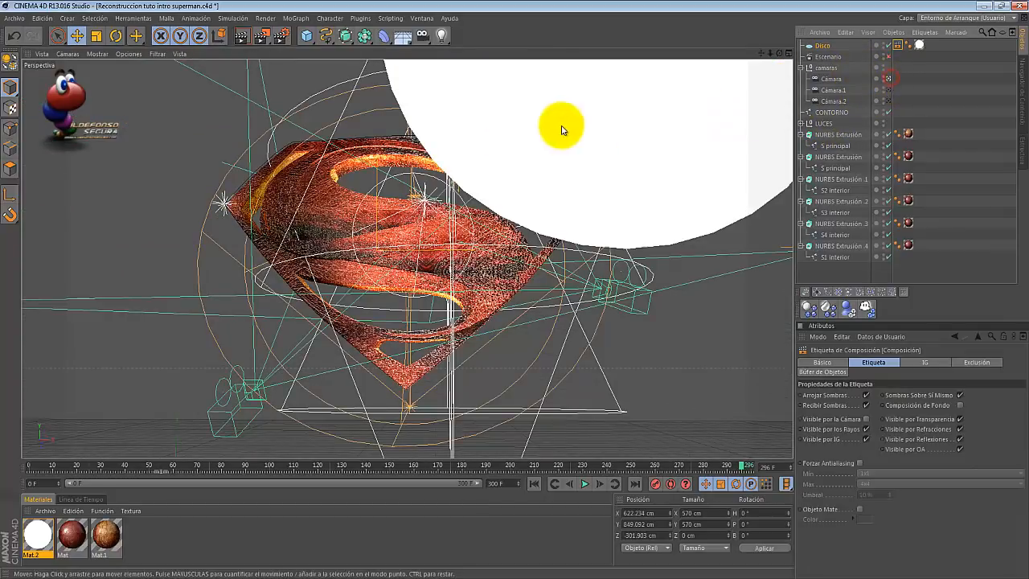
key(ctrl+r)
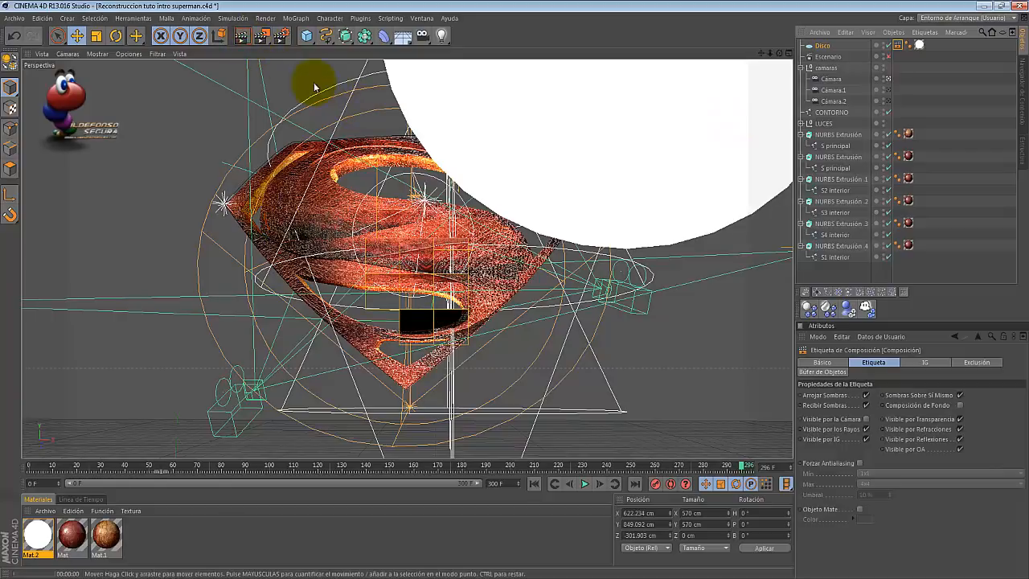
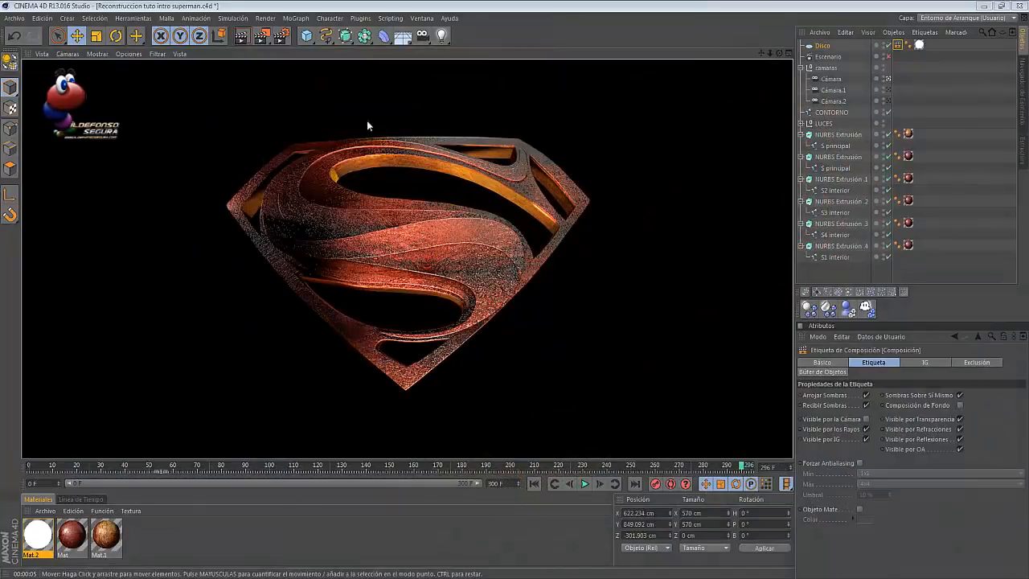
Open the render settings and set the output frame range to Todos los Fotogramas.
click(280, 35)
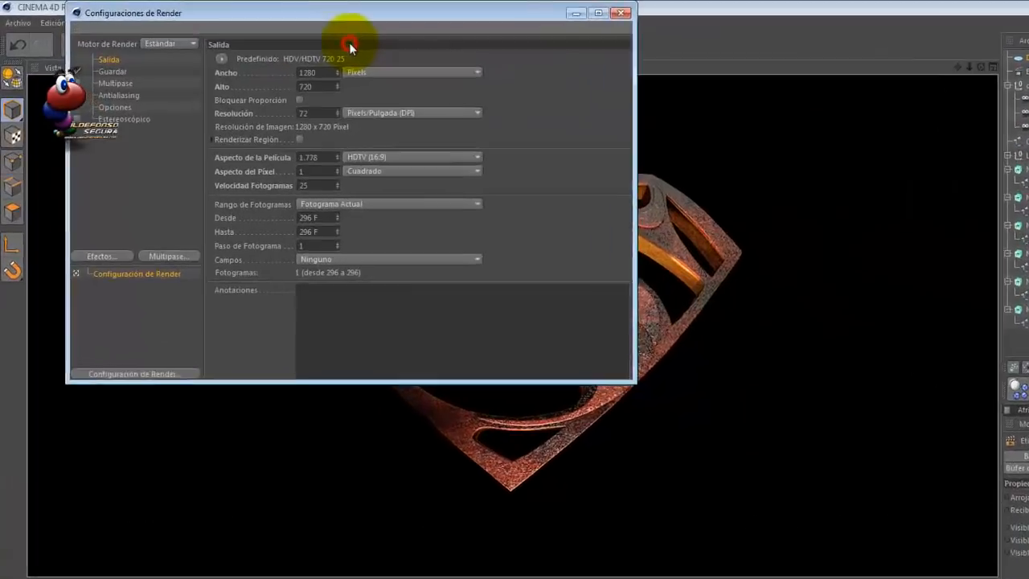
click(86, 47)
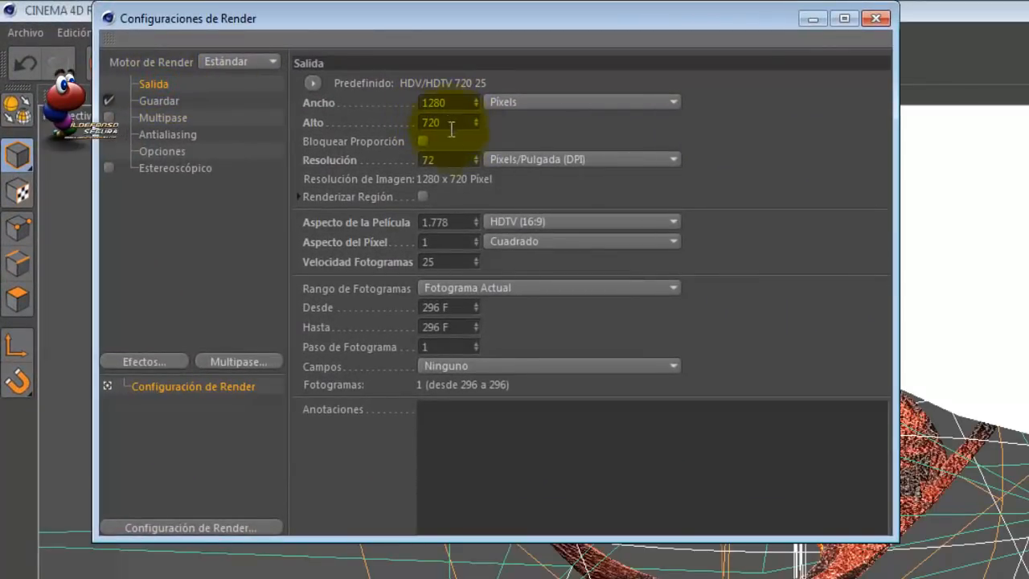
click(470, 287)
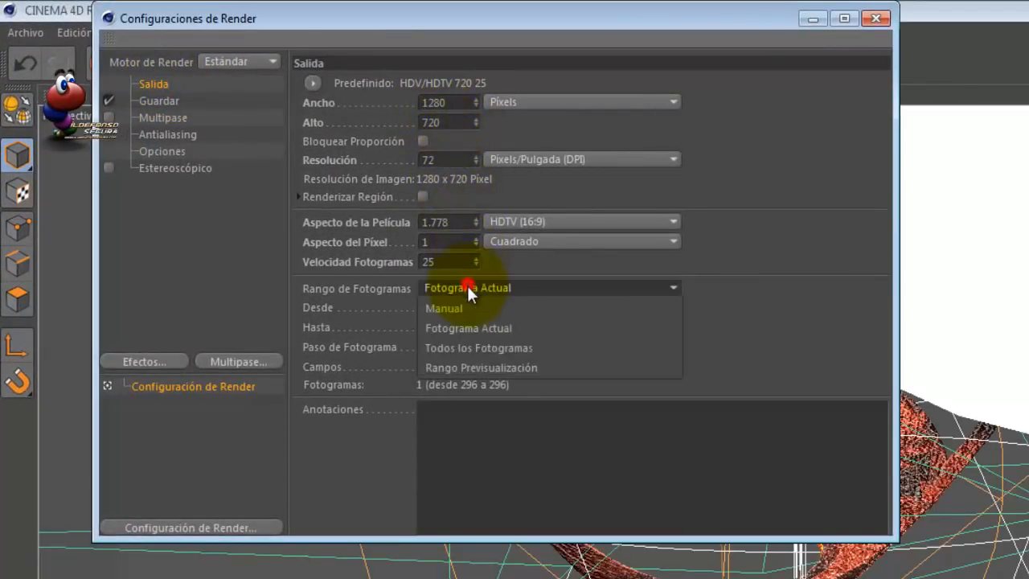
click(481, 349)
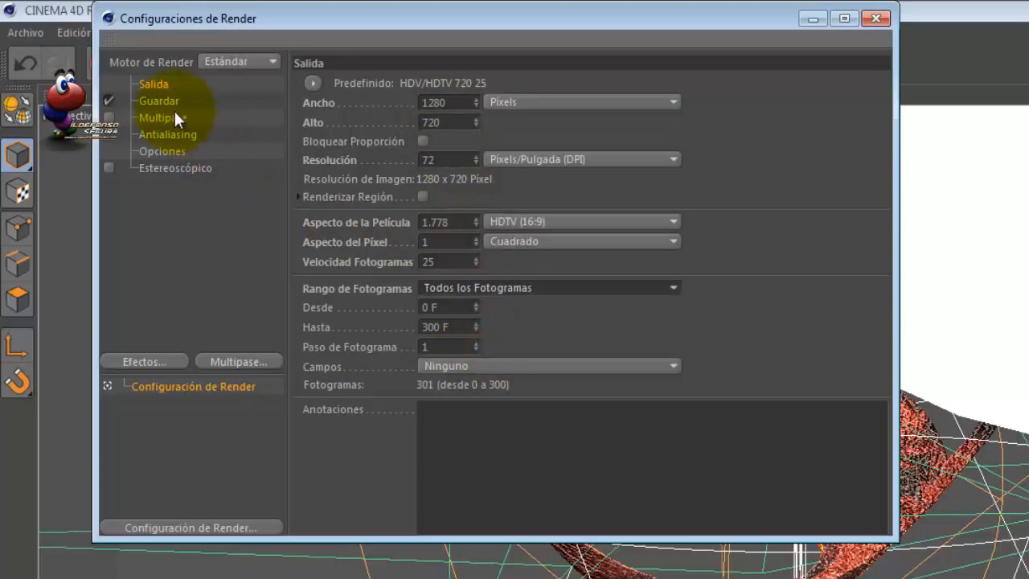
Set the save format to Película QuickTime and enable Canal Alfa with Alfa Por Separado.
click(162, 91)
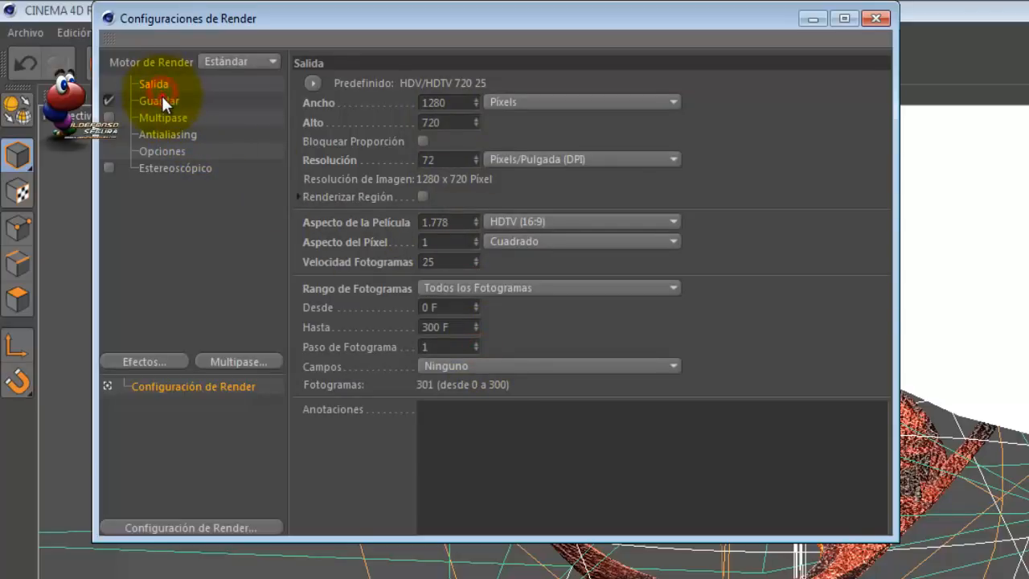
click(601, 138)
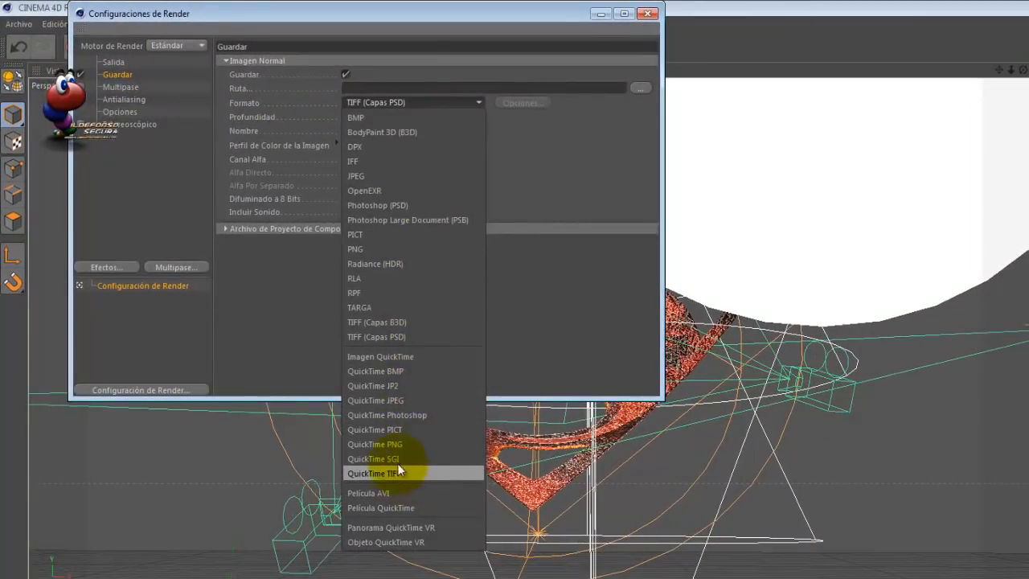
click(408, 507)
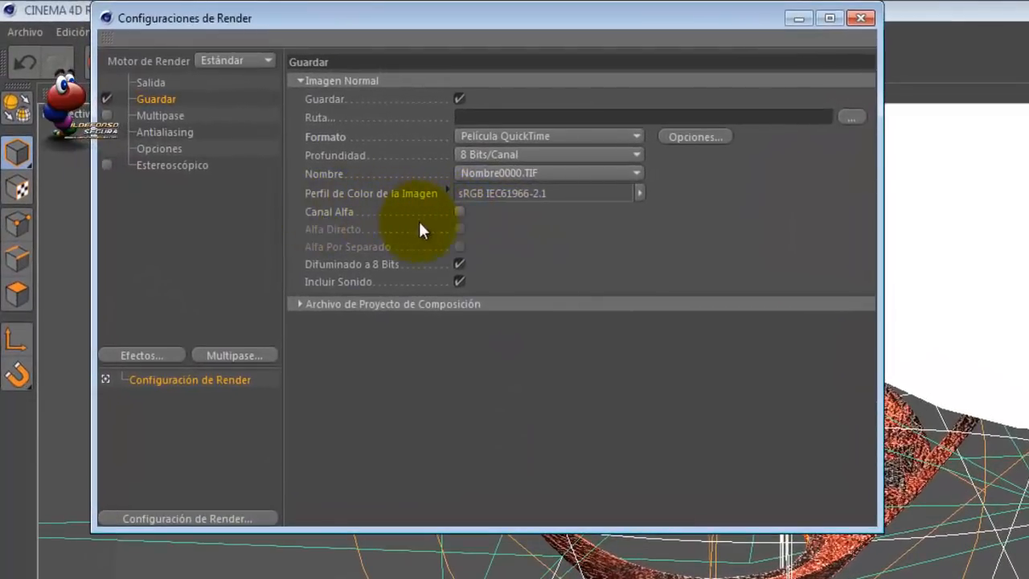
click(458, 214)
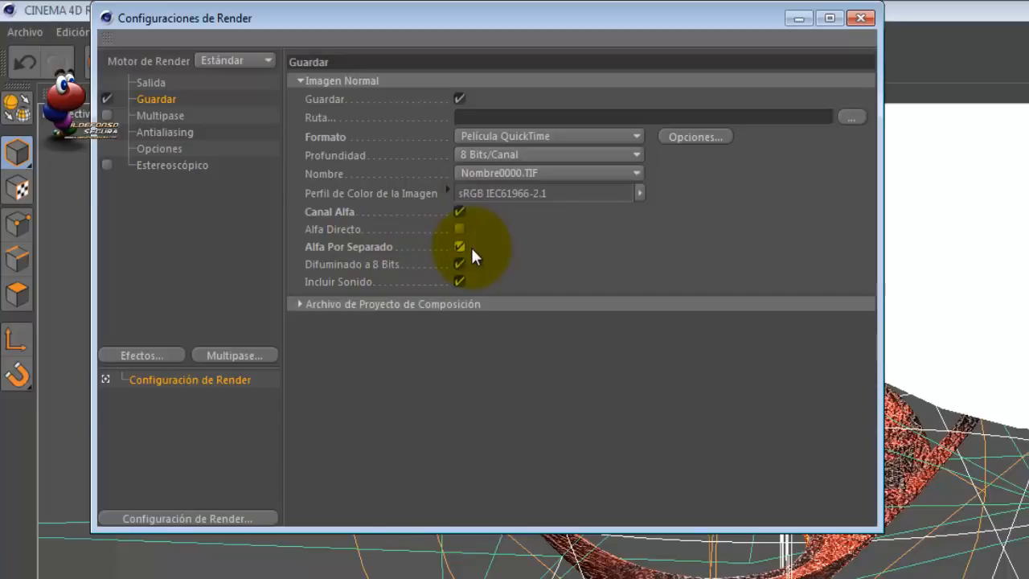
Set the render antialiasing to Mejorado and close the render settings.
click(173, 133)
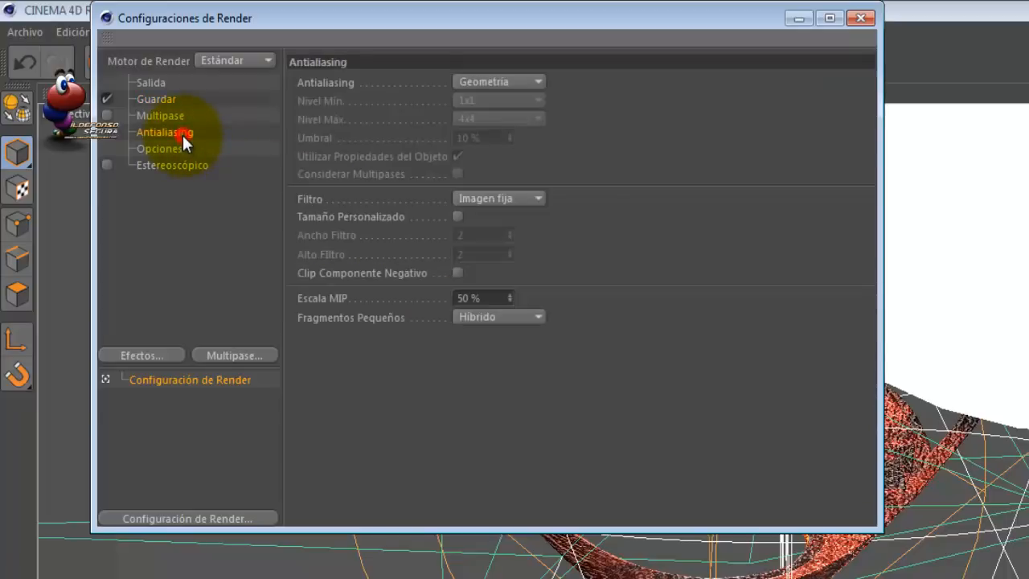
click(509, 80)
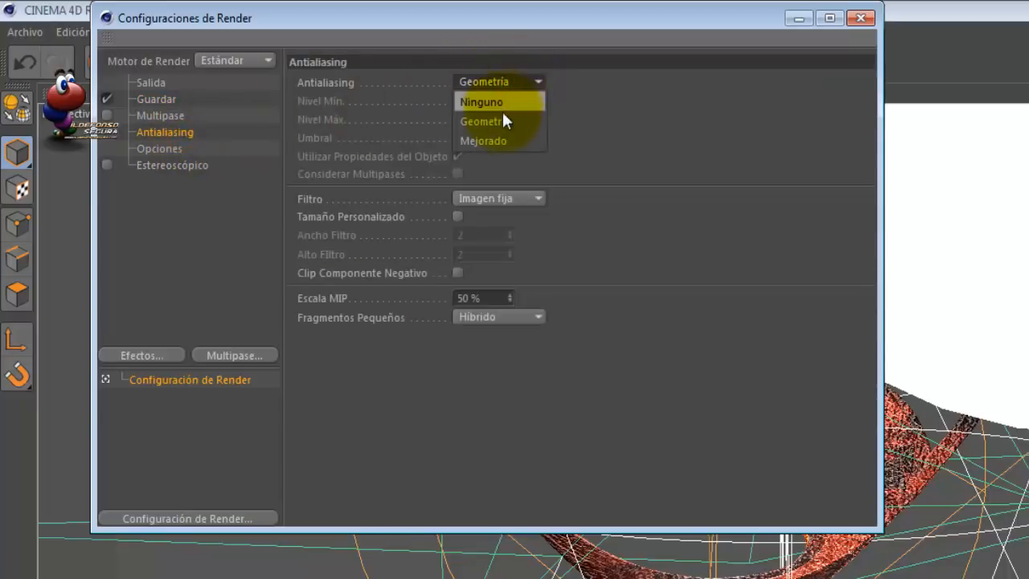
click(505, 135)
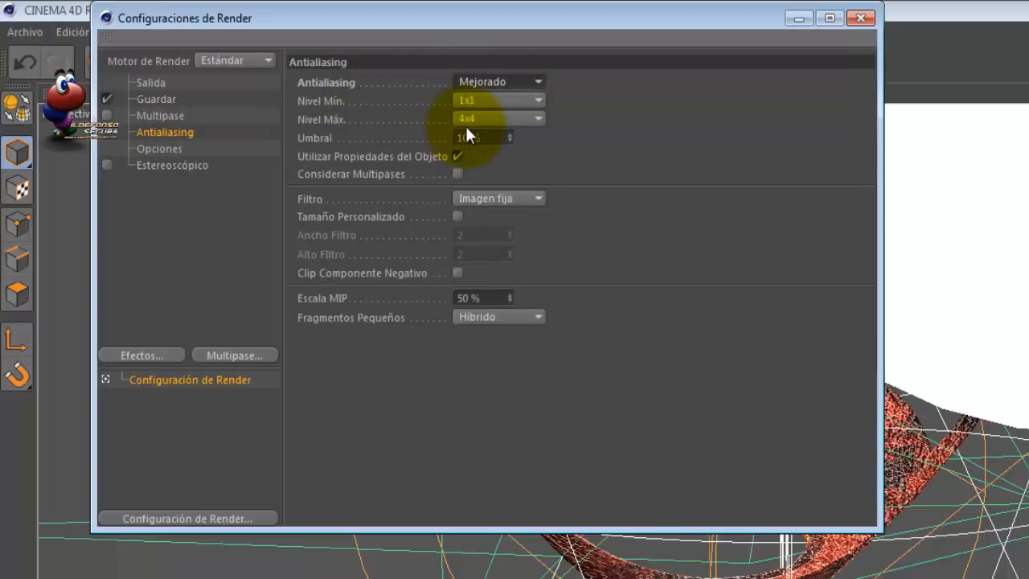
click(860, 19)
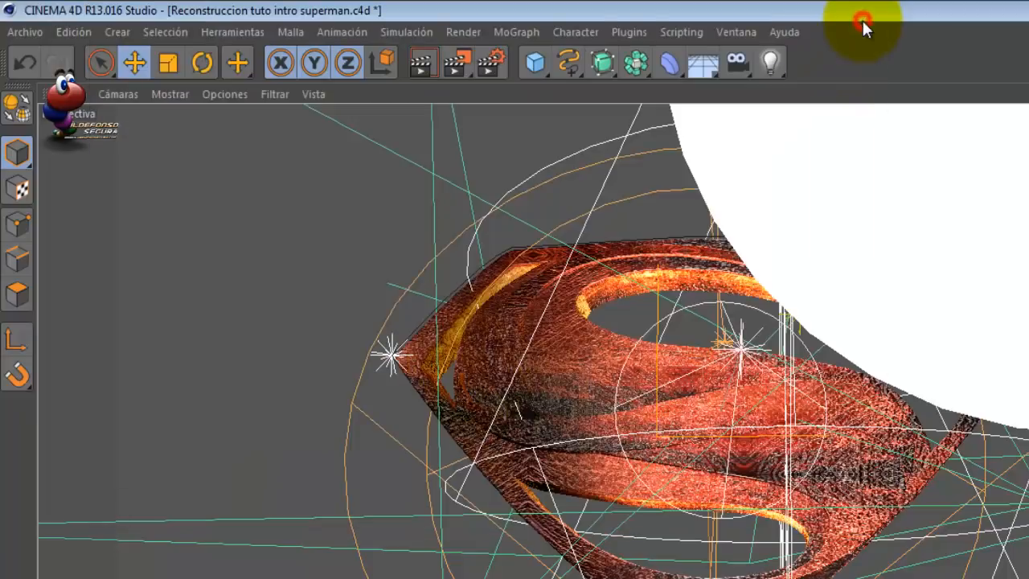
Start rendering the animation in the Visor de Imágenes, continuing without a save file name.
click(456, 66)
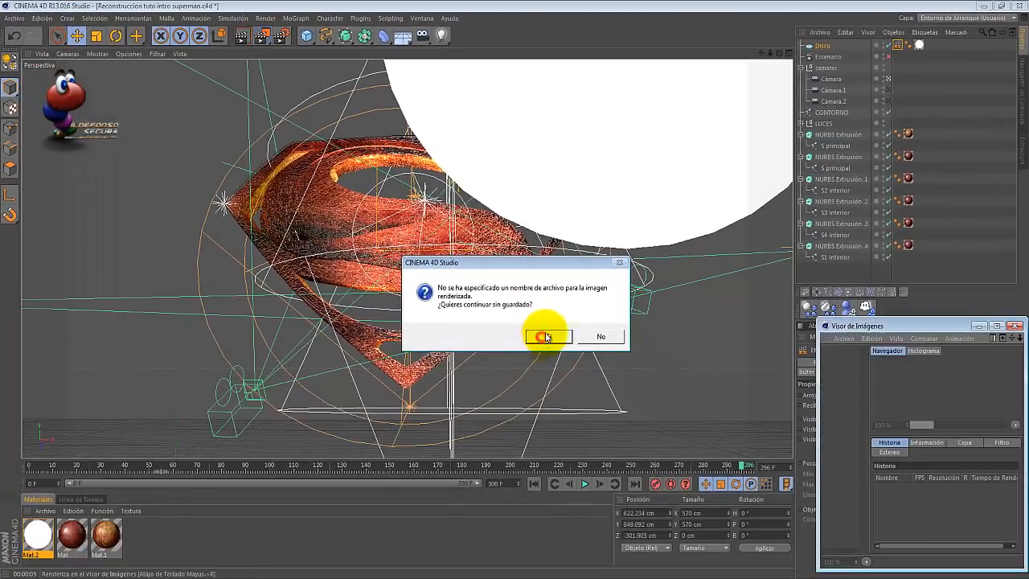
click(955, 576)
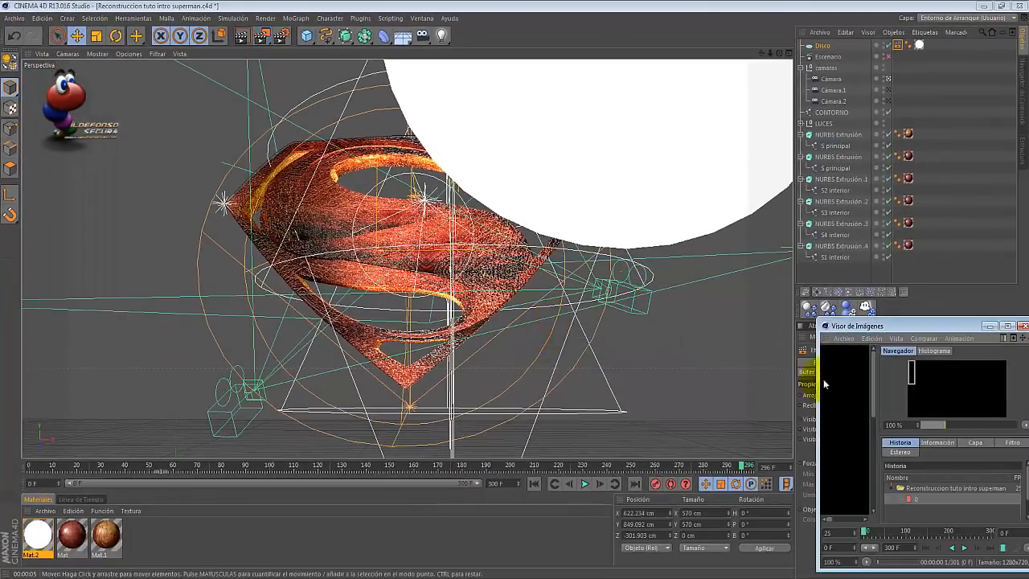
click(1004, 325)
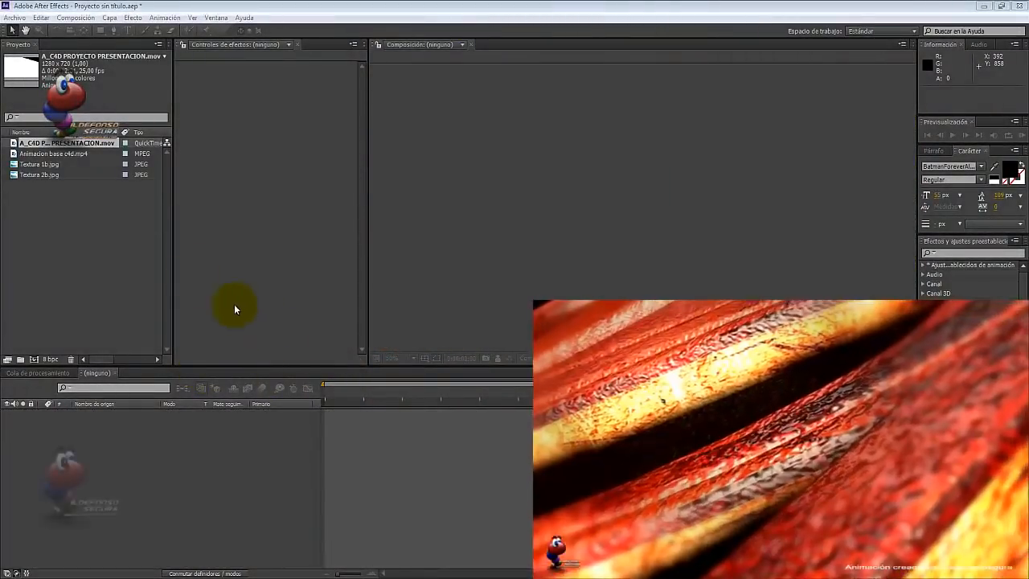
Switch to After Effects and preview A_C4D PROYECTO PRESENTACION.mov, Animacion base c4d.mp4, Textura 1b.jpg and Textura 2b.jpg, closing the last preview.
double_click(65, 141)
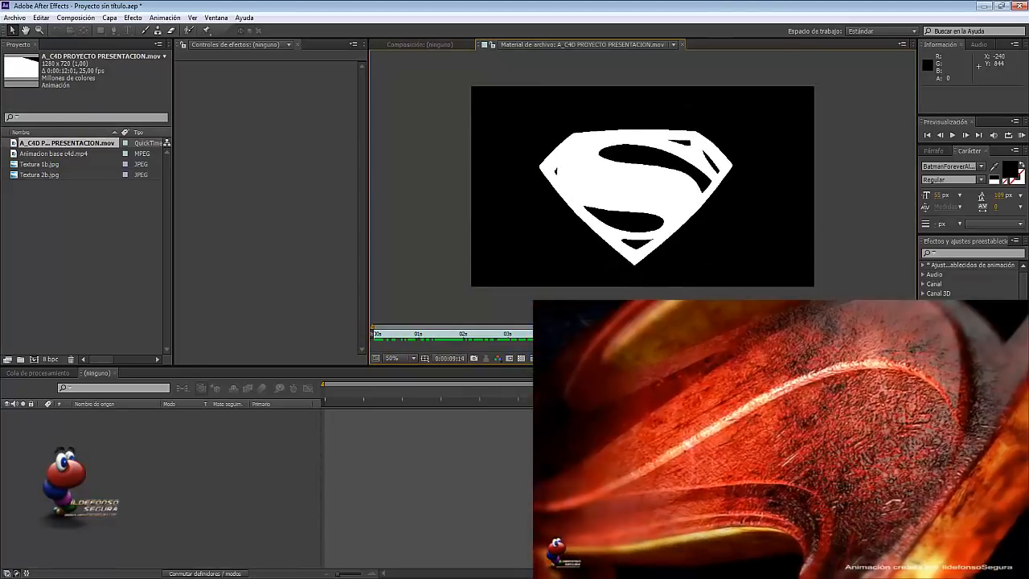
double_click(61, 153)
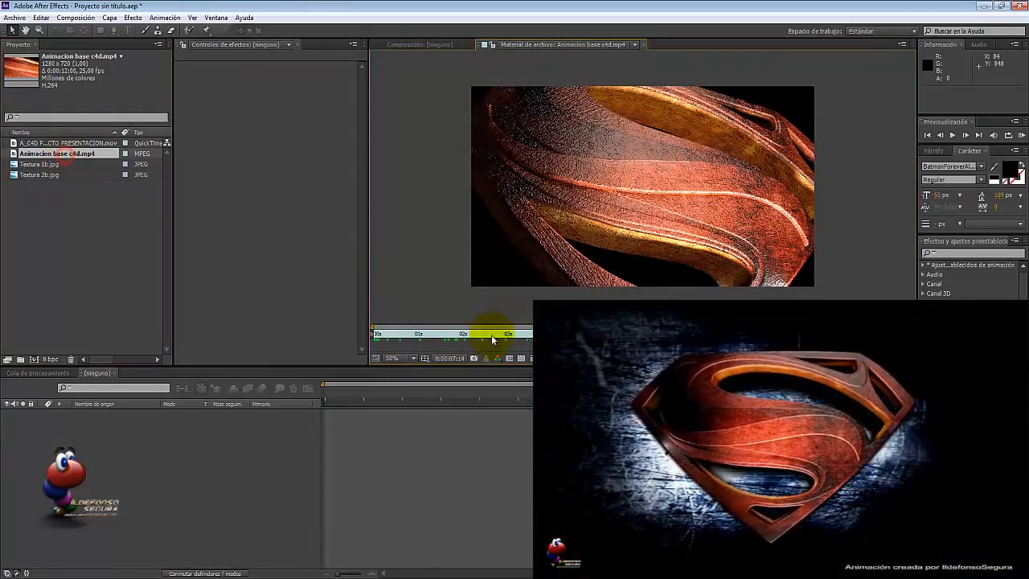
drag(439, 335, 661, 334)
double_click(46, 164)
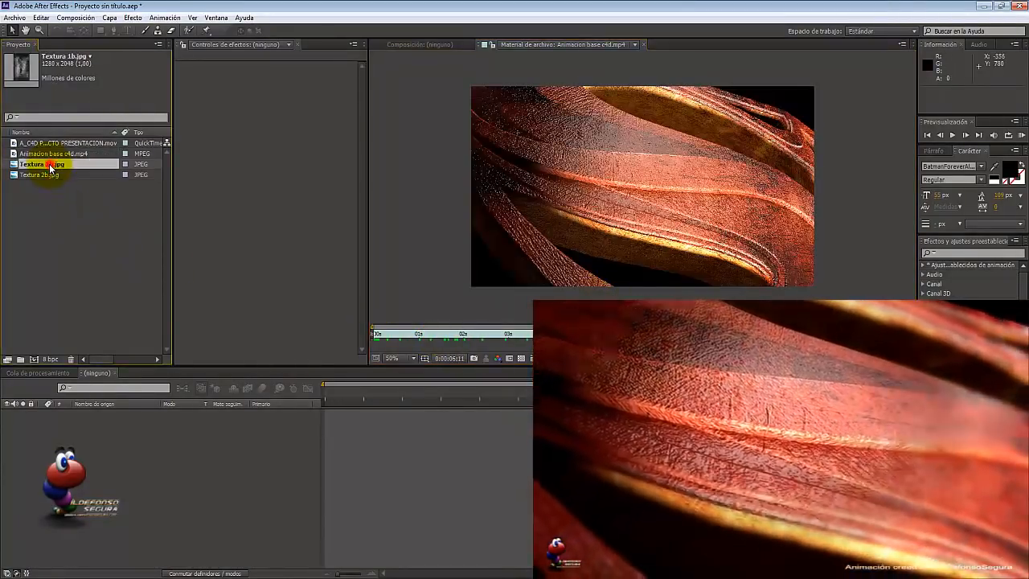
double_click(41, 174)
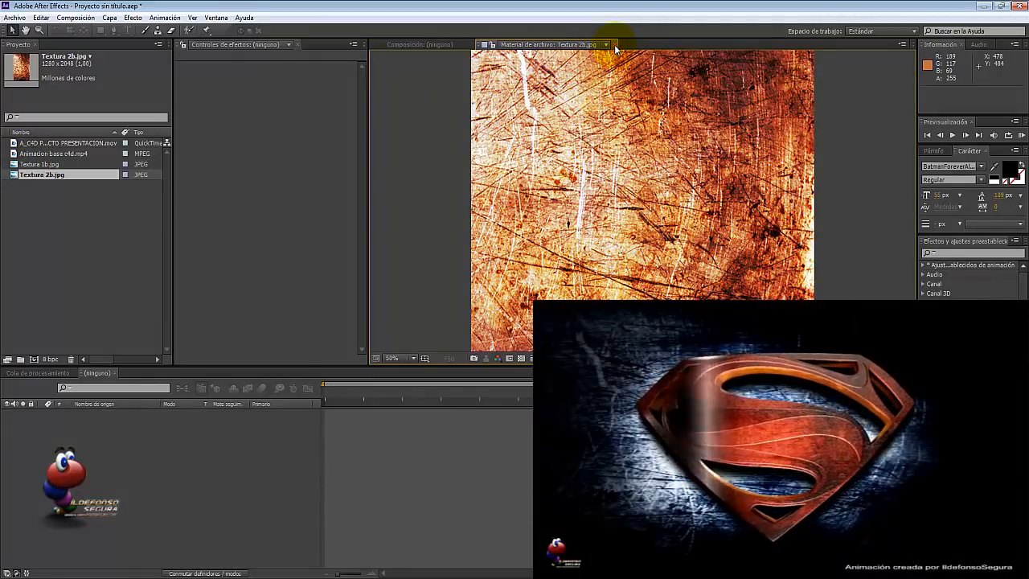
click(614, 45)
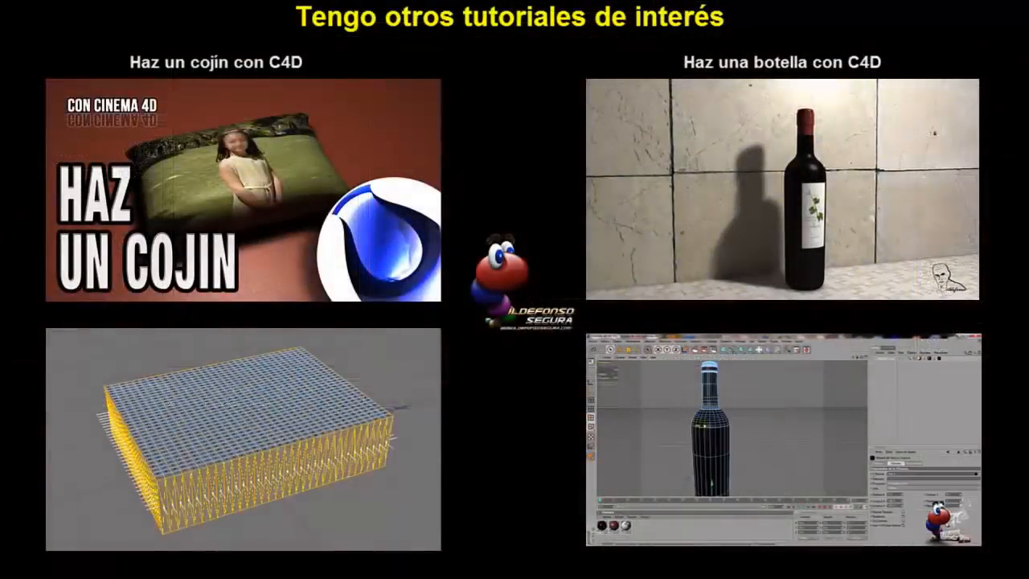